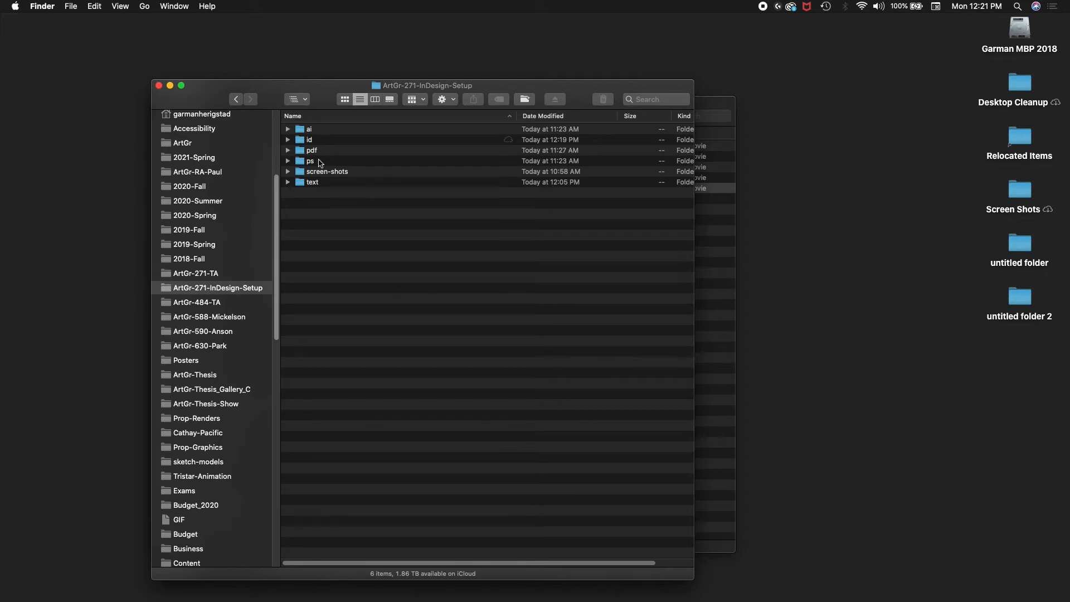
Look through the ai, id, pdf, ps, screen-shots and text folders inside ArtGr-271-InDesign-Setup.
drag(431, 87, 431, 86)
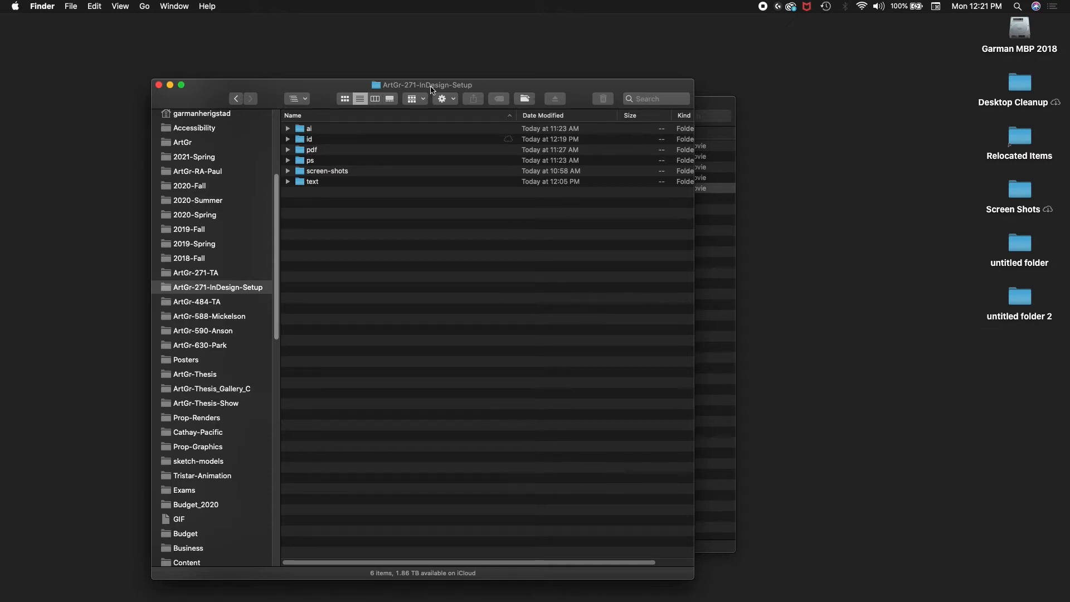
click(333, 131)
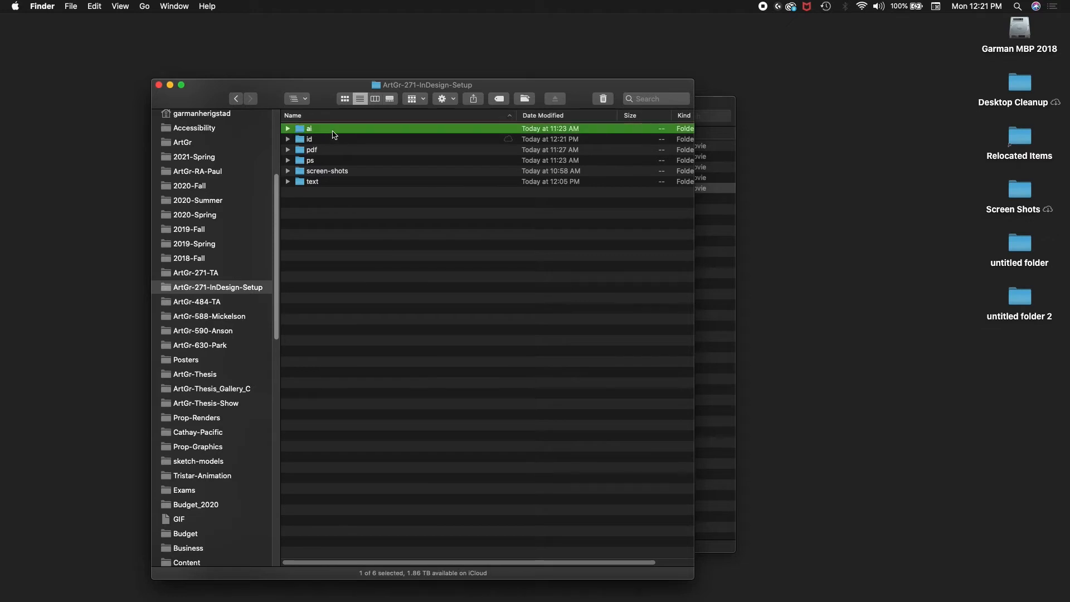
key(Down)
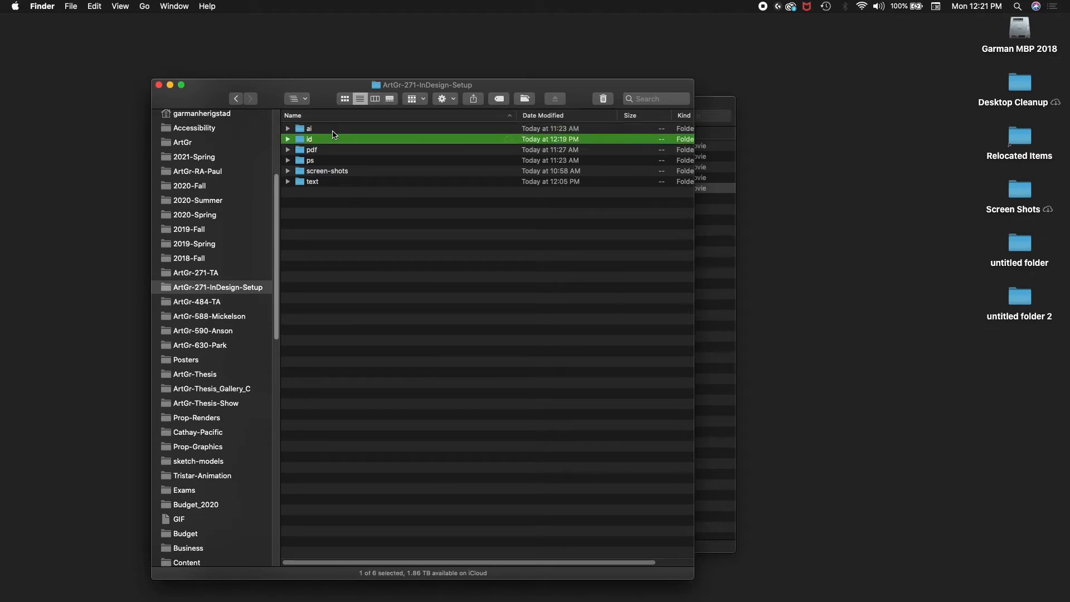
key(Down)
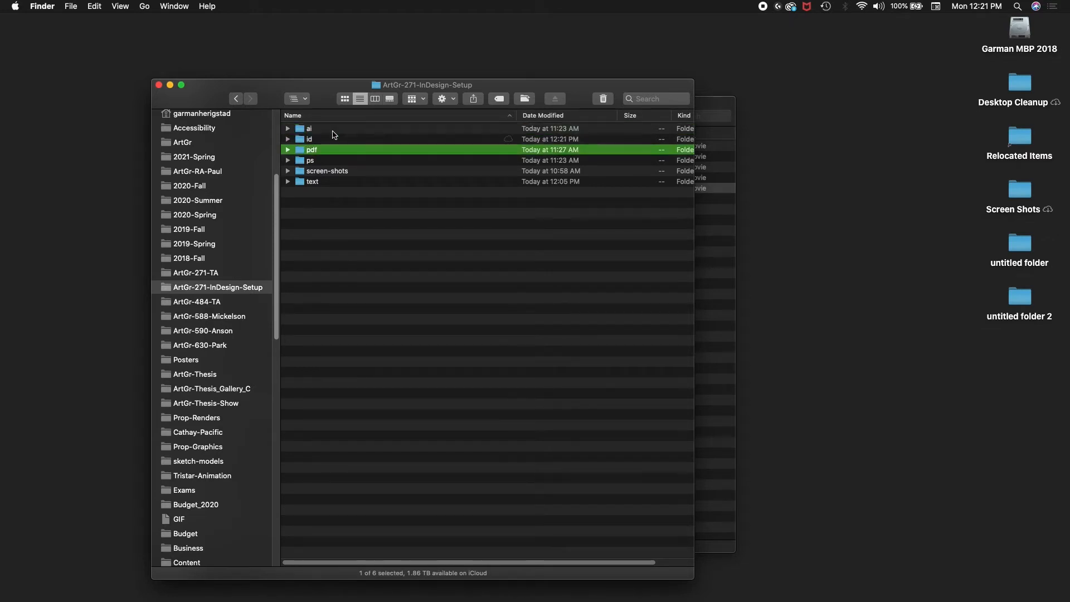
key(Down)
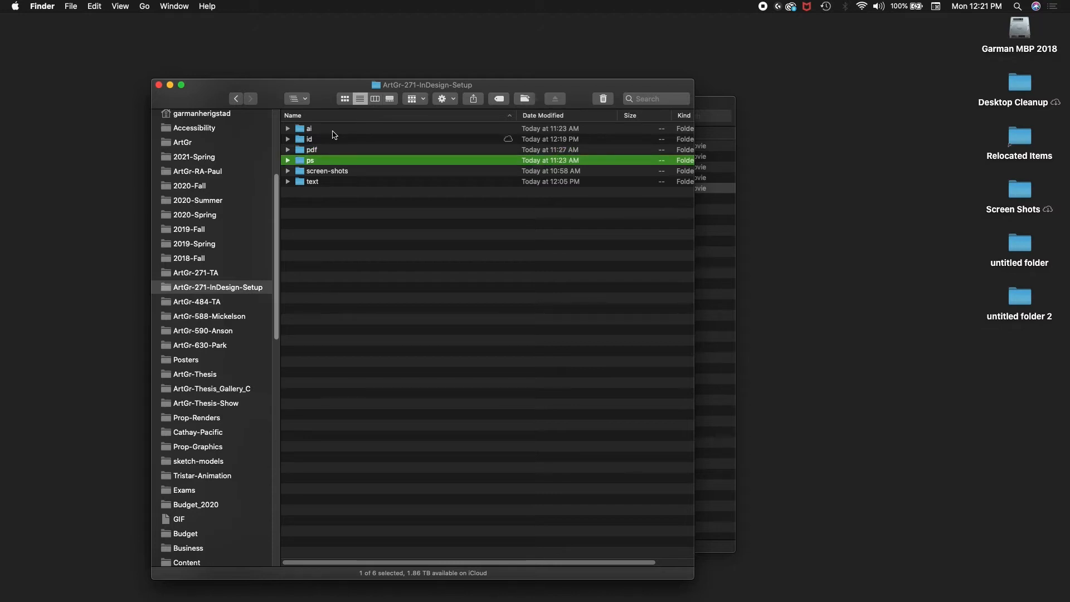
key(Down)
key(Down)
key(Up)
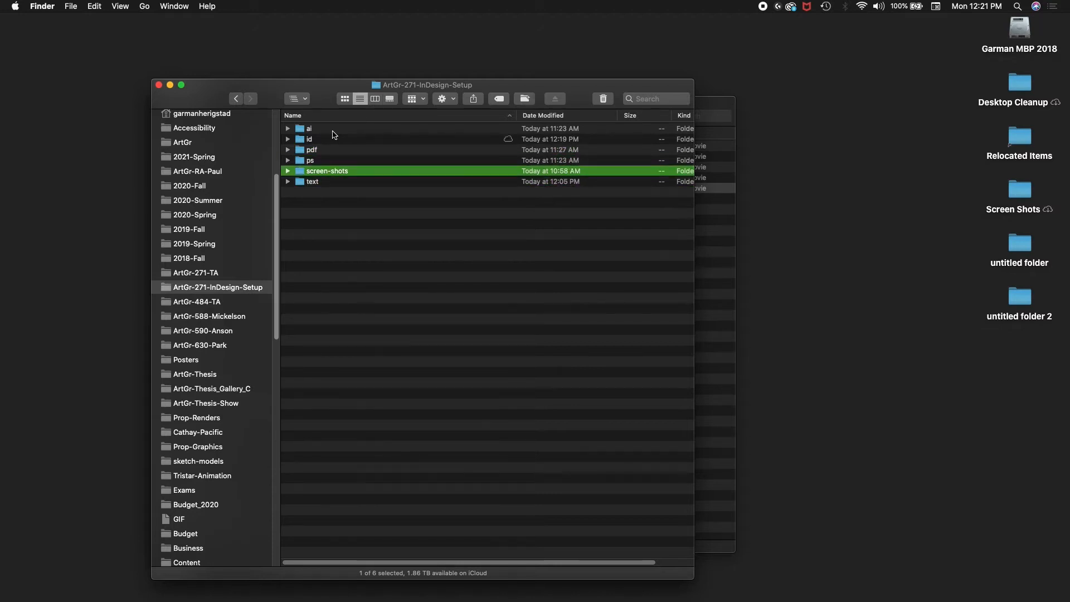
key(Up)
key(Down)
key(Down)
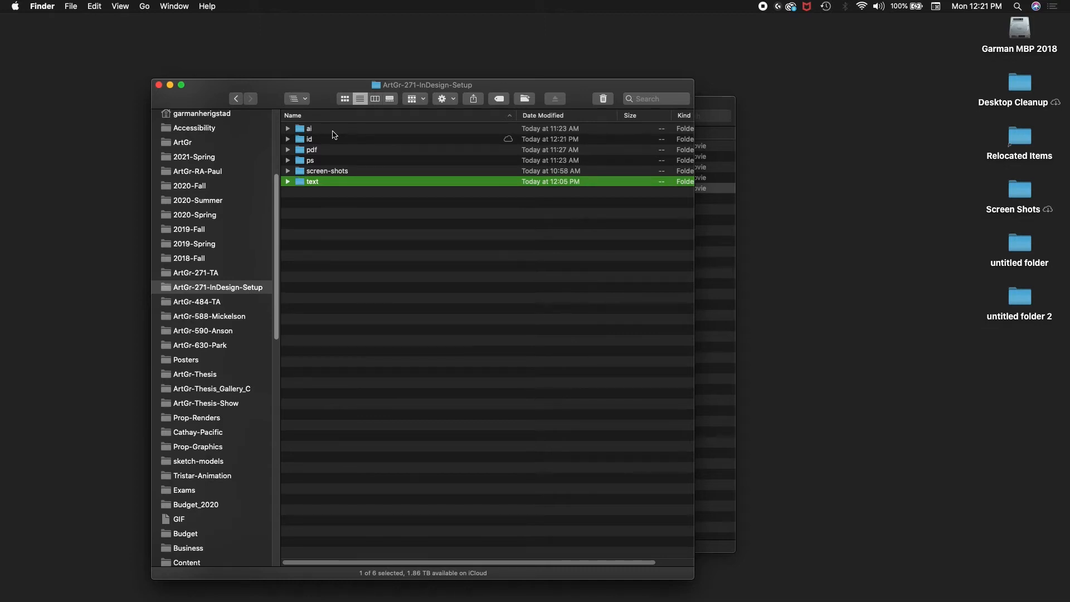
Expand the ai folder, collapse its Props subfolder and open ArtGr-271-InDesign-Setup-Numbers_v1.ai in Illustrator.
click(302, 130)
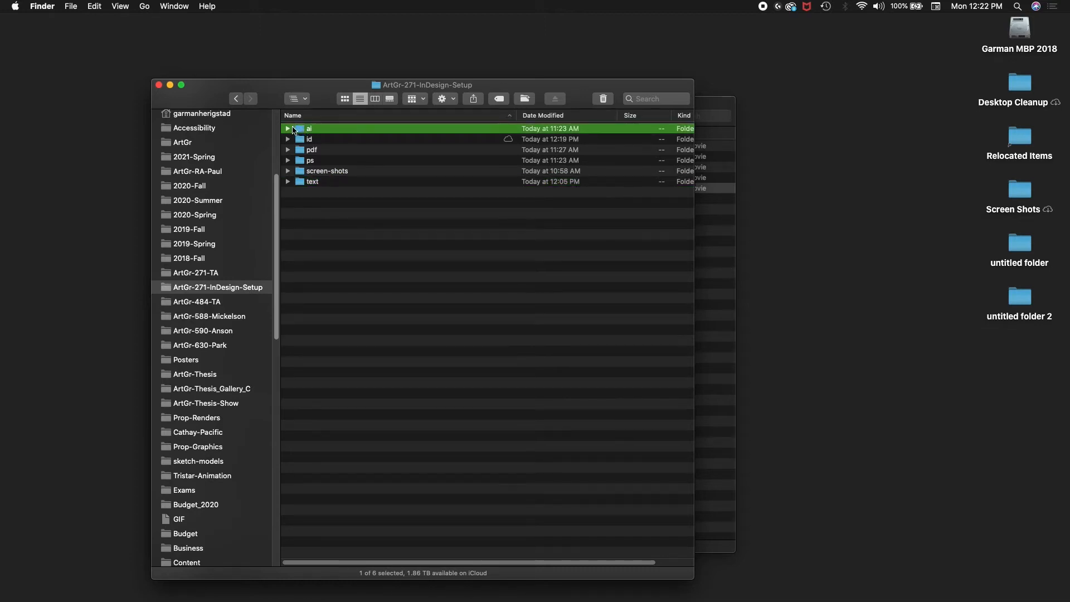
key(Right)
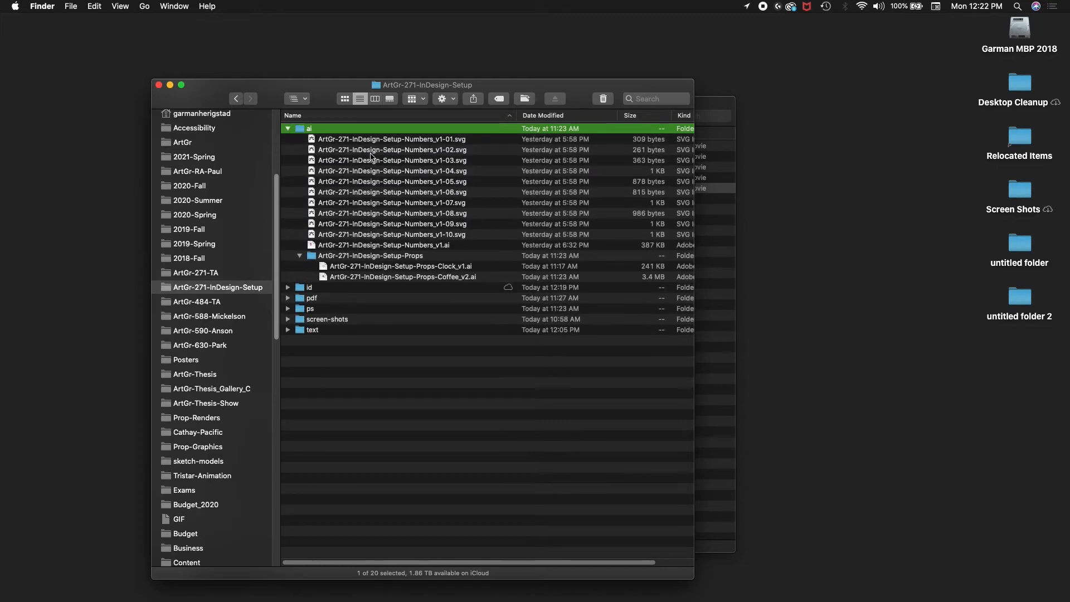
click(379, 149)
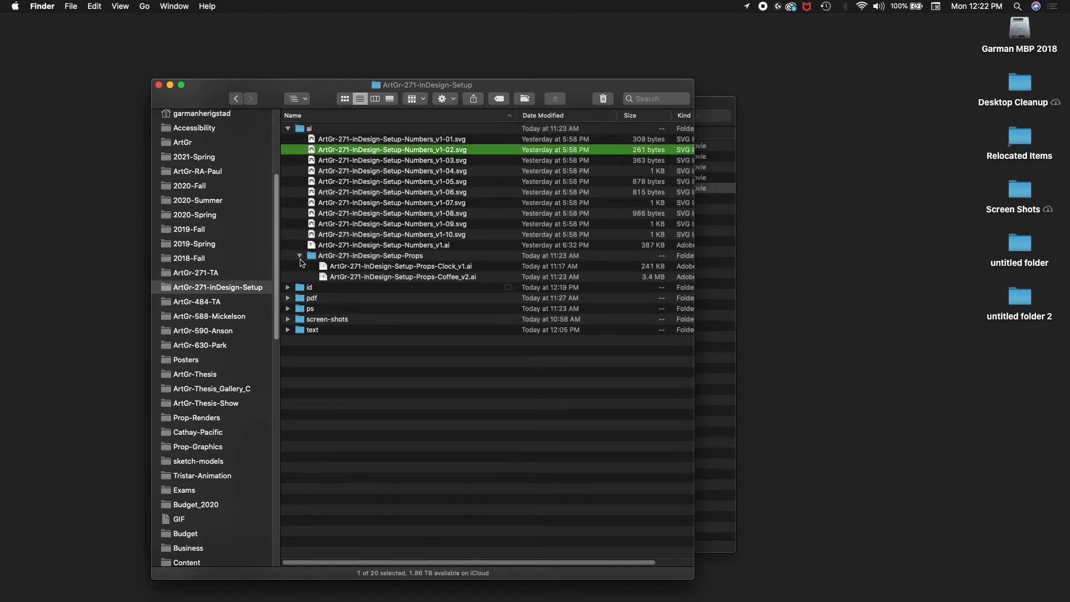
click(300, 257)
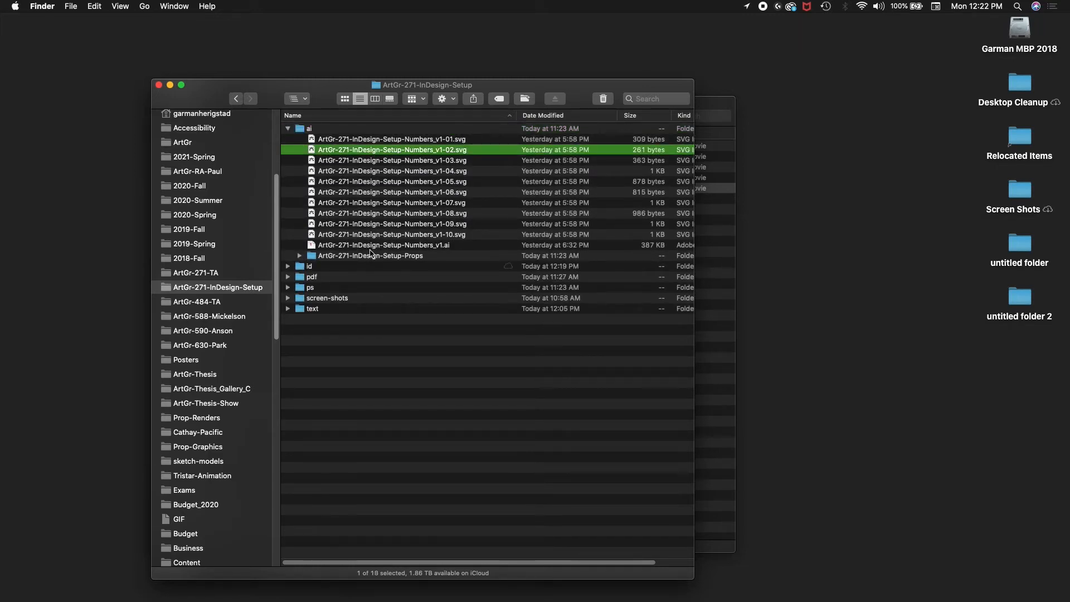
click(380, 246)
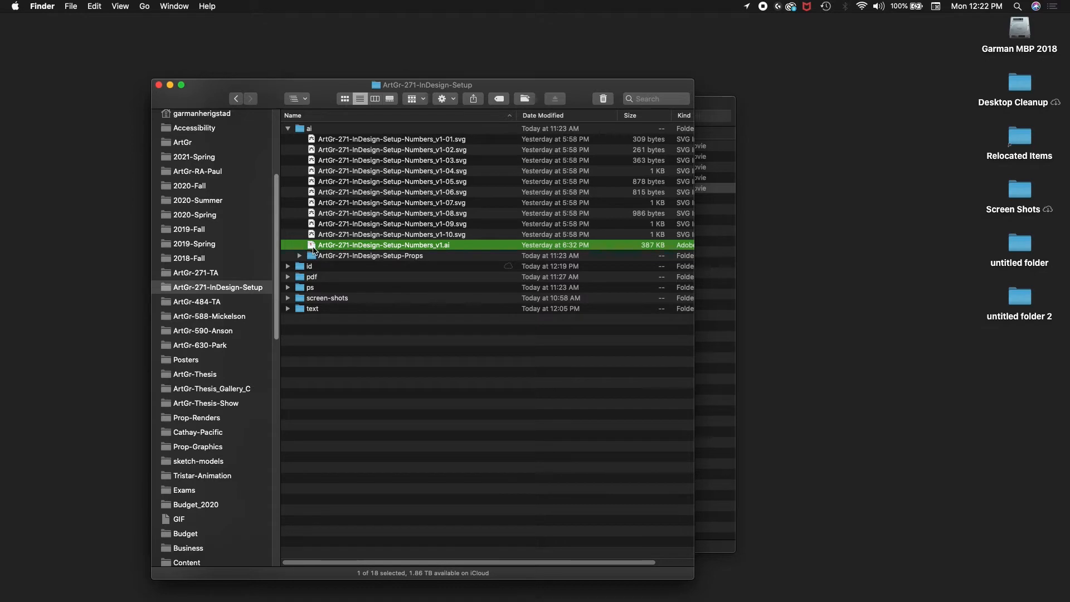
double_click(312, 245)
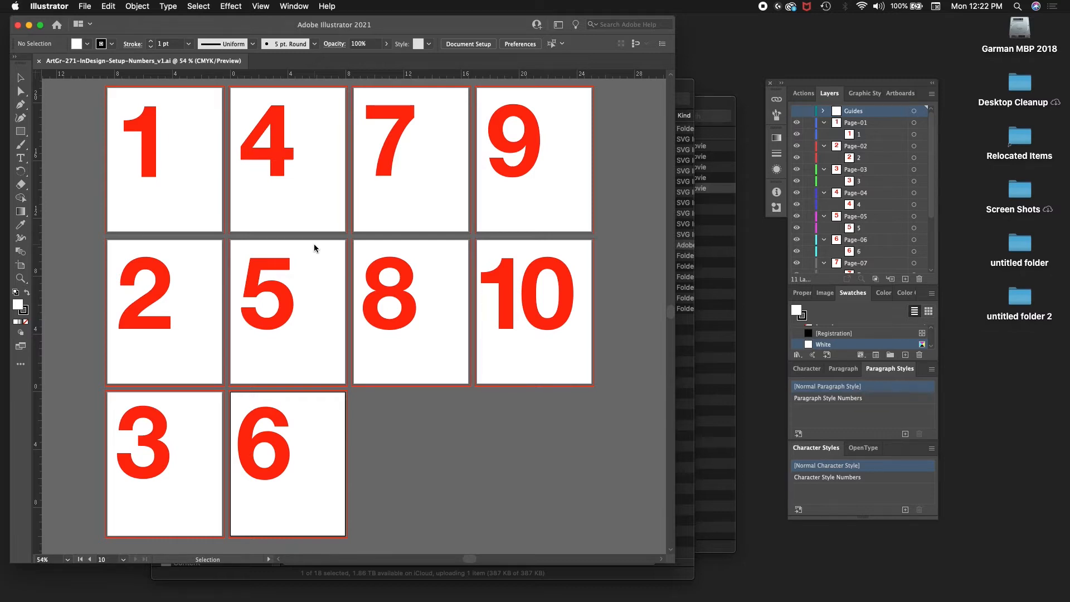
Select the number 1 on the first artboard and collapse the Page-01 and Page-02 layers.
click(154, 162)
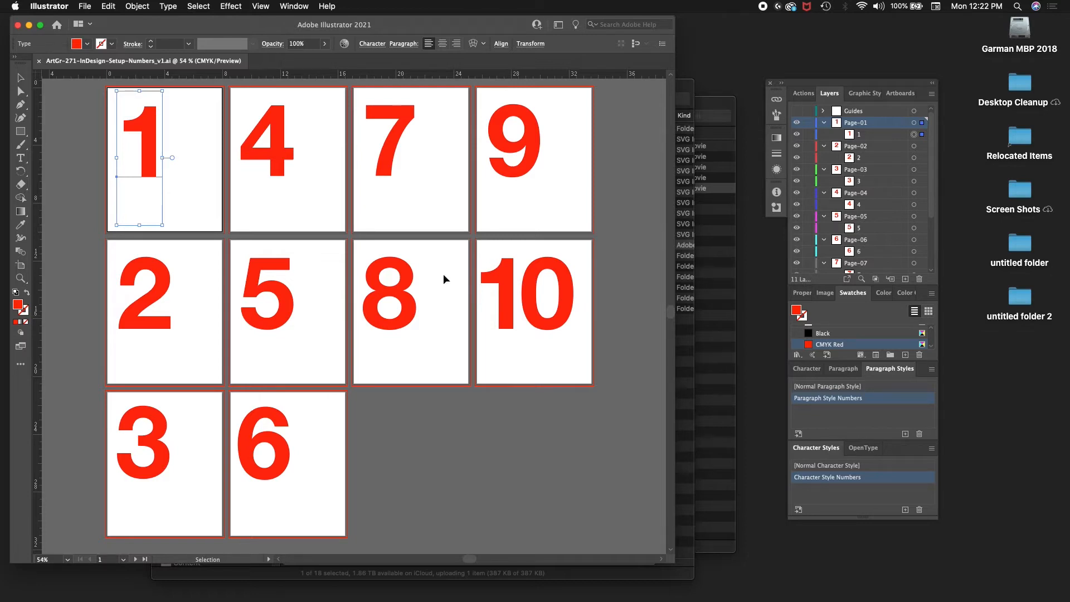
click(823, 122)
click(824, 134)
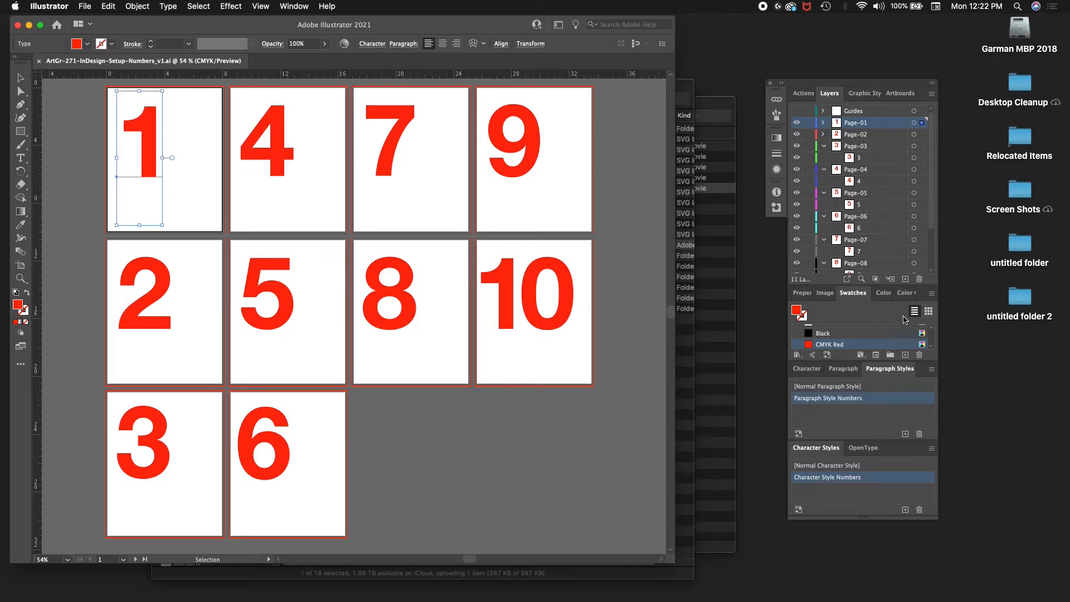
Move the floating panel group up and enlarge it so that the Layers panel has room for the whole layer list.
drag(875, 80, 866, 14)
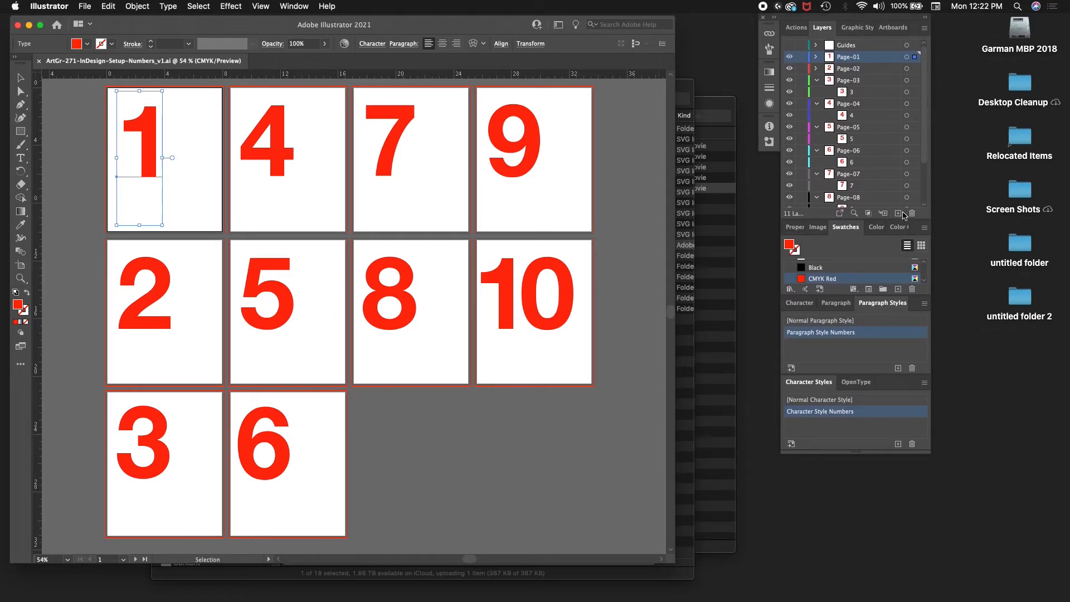
drag(906, 454, 900, 594)
drag(878, 227, 878, 462)
Collapse the layers Page-03 through Page-10 in the layer list.
click(817, 80)
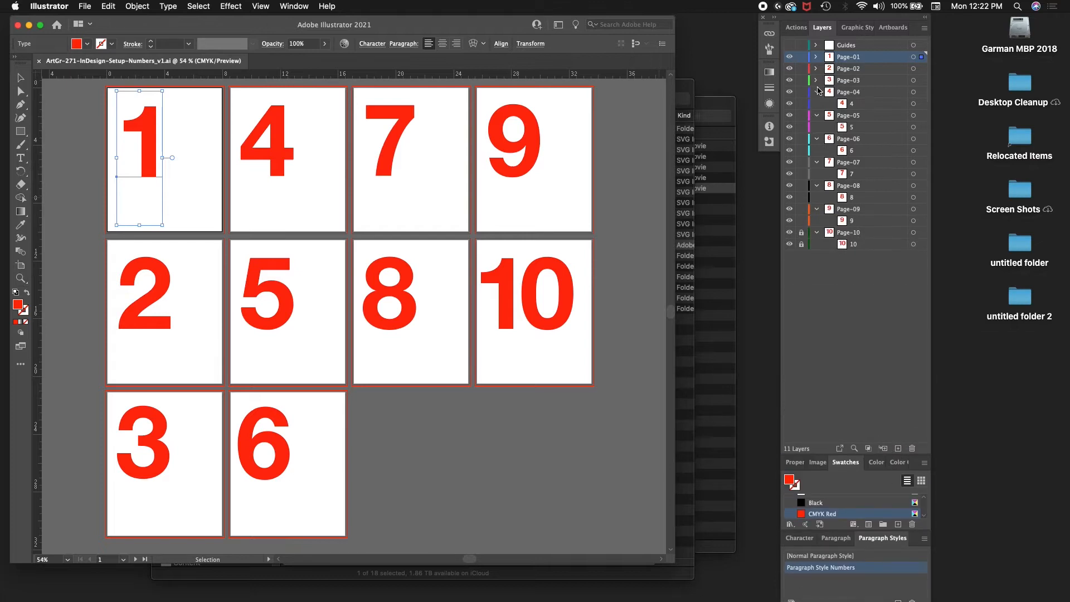
click(816, 92)
click(816, 103)
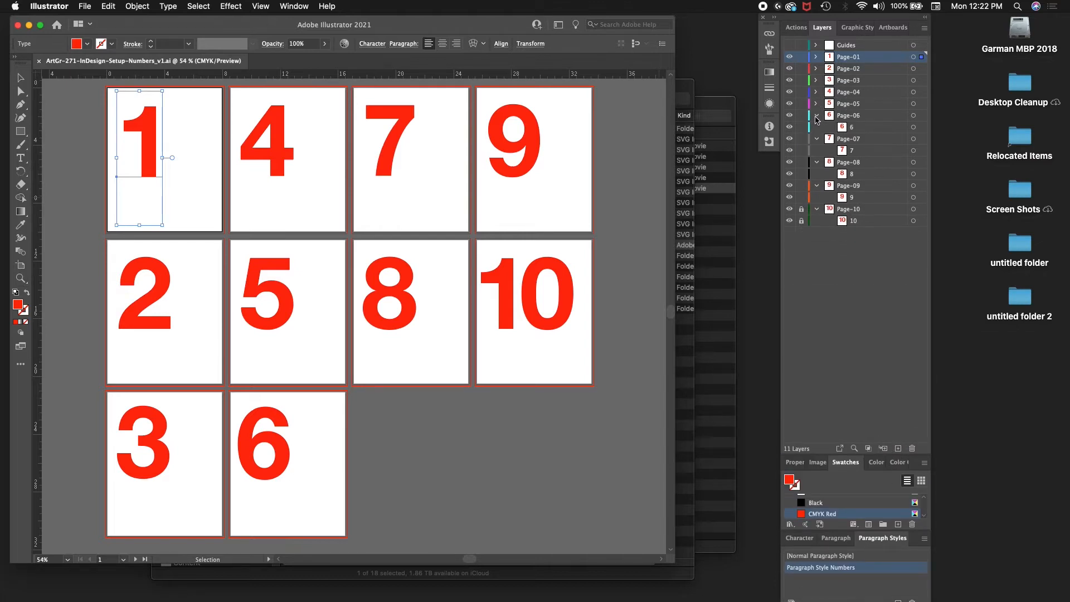
click(816, 115)
click(816, 127)
click(816, 139)
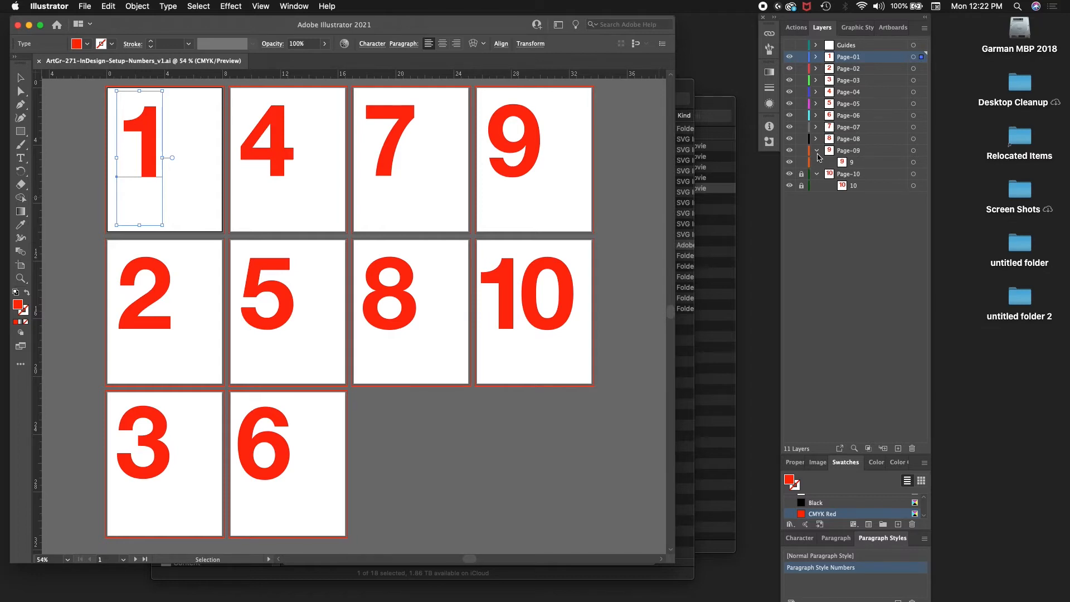
click(816, 150)
click(816, 162)
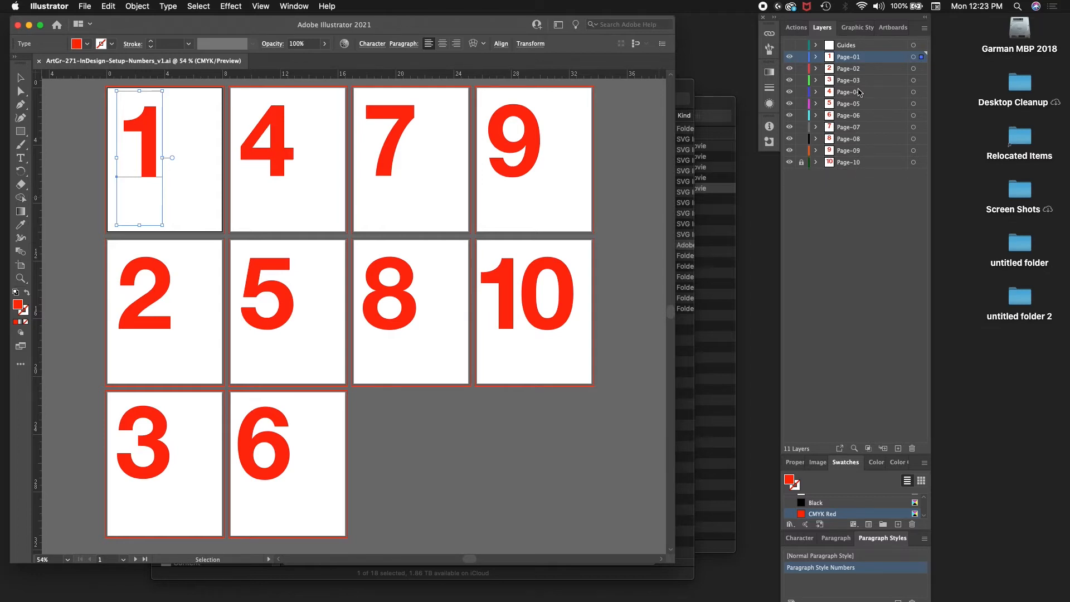
Create a new layer above Page-01 and delete it again.
click(861, 127)
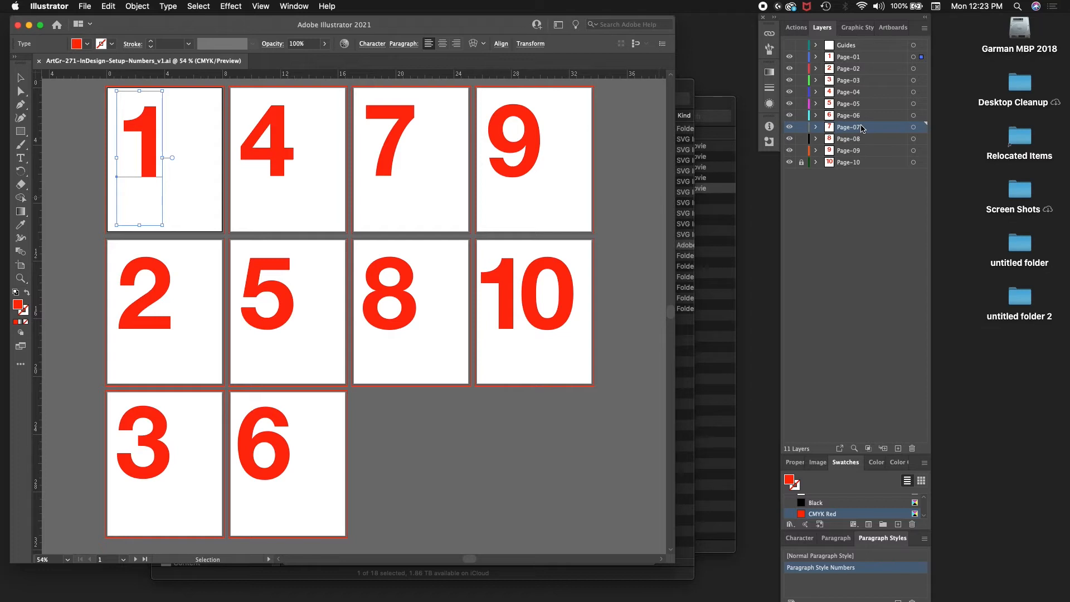
click(864, 56)
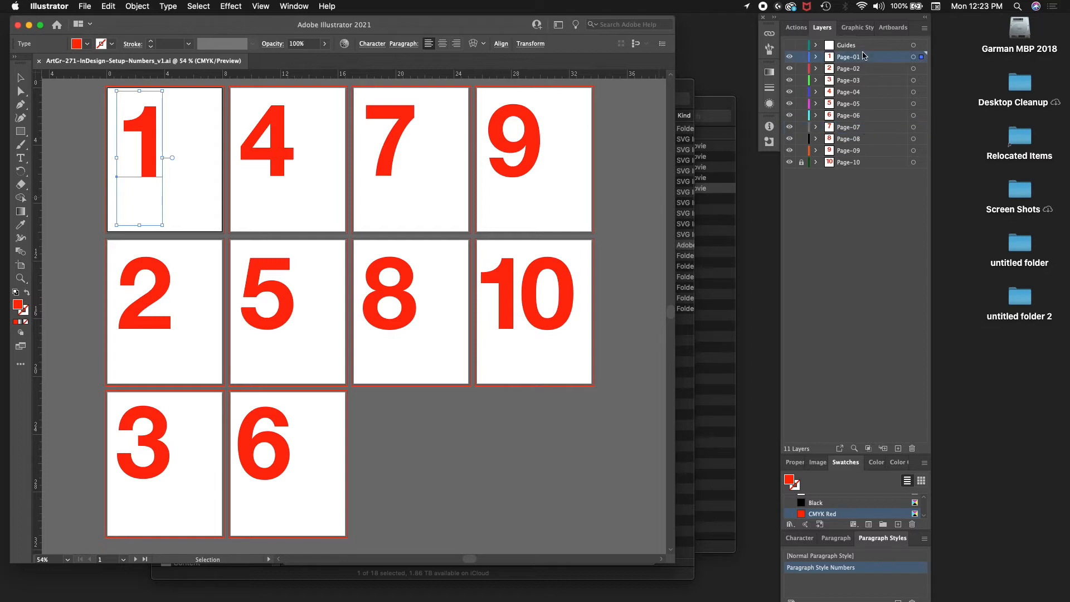
click(897, 448)
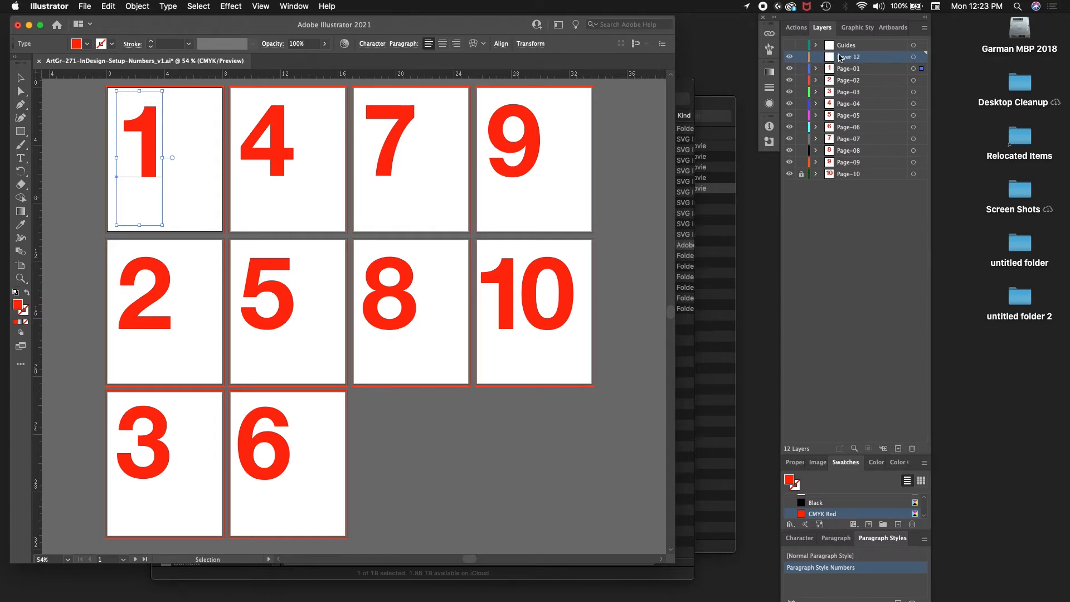
drag(841, 59, 912, 449)
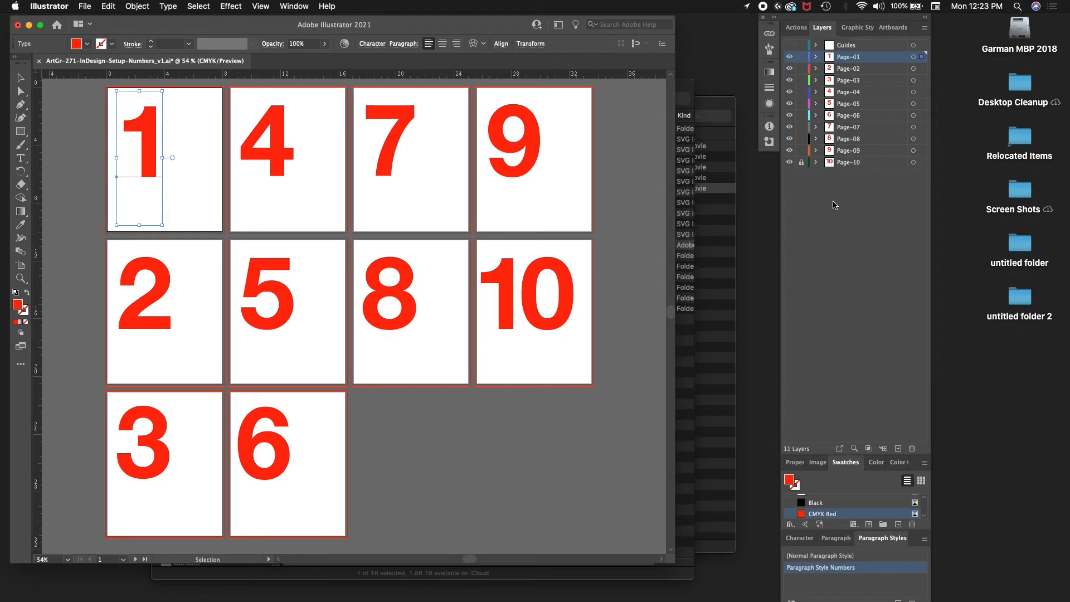
Toggle the Guides layer's visibility on and off, and expand Page-01 to highlight its text object 1.
click(789, 45)
click(789, 45)
click(817, 57)
click(853, 69)
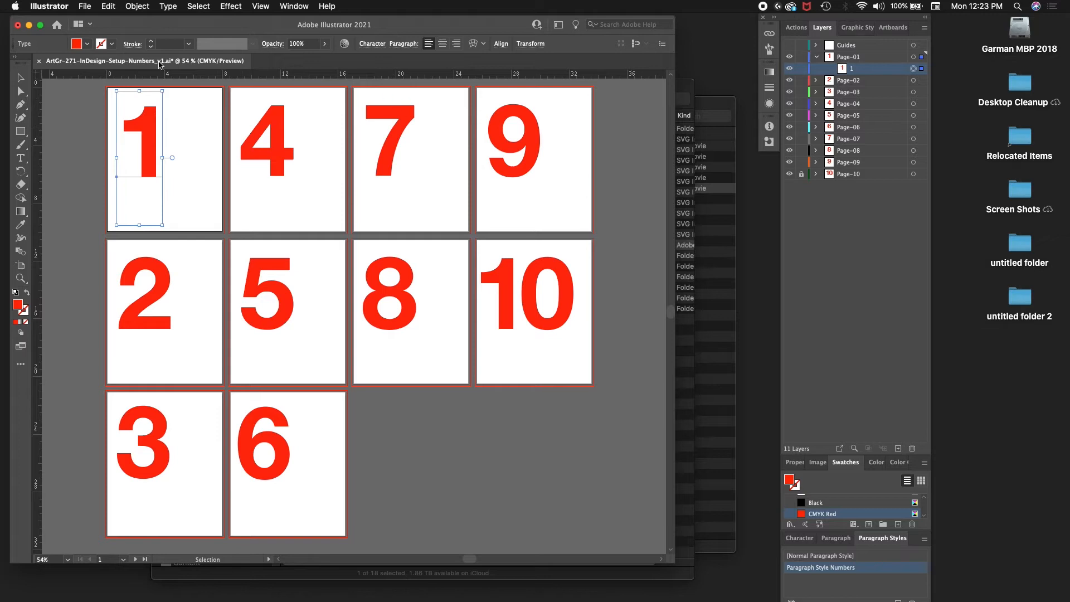
Save the document as ArtGr-271-InDesign-Setup-Numbers_v2.ai in the ai folder, keeping the Adobe Illustrator format.
click(85, 6)
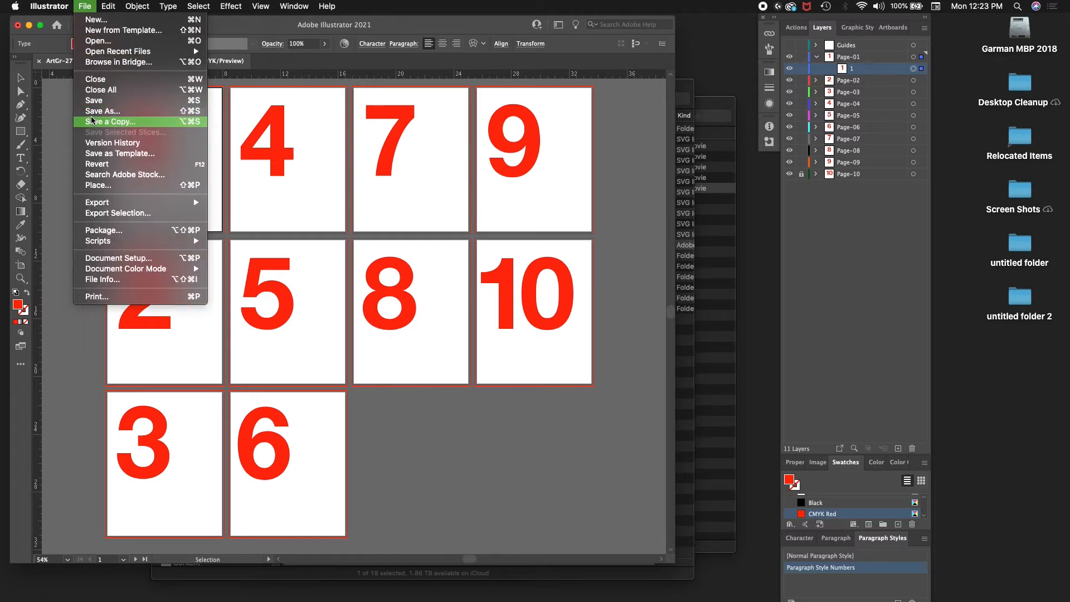
click(93, 116)
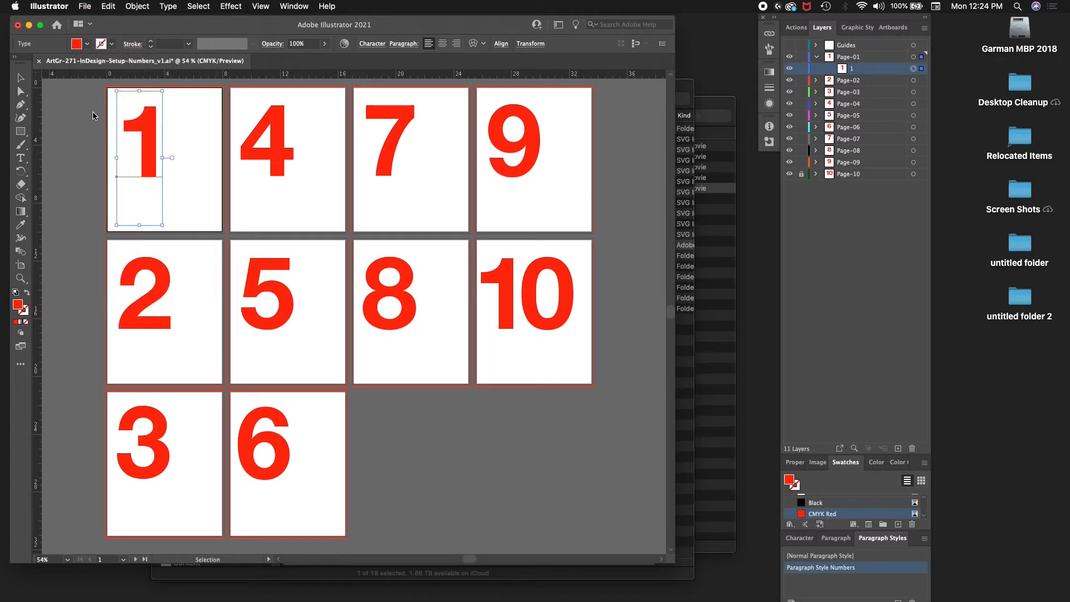
key(Right)
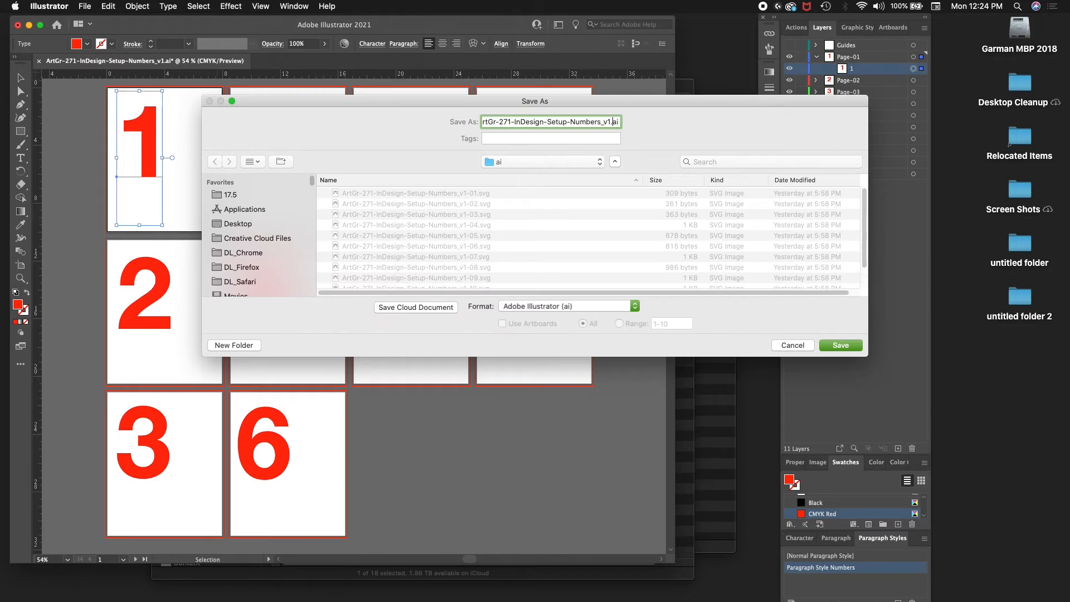
key(BackSpace)
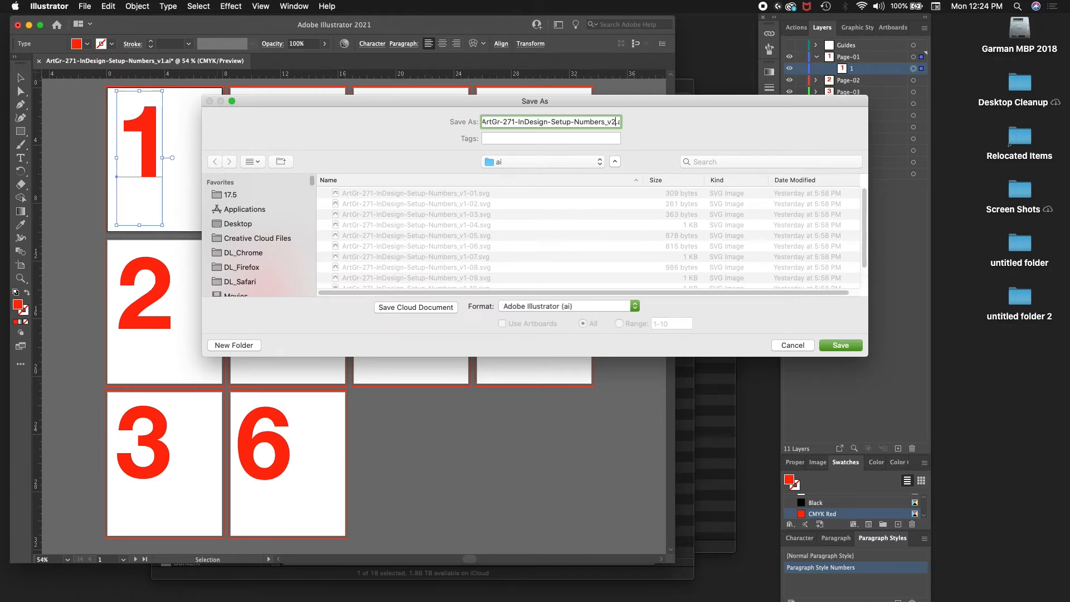
key(Return)
key(Return)
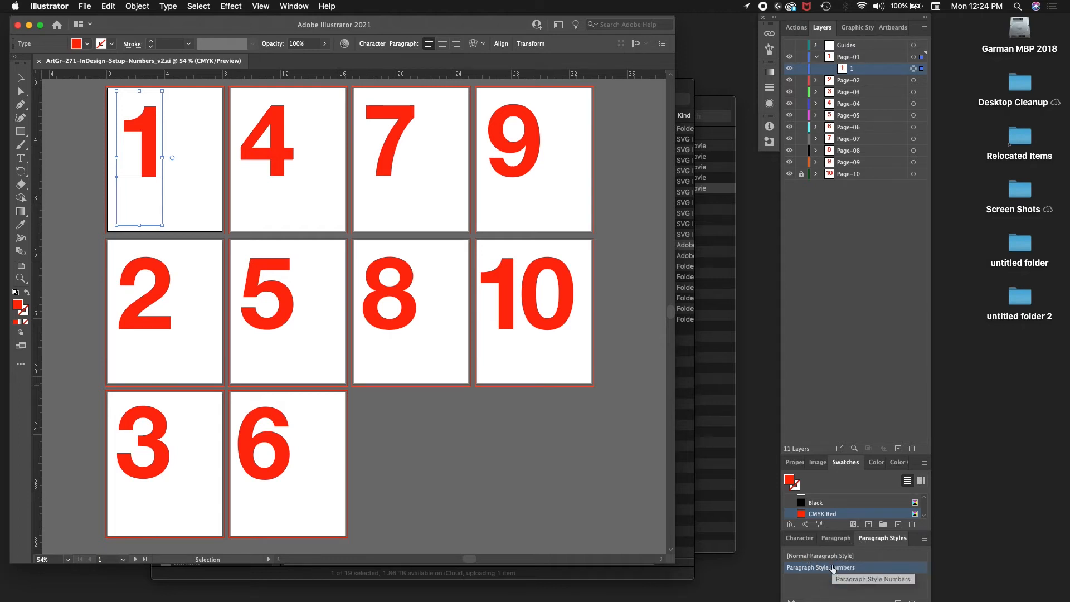
Display the Character settings and shorten the Layers panel to make room for the type panels.
click(805, 539)
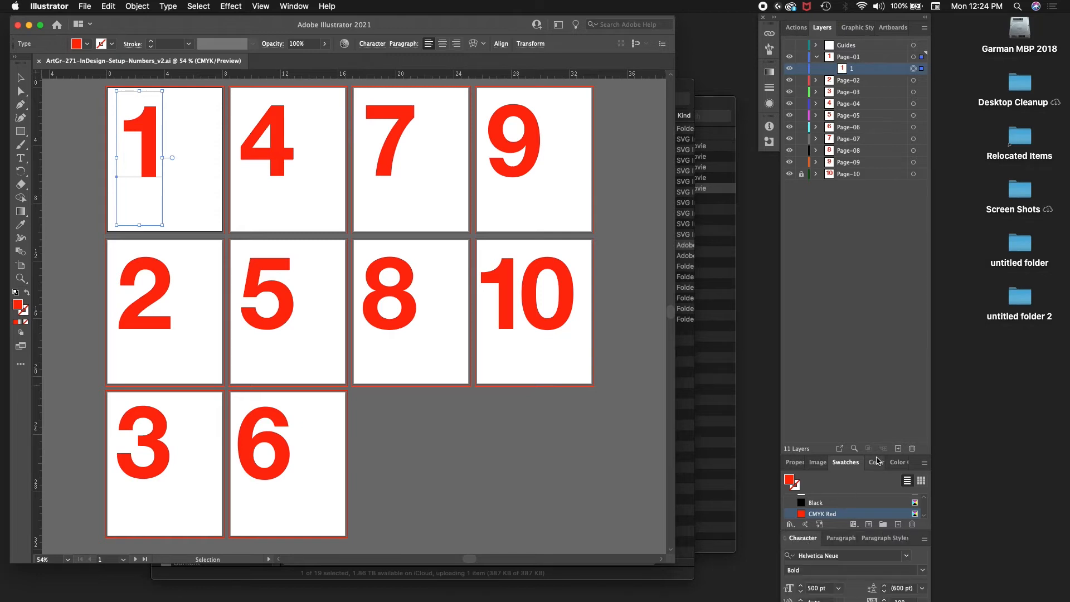
drag(876, 454, 866, 210)
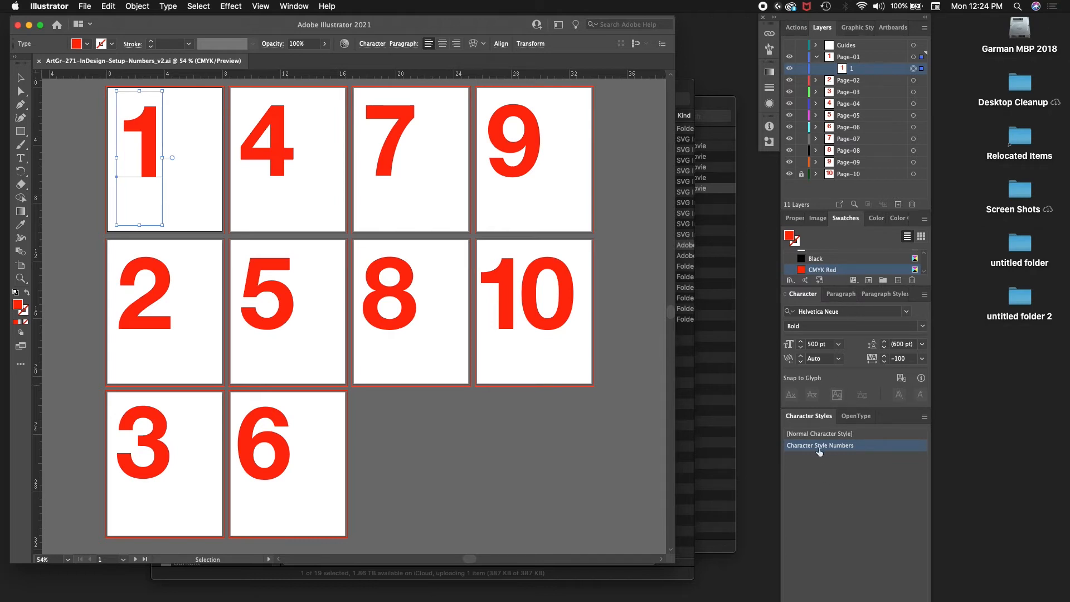
Open the options of Character Style Numbers, review its basic character formats, and display its character color settings.
click(924, 418)
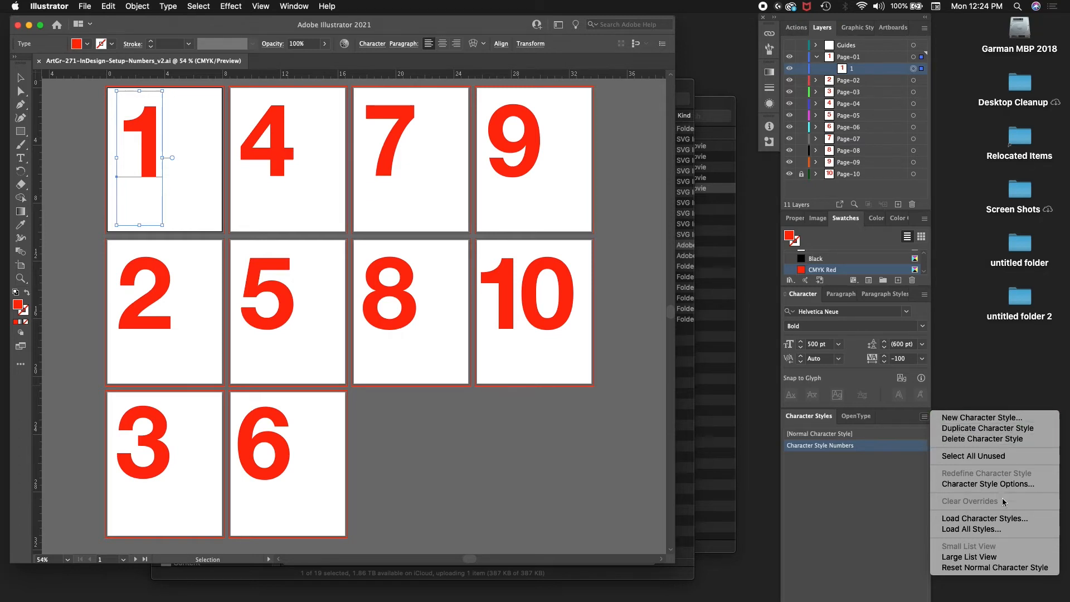
click(997, 484)
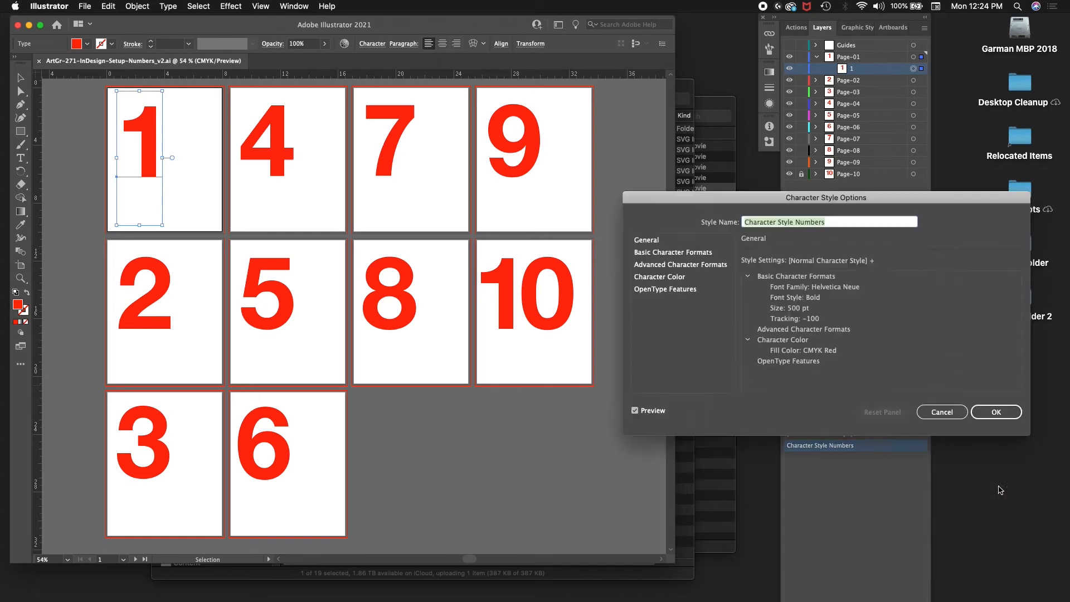
click(708, 254)
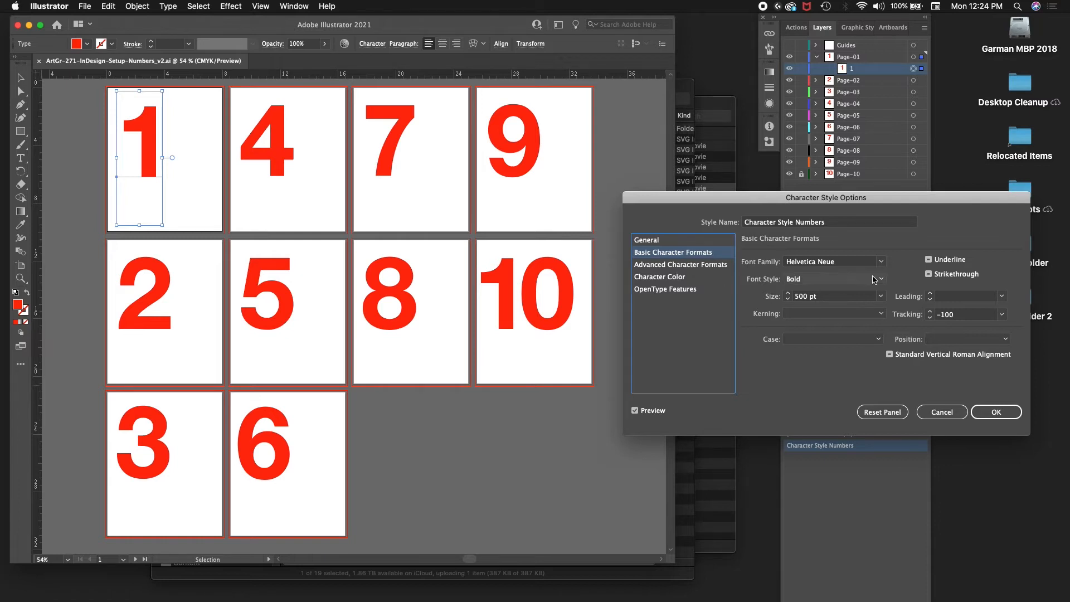
click(660, 276)
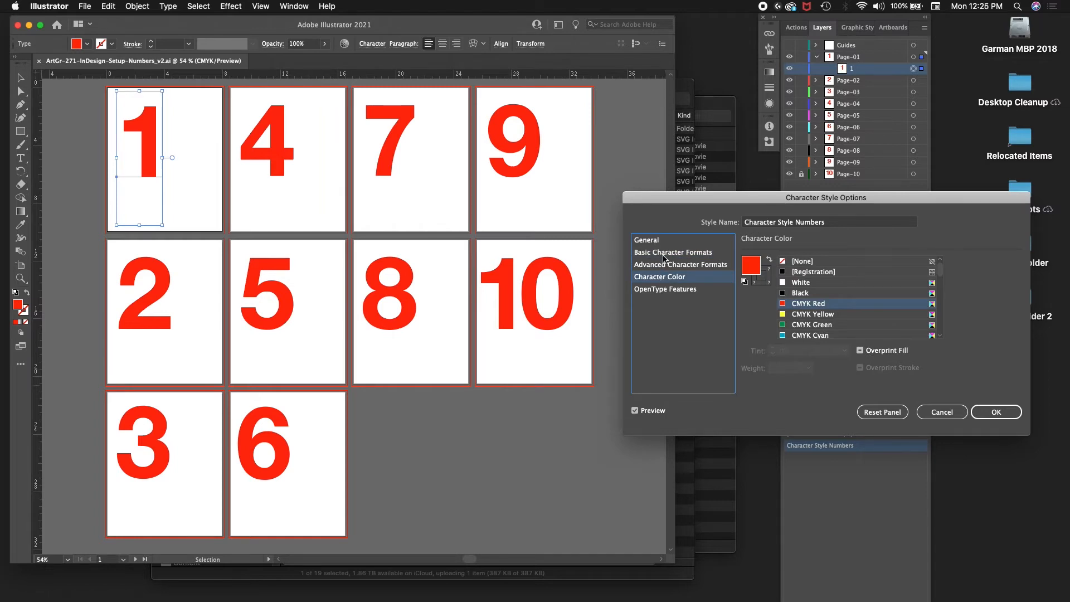
Preview CMYK Yellow, CMYK Green and C=15 M=100 Y=90 K=10 as the style's character color, and return it to CMYK Red.
click(803, 315)
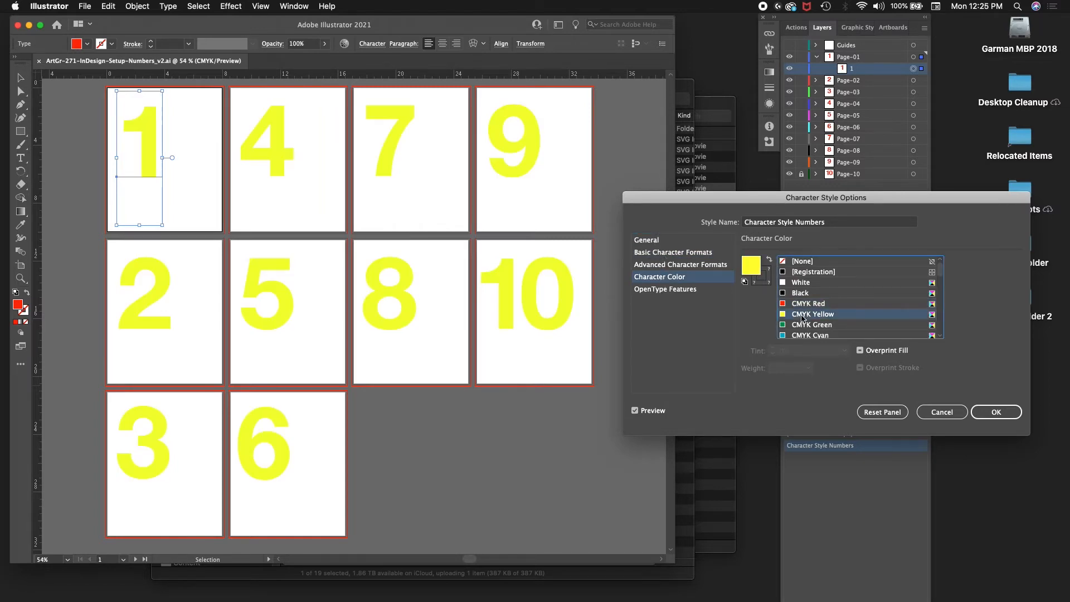
click(793, 326)
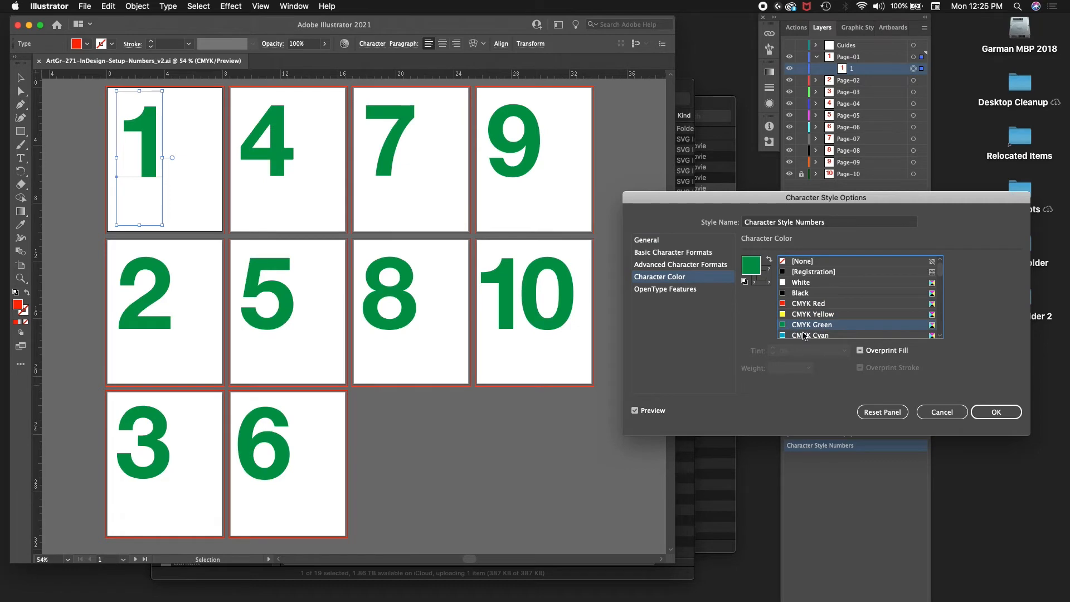
scroll(802, 328, down, 2)
click(803, 316)
click(808, 325)
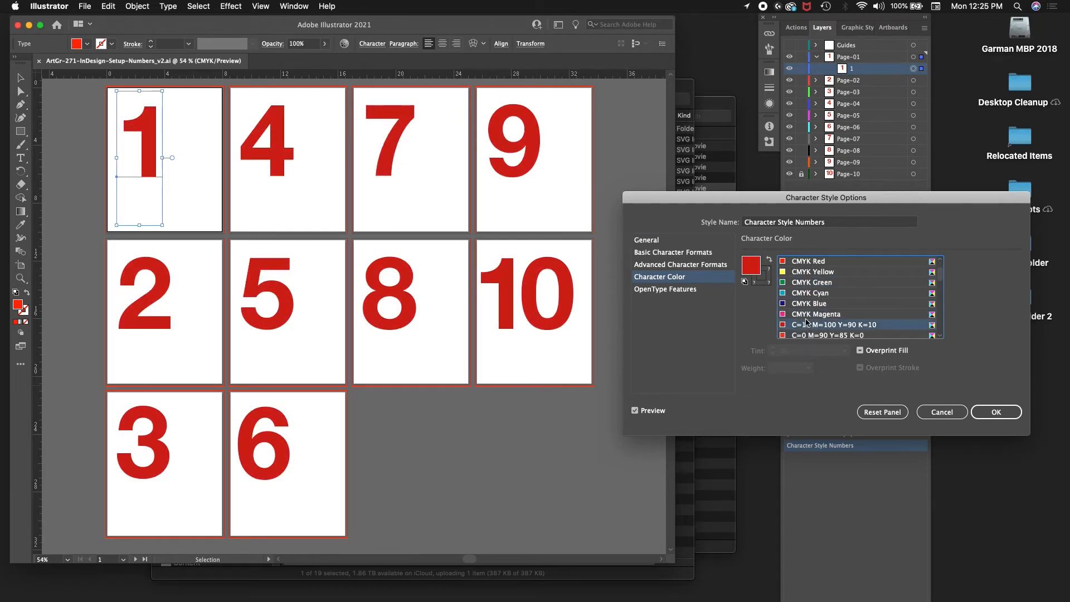
scroll(807, 322, up, 2)
click(755, 265)
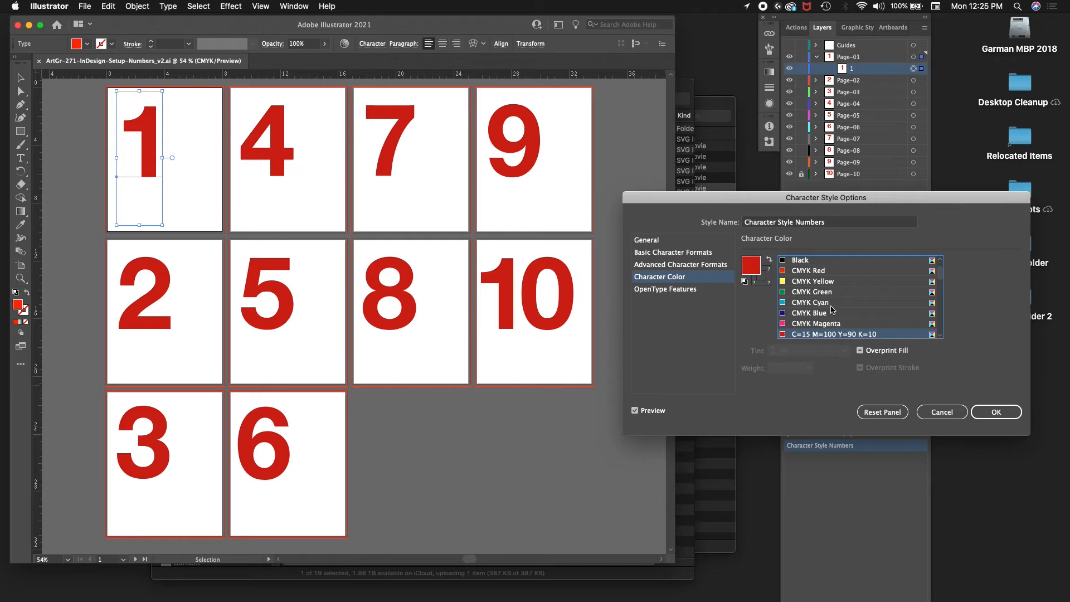
click(829, 271)
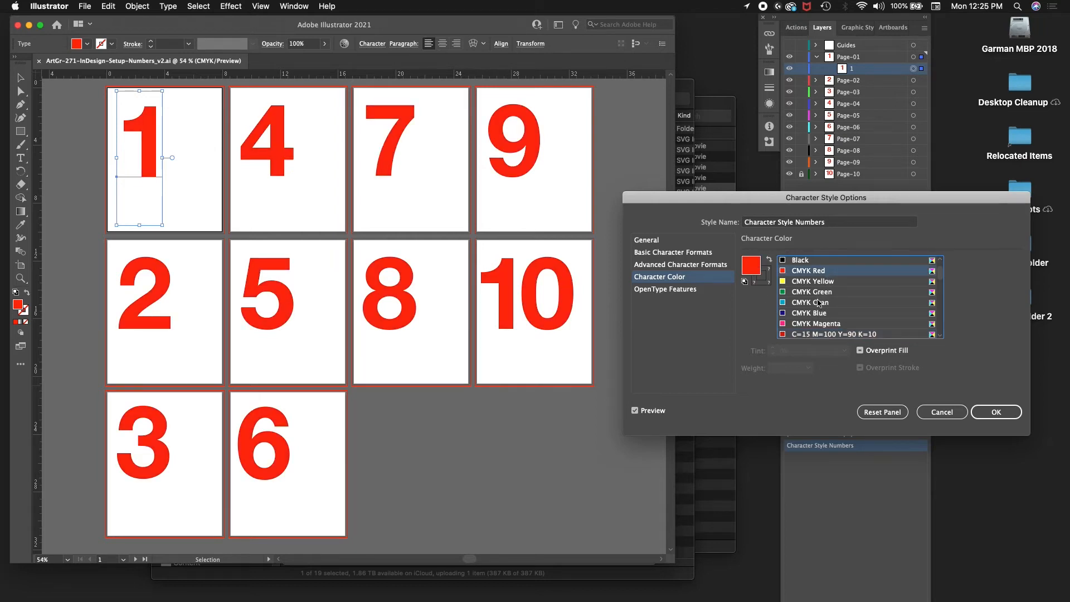
Try CMYK Blue as the style's character color and settle on CMYK Cyan.
scroll(817, 304, down, 1)
click(814, 293)
click(812, 304)
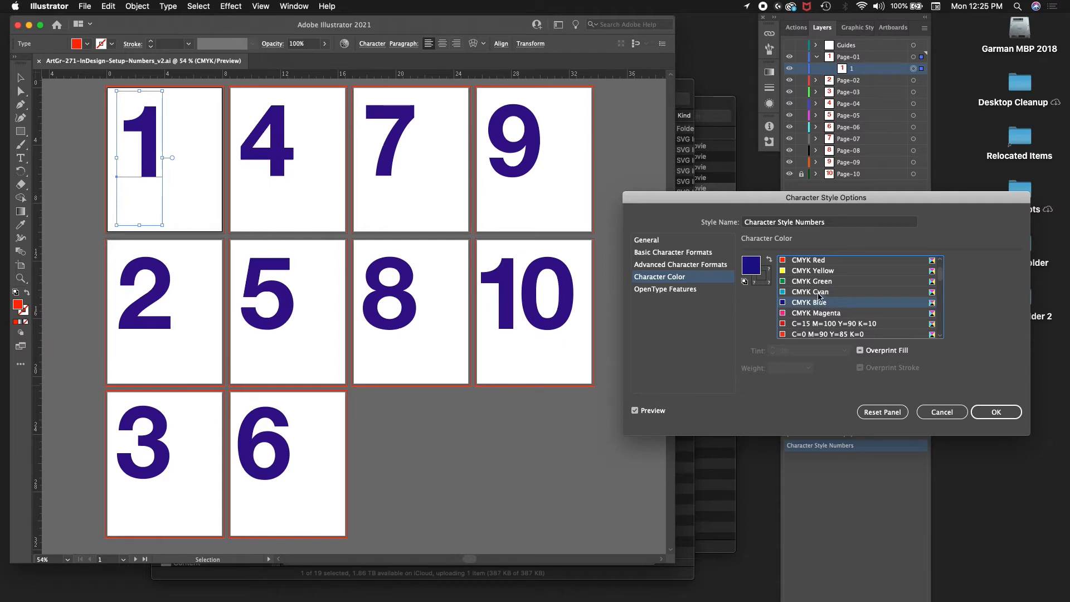
click(819, 295)
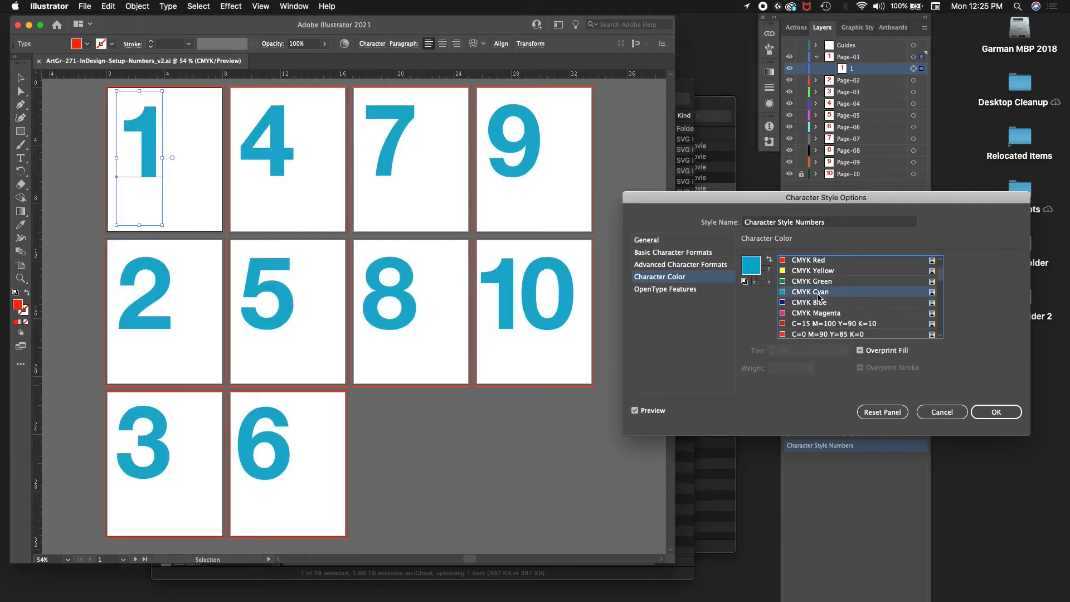
In the style's basic character formats, try Impact as the font family and settle on Didot.
click(686, 265)
click(689, 253)
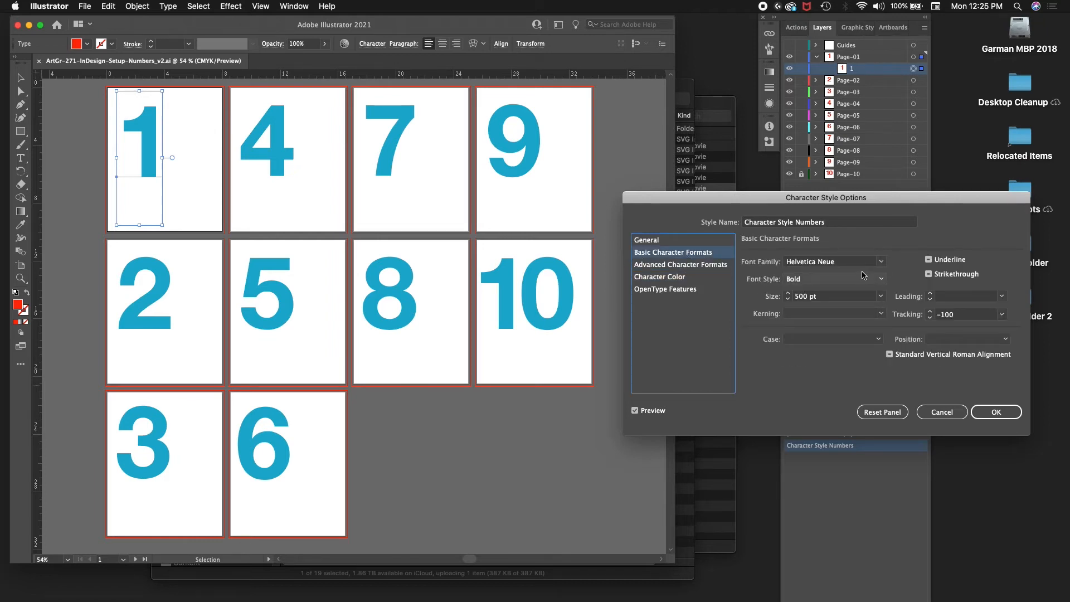
click(881, 262)
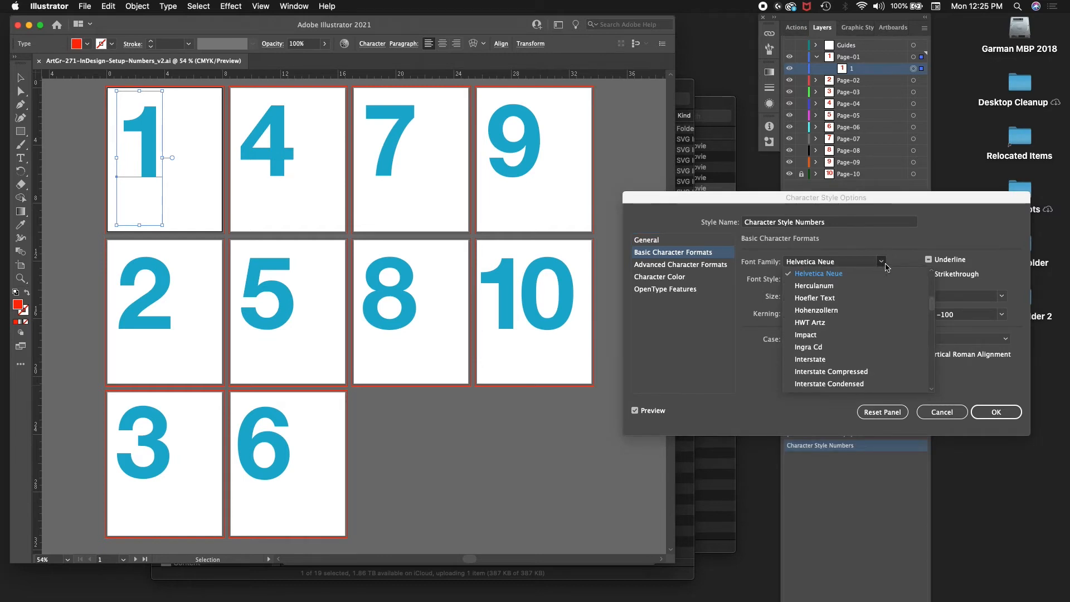
click(836, 336)
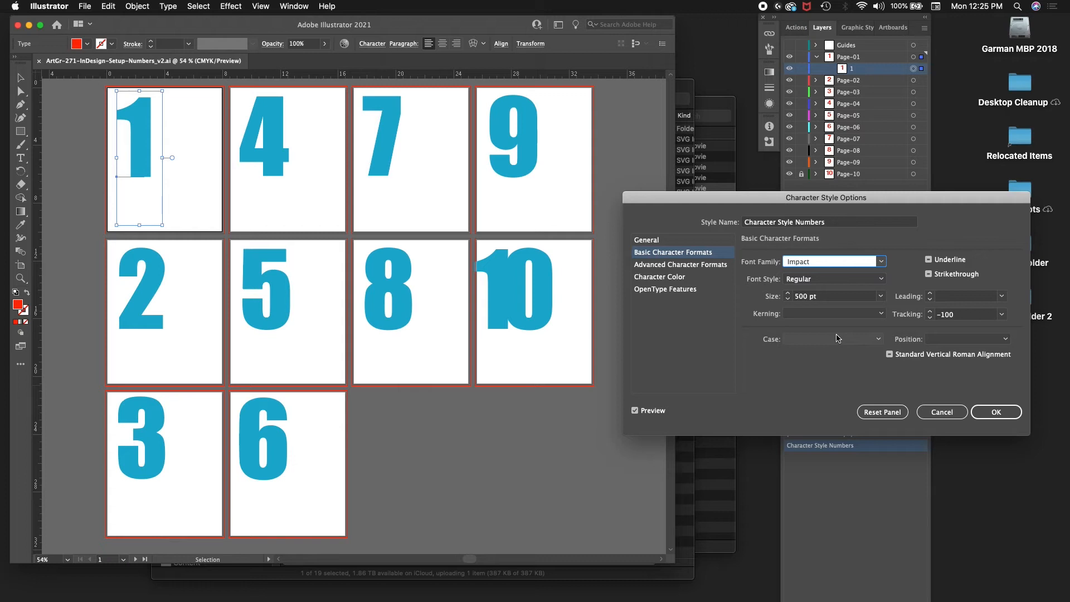
click(882, 267)
scroll(866, 362, down, 10)
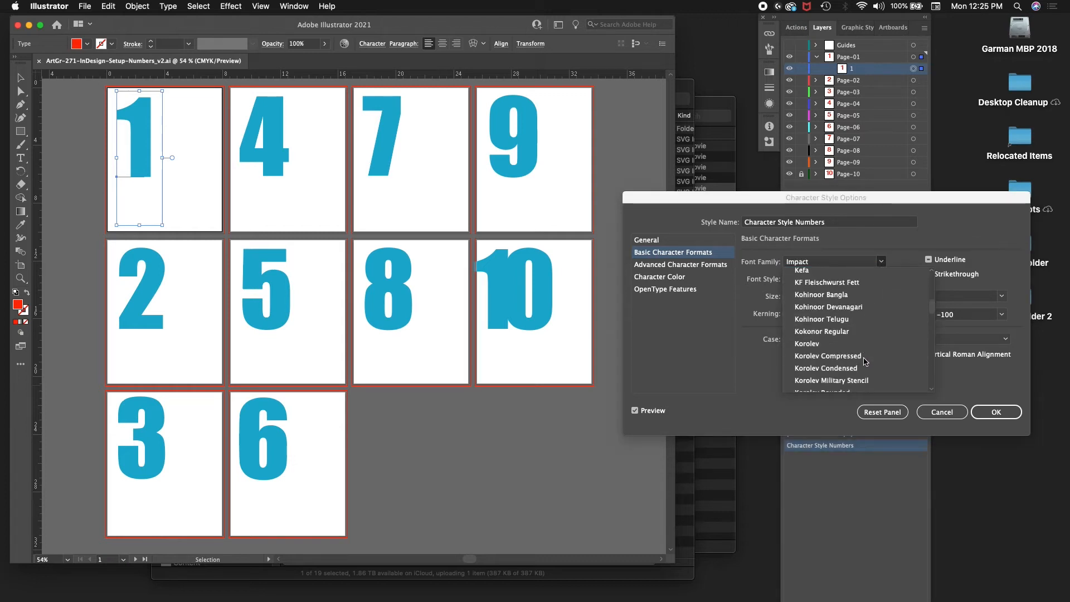
scroll(866, 365, up, 15)
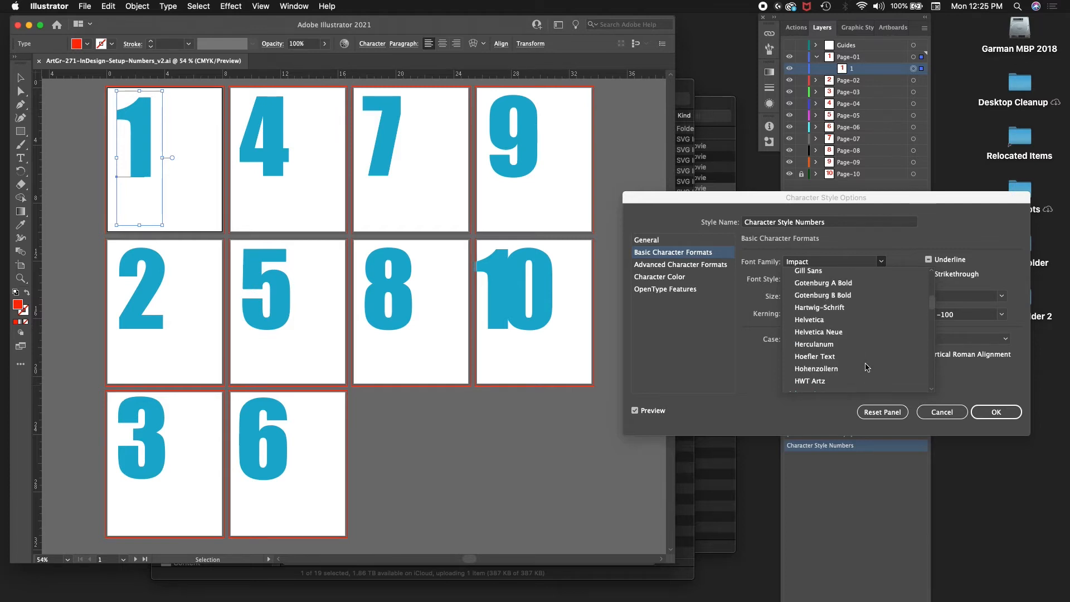
click(817, 301)
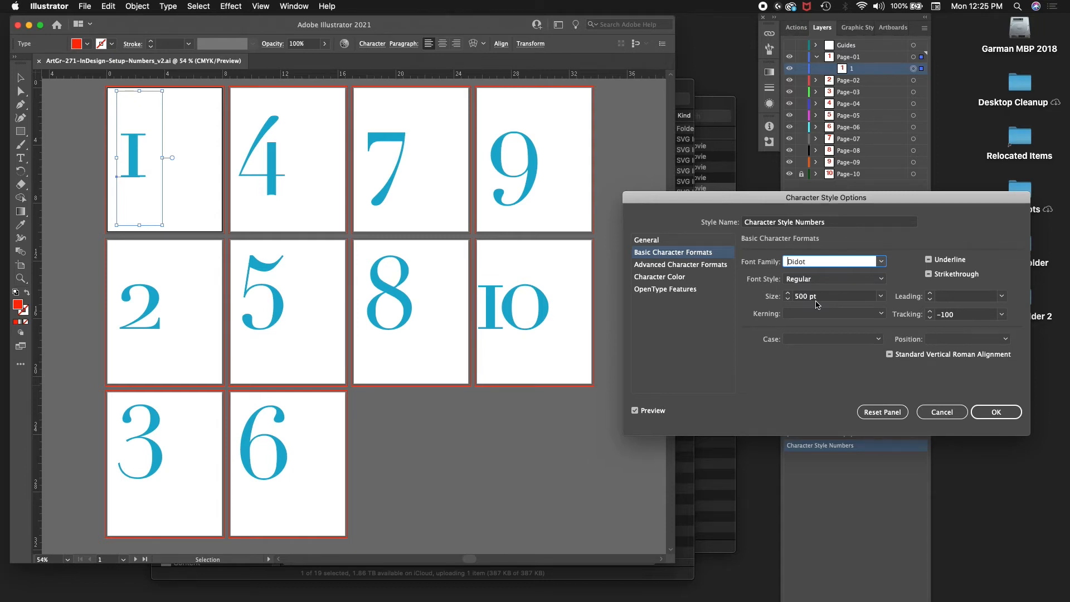
Preview the Italic and Bold font styles of Didot and return the style to Regular.
click(825, 278)
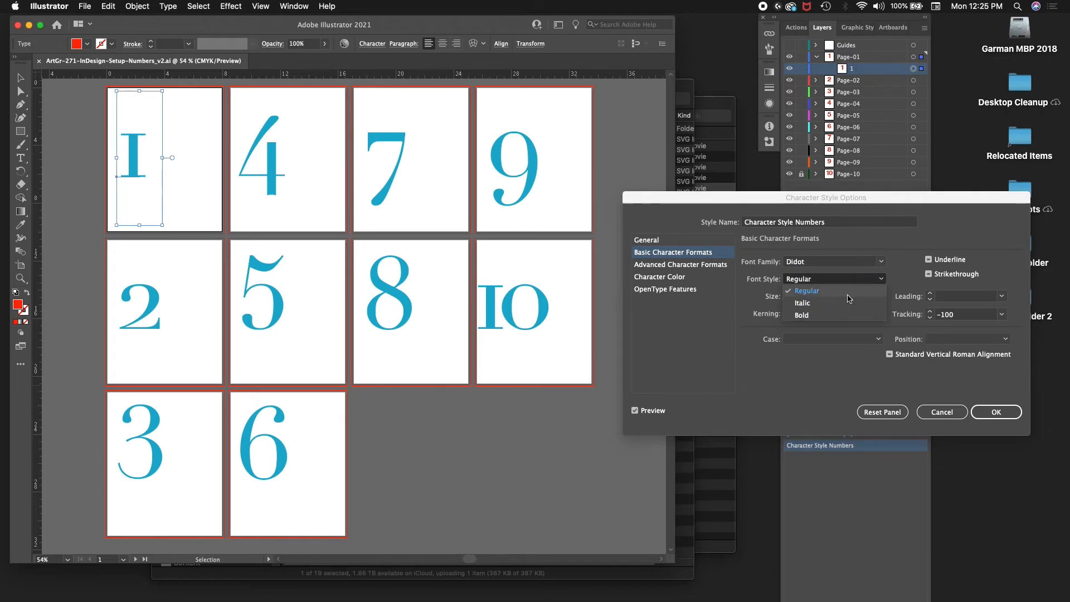
click(812, 304)
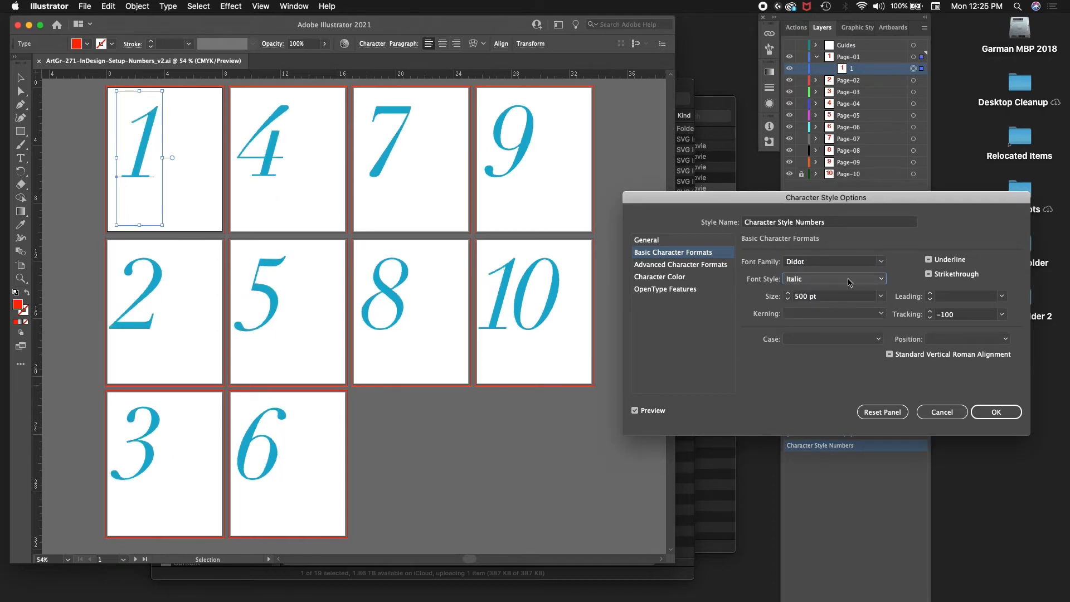
click(886, 279)
click(851, 318)
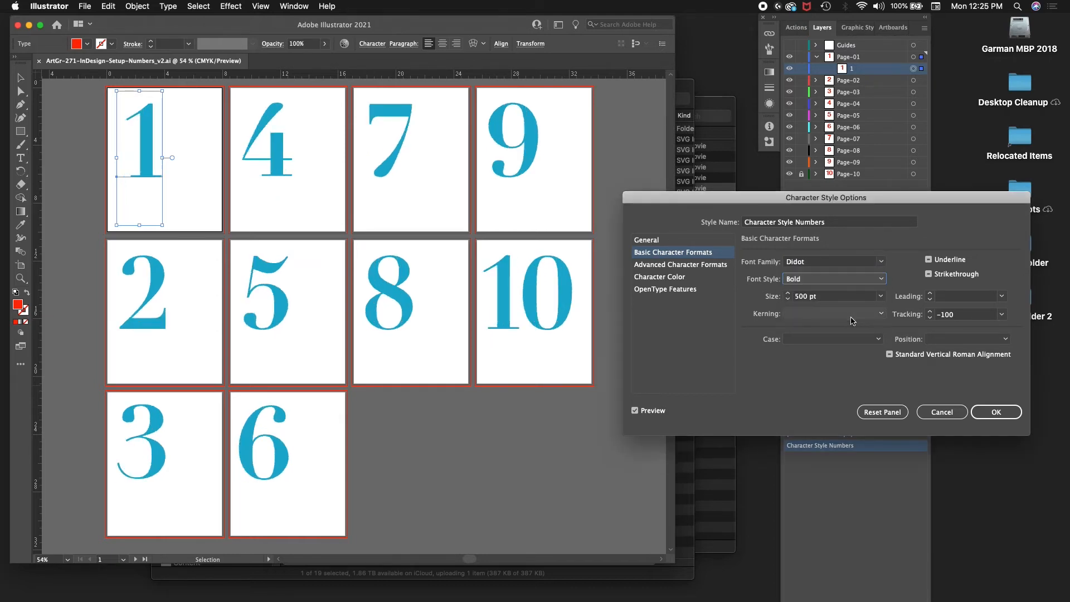
click(878, 279)
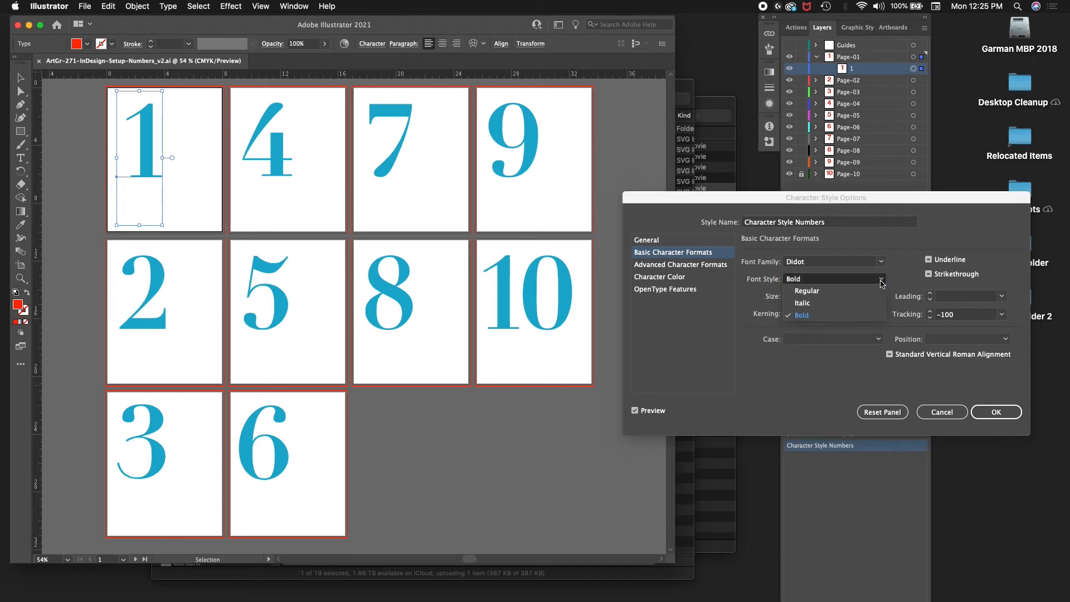
click(836, 291)
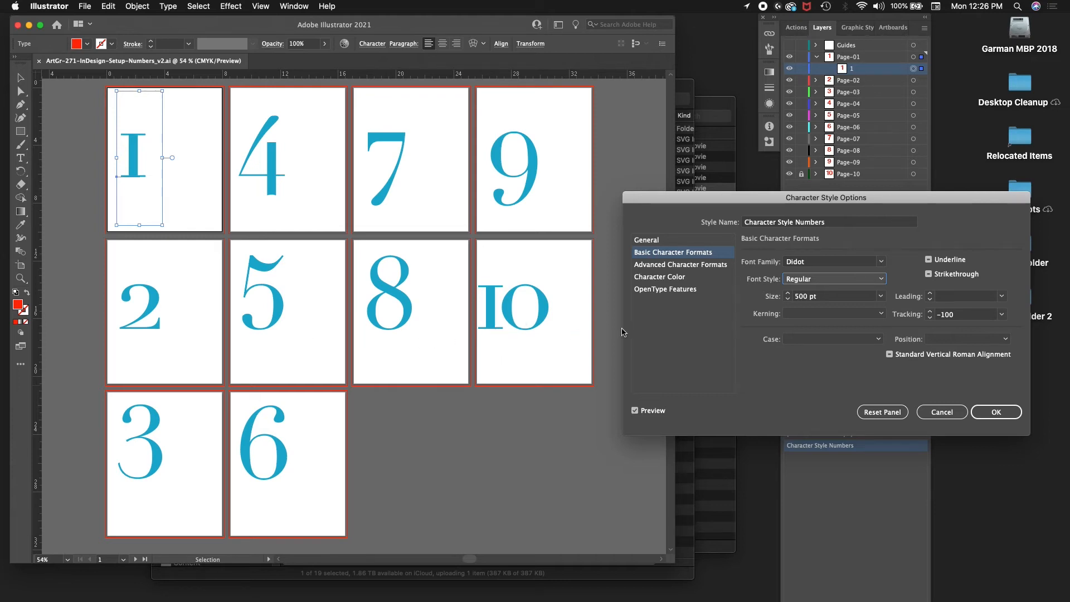
Try a tracking of 0 for the character style and set it to -25.
click(1002, 315)
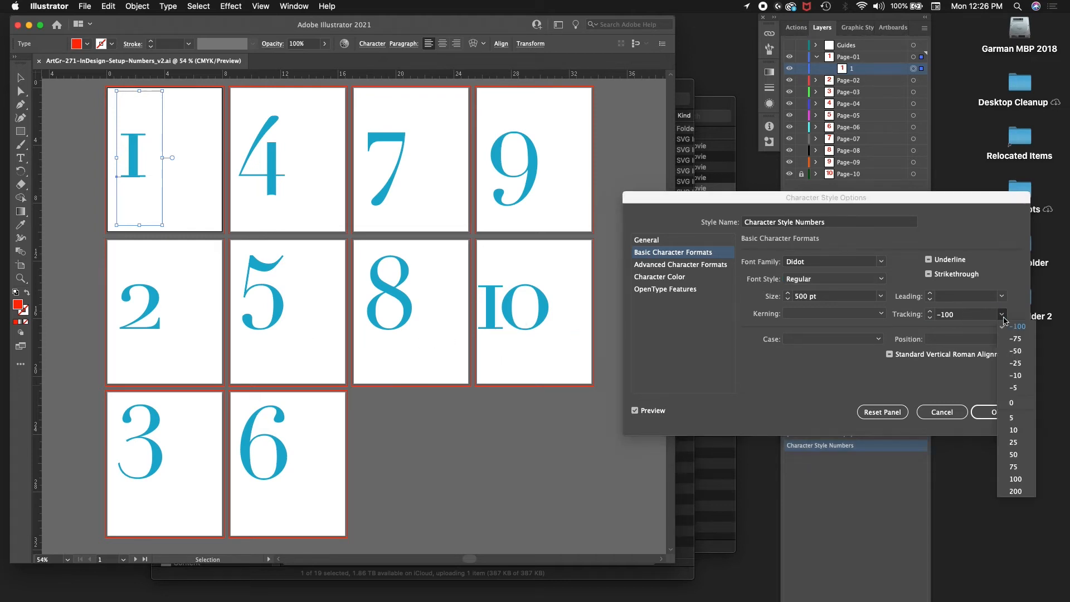
click(1015, 405)
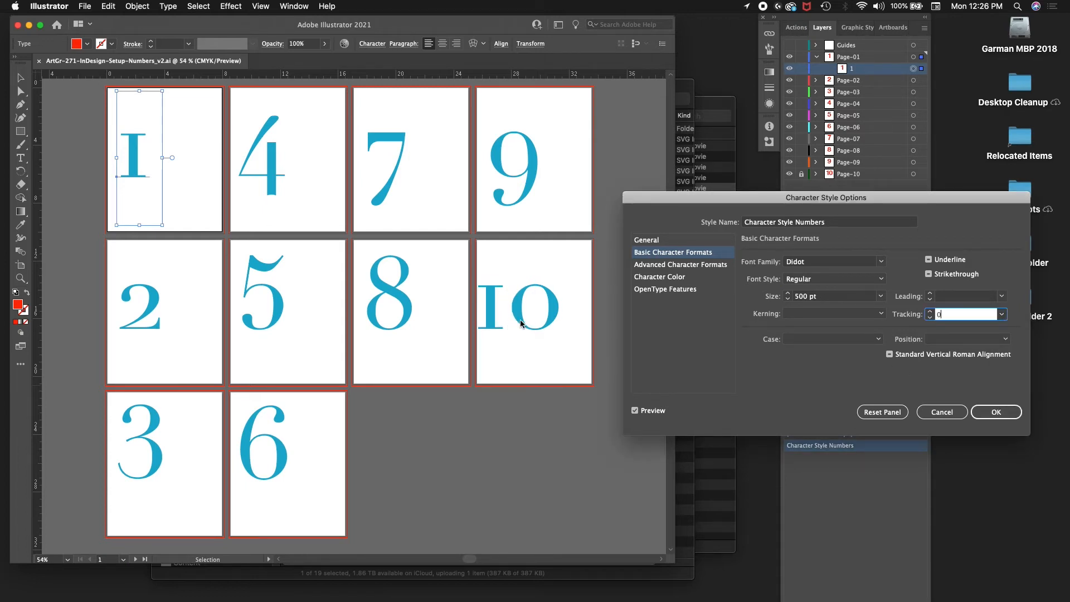
click(1002, 315)
click(1015, 365)
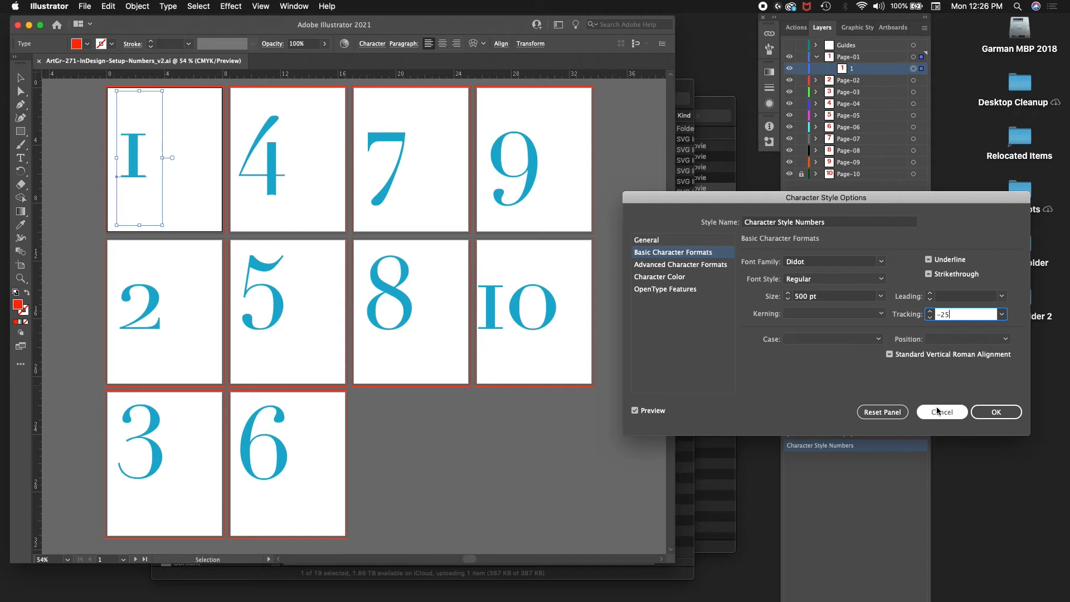
Set the character style's font size to 600 pt and apply the style changes.
click(880, 295)
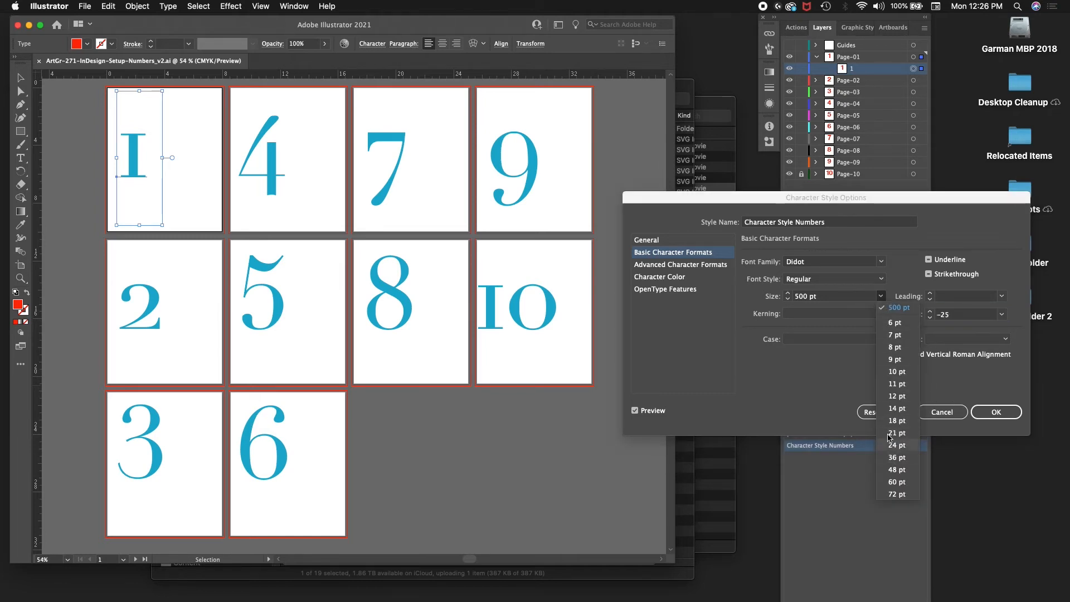
key(Escape)
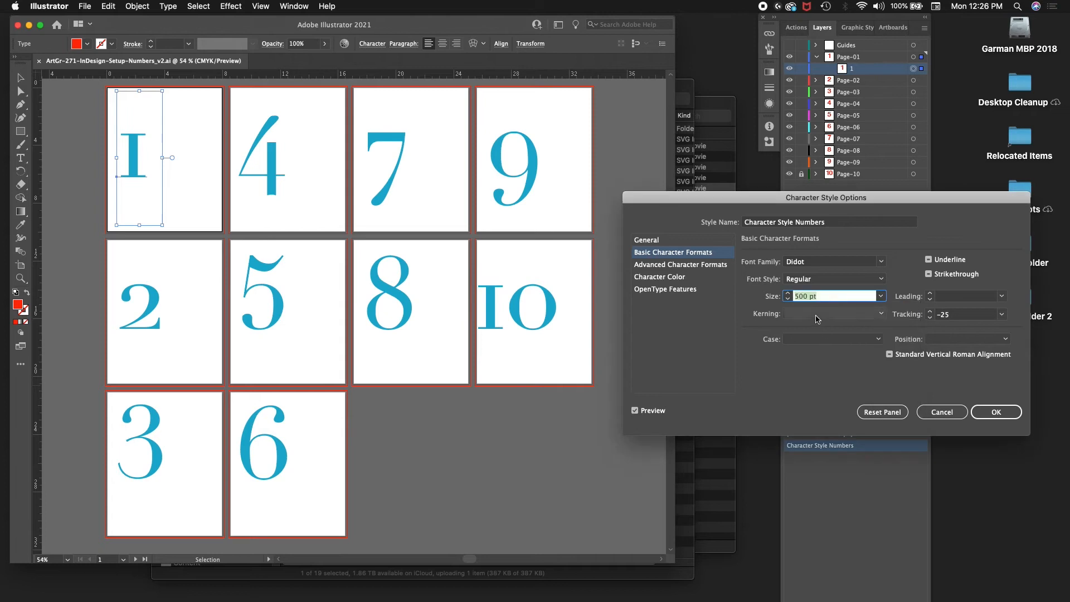
click(791, 297)
text(6)
key(Return)
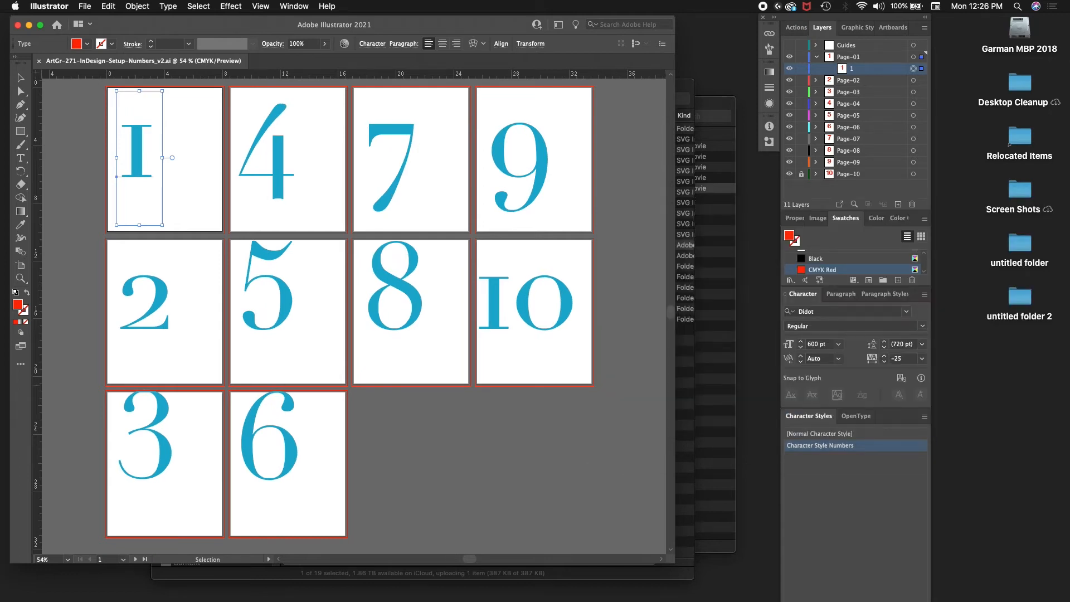
Override the font size of the number 1 on the first artboard with 300 pt and deselect it.
click(809, 344)
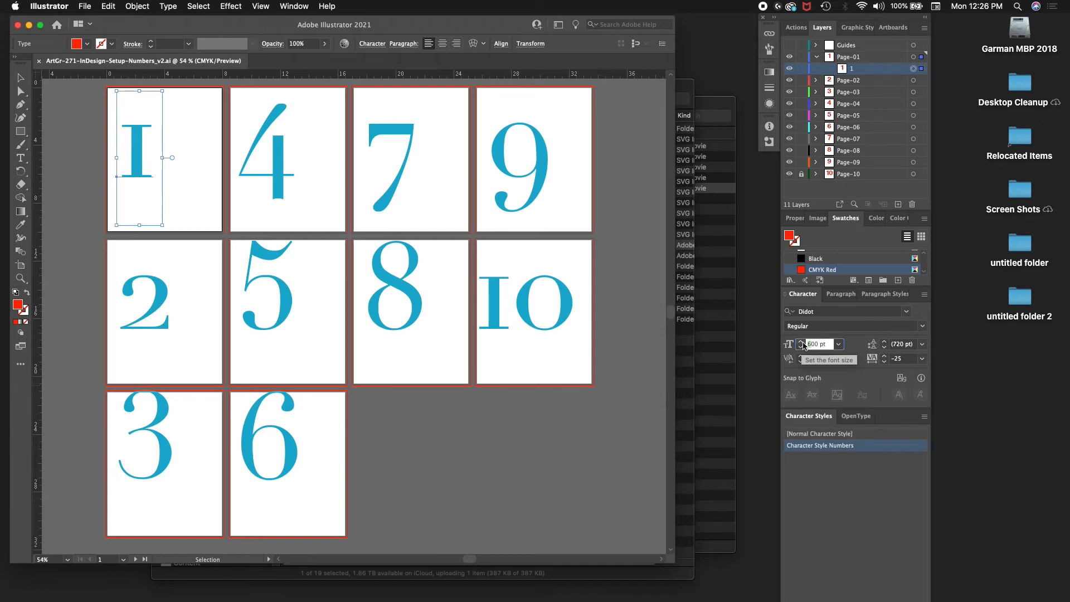
key(Delete)
text(3)
key(Tab)
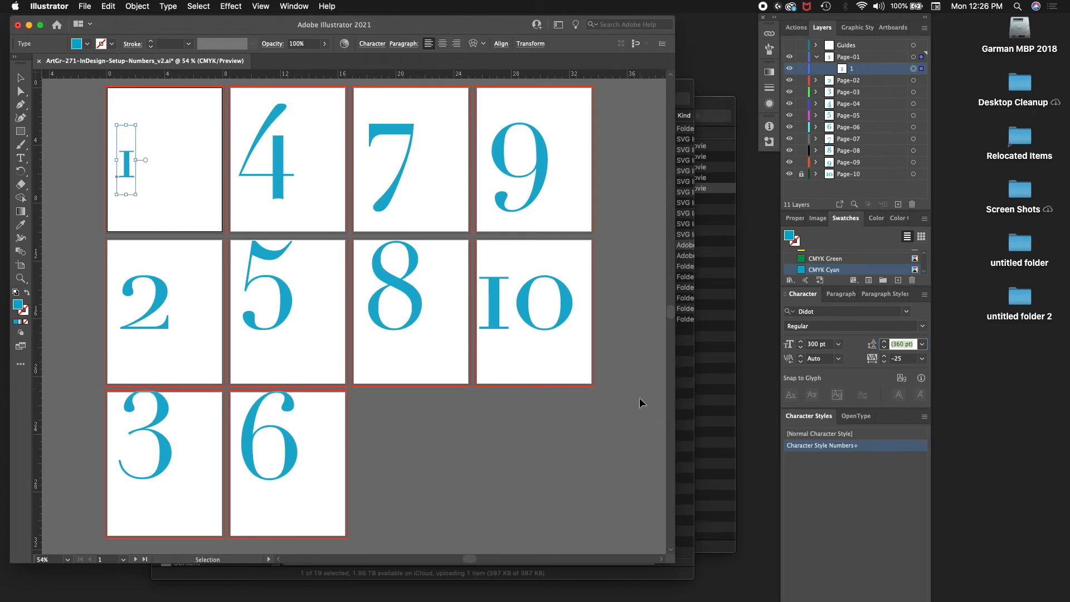
click(607, 428)
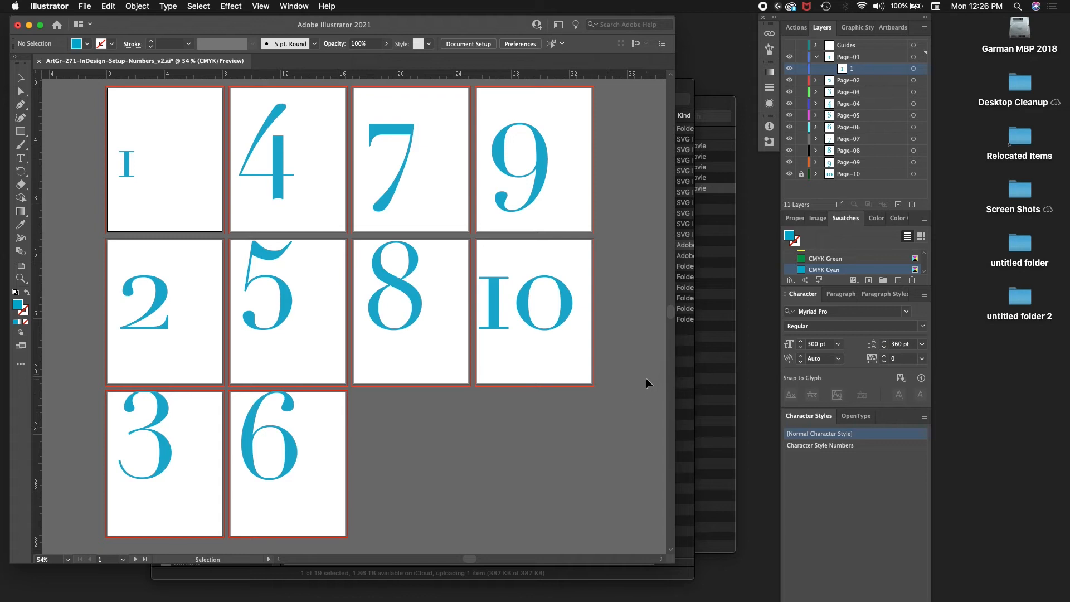
Undo the font size override on the number 1 and activate the Selection tool.
key(super+z)
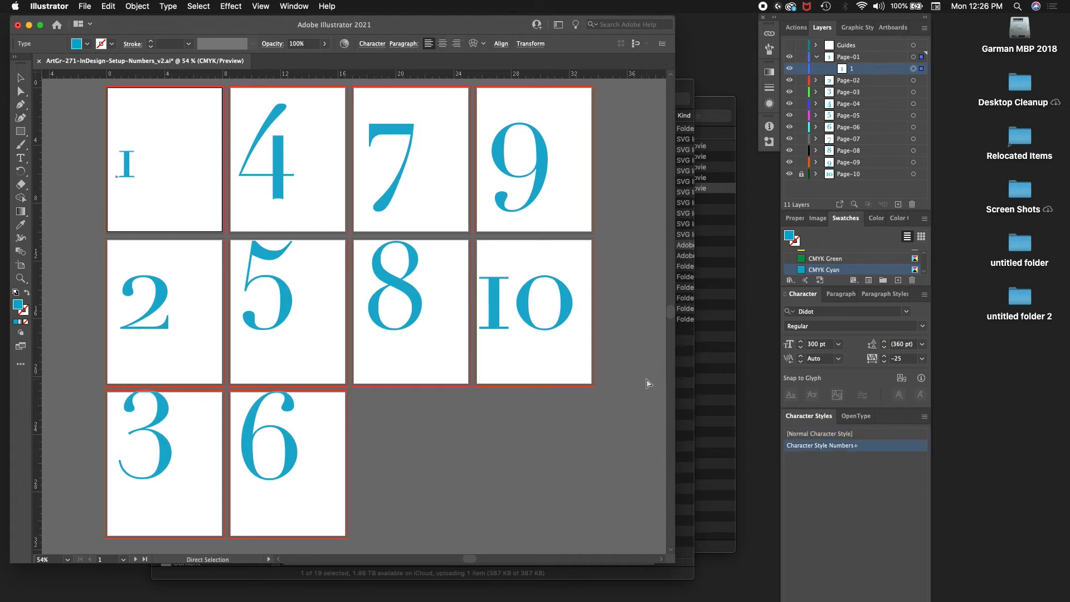
key(super+z)
key(v)
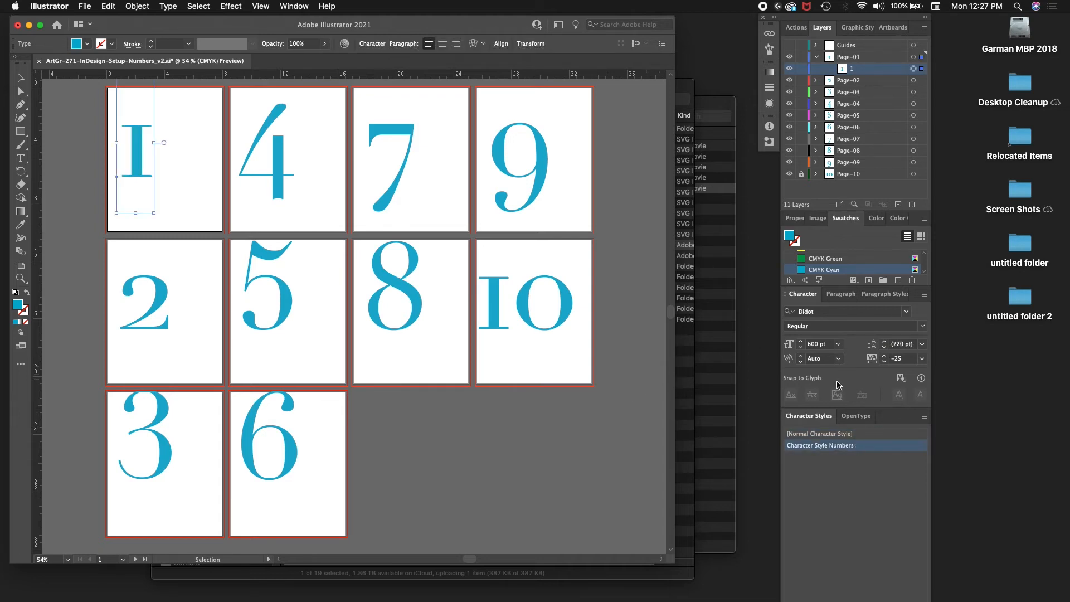
Edit the Character Style Numbers options to set the font size to 300 pt and apply the change to all numbers.
click(833, 434)
click(832, 445)
click(924, 416)
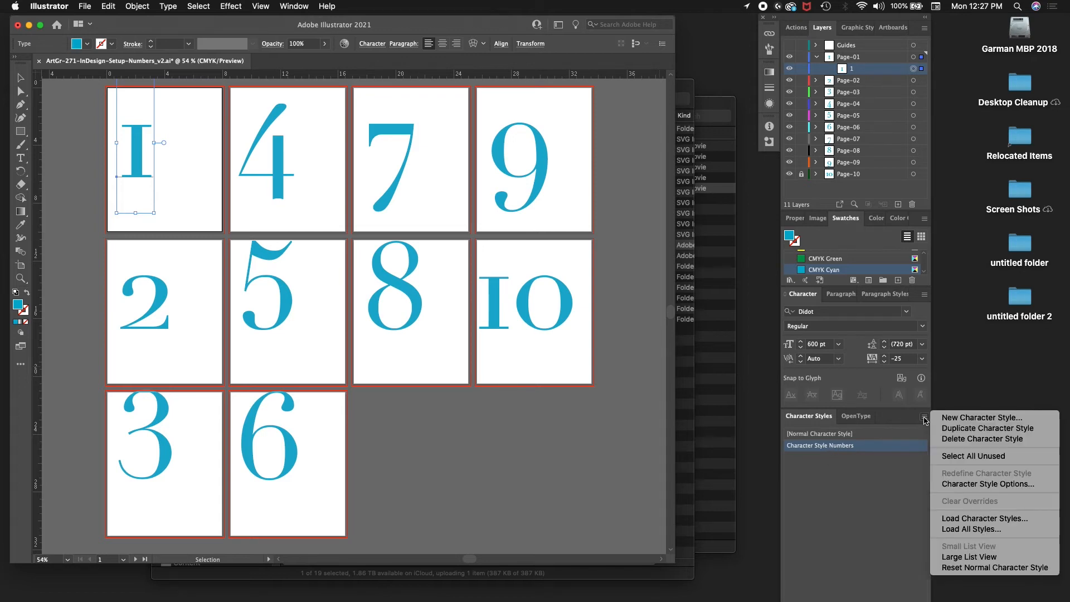
click(970, 485)
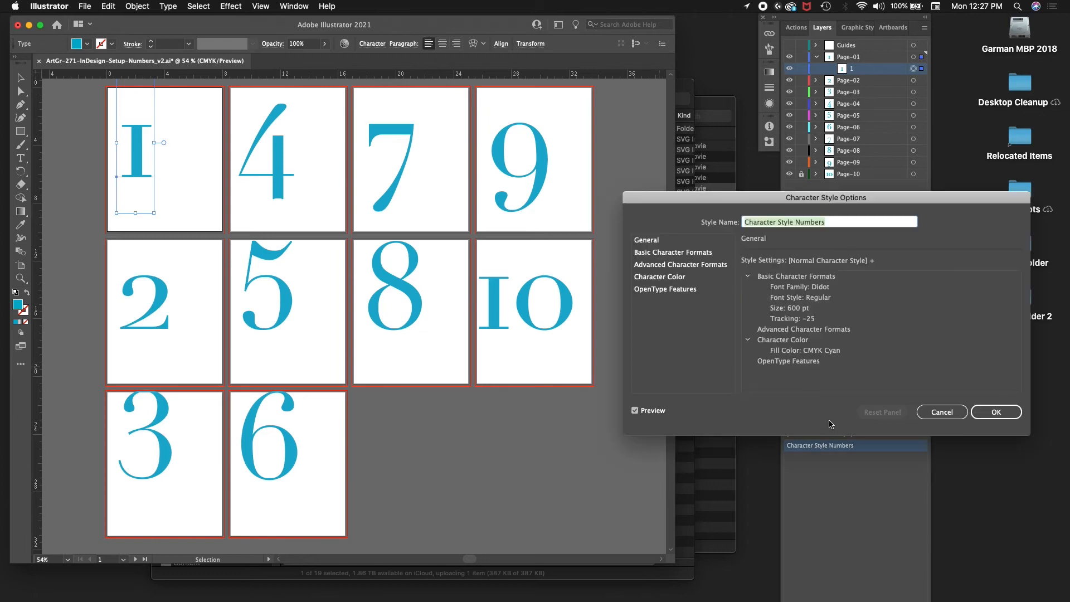
click(717, 266)
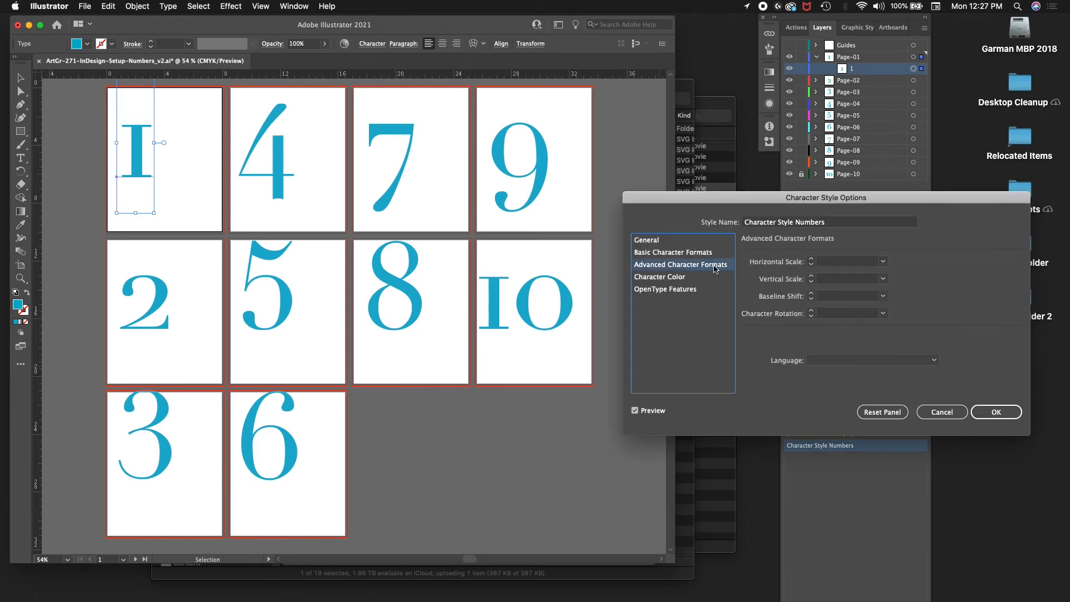
click(705, 258)
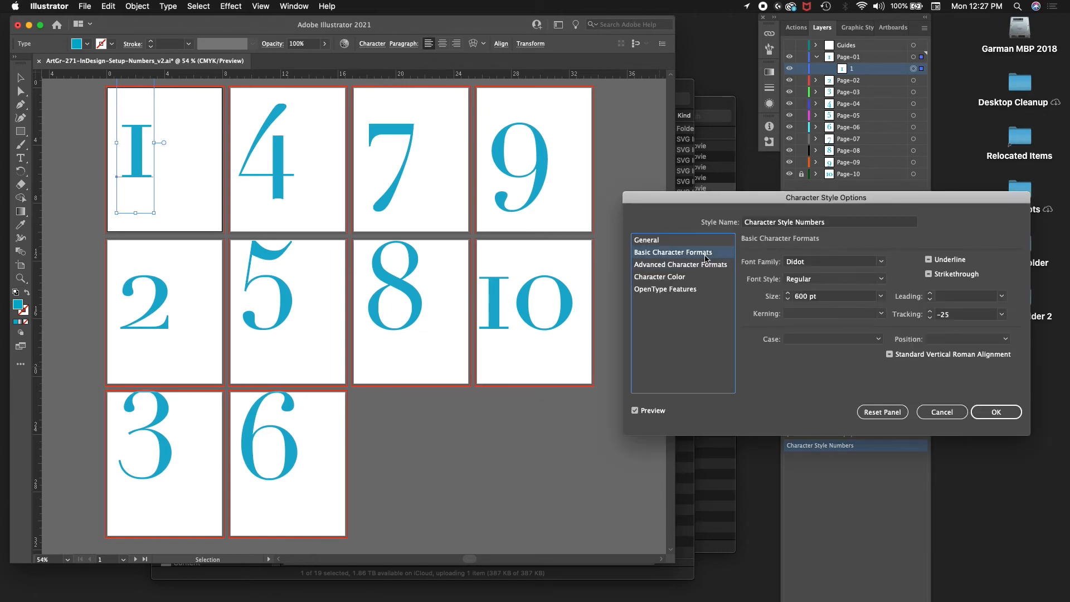
click(793, 299)
text(3)
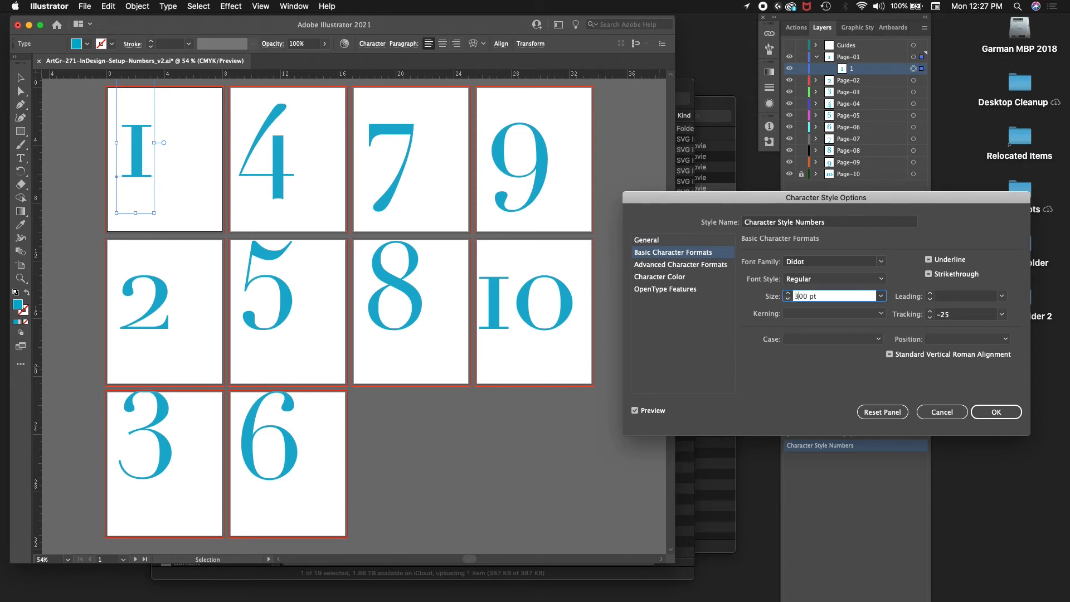
key(Tab)
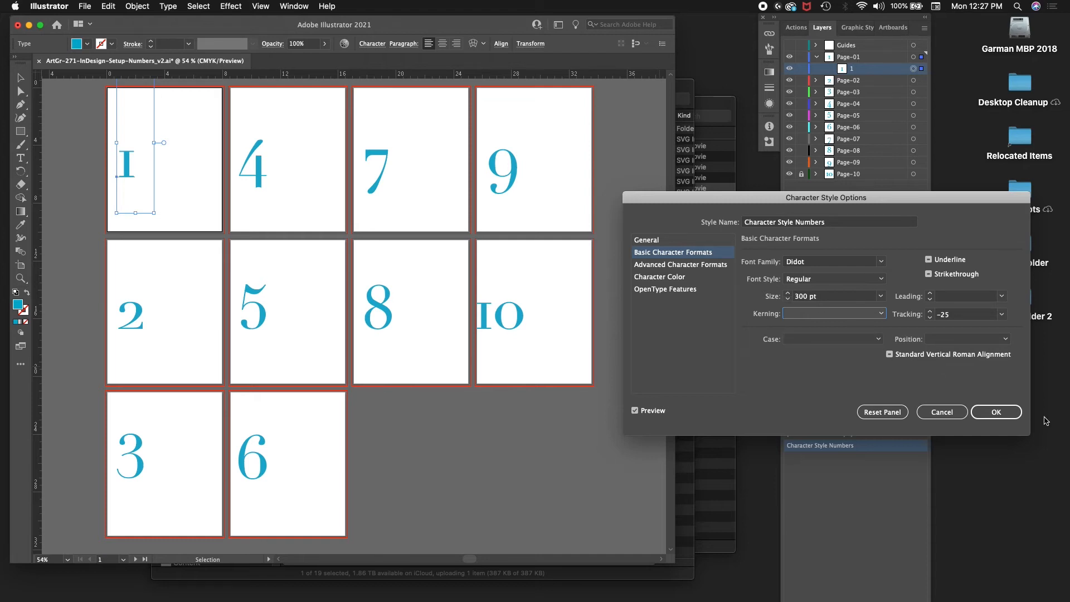
click(997, 413)
click(992, 417)
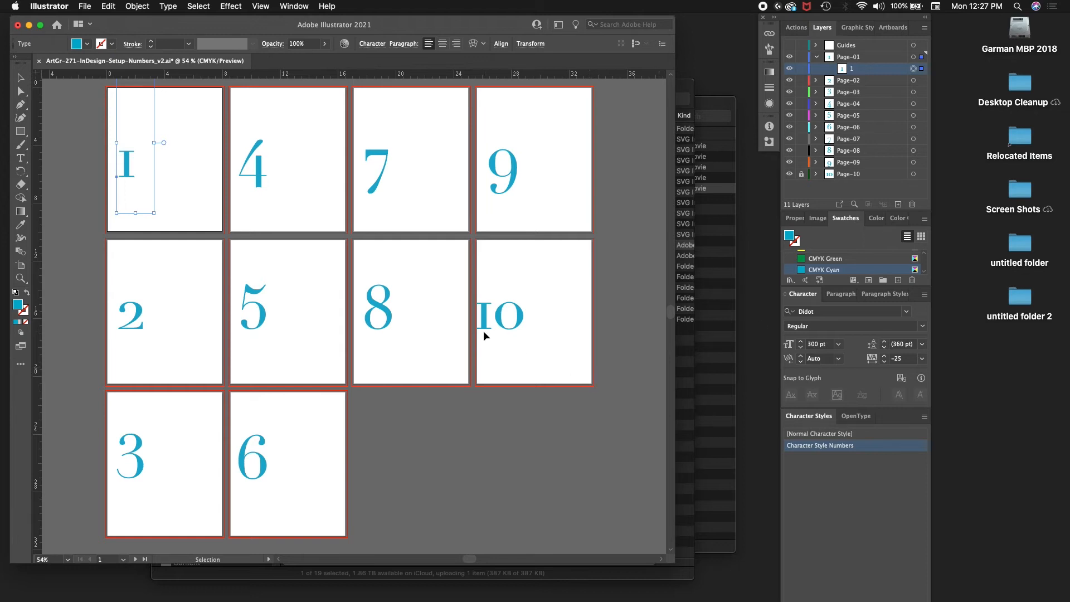
Expand the Page-10 layer and unlock its number 10 text object.
click(497, 341)
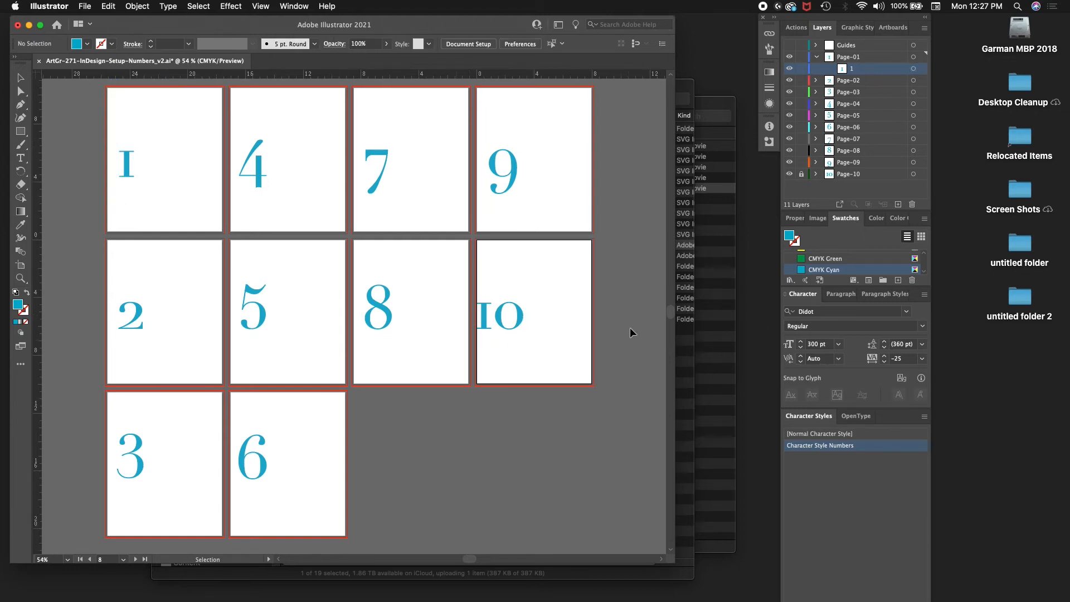
click(21, 78)
click(816, 58)
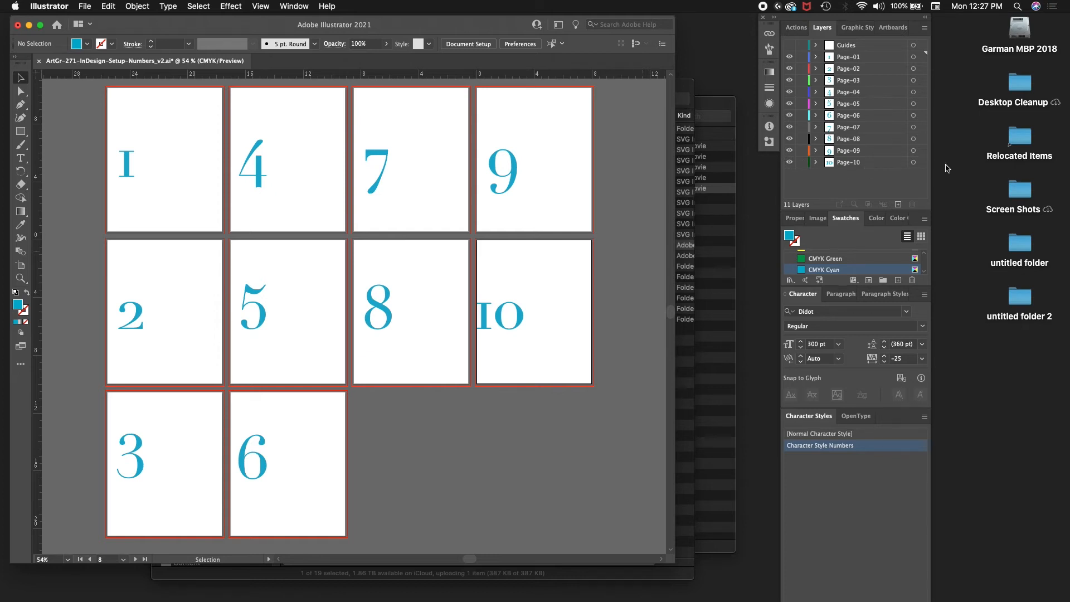
click(816, 163)
click(887, 163)
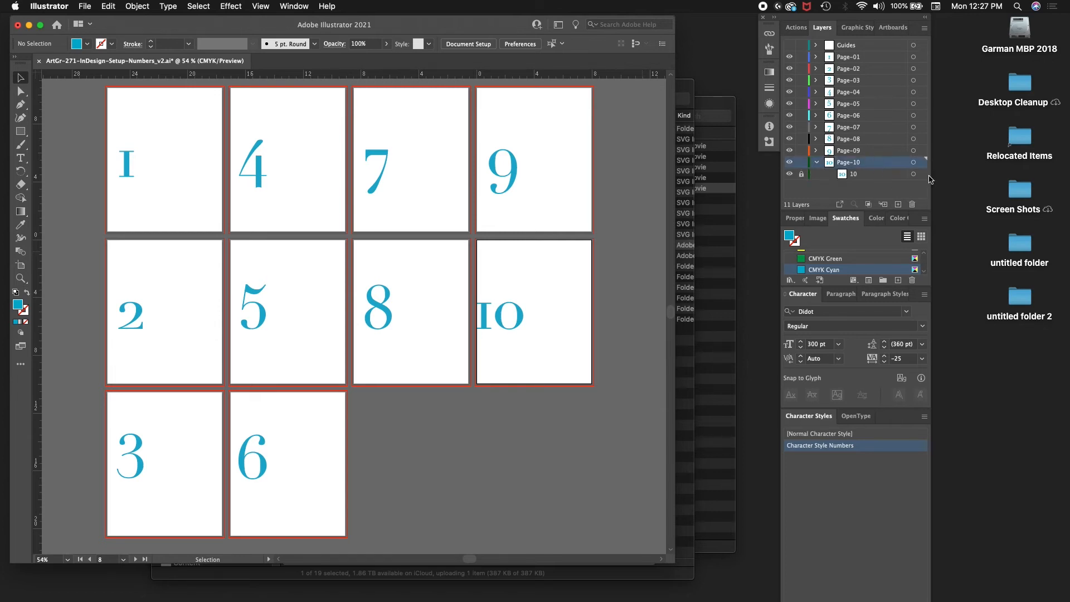
click(801, 174)
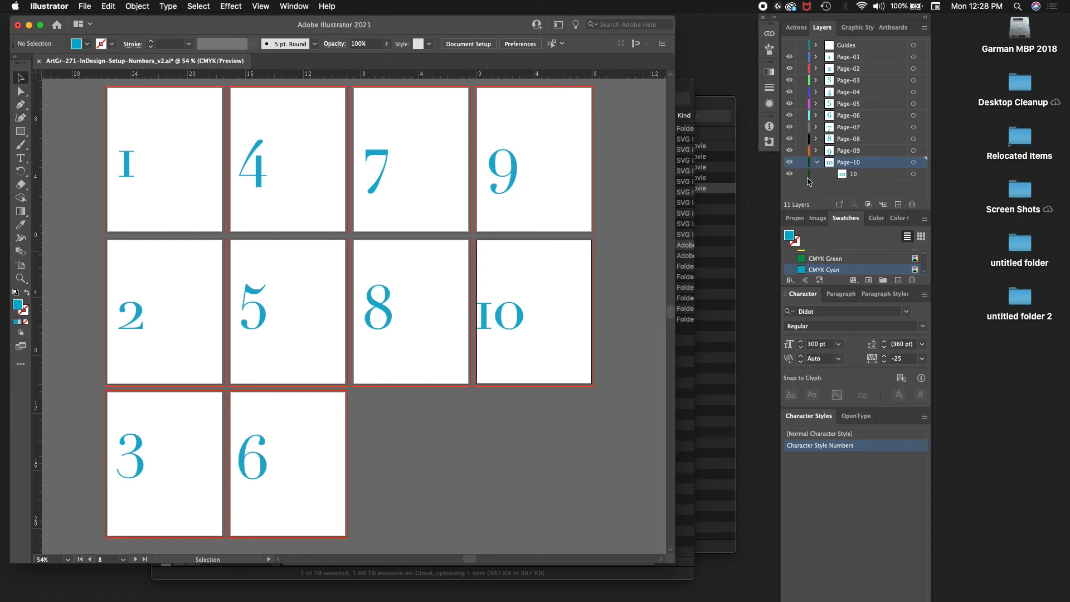
Select the number 10 and nudge it right, fully inside its artboard and in line with the 9 above.
click(922, 174)
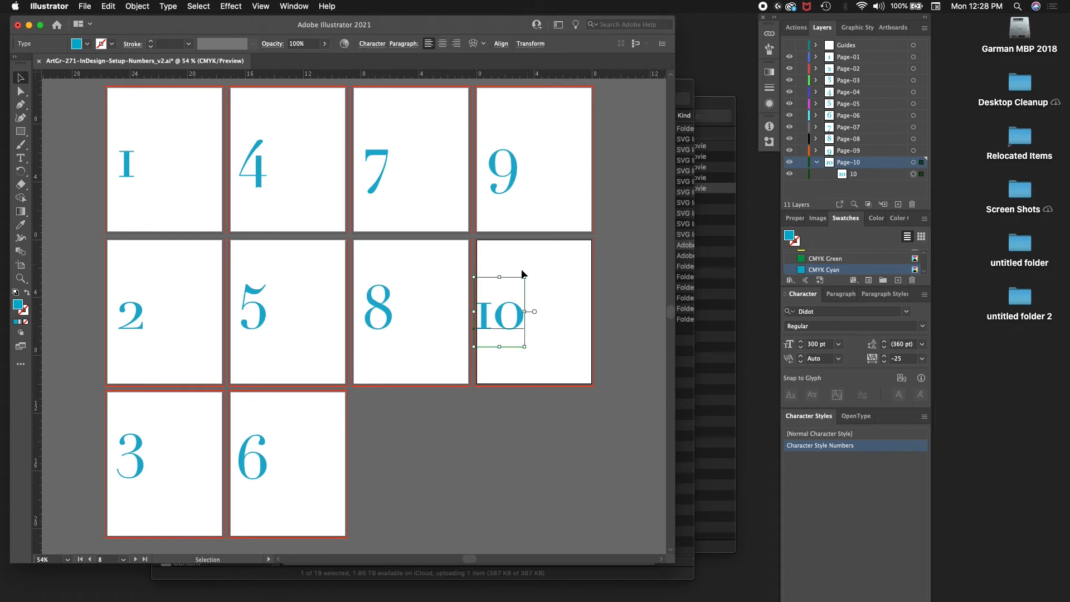
key(shift+Right)
key(shift+Right)
key(shift+Right)
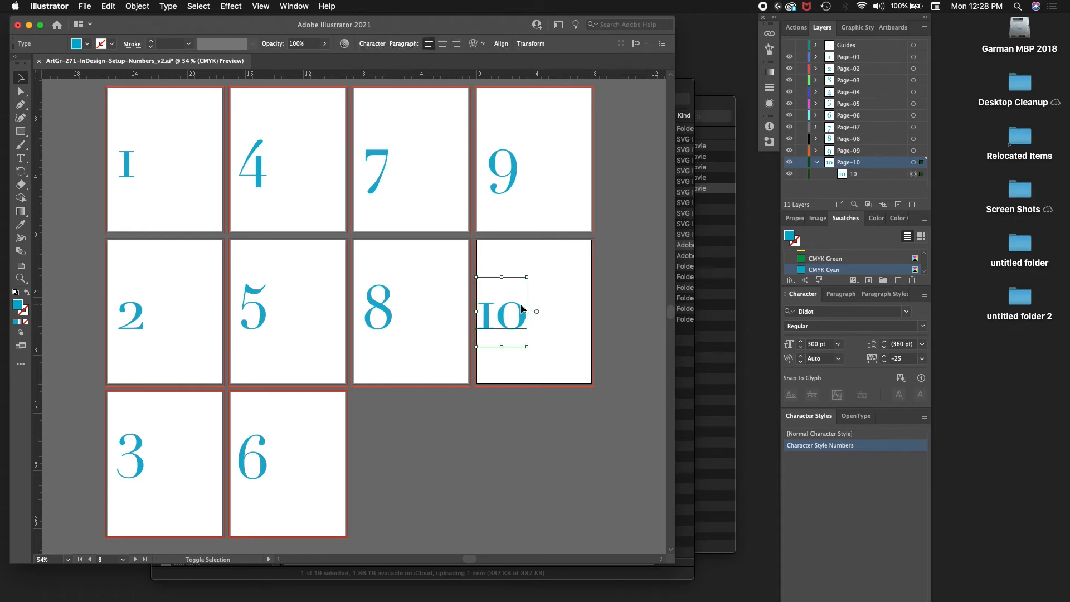
key(shift+Right)
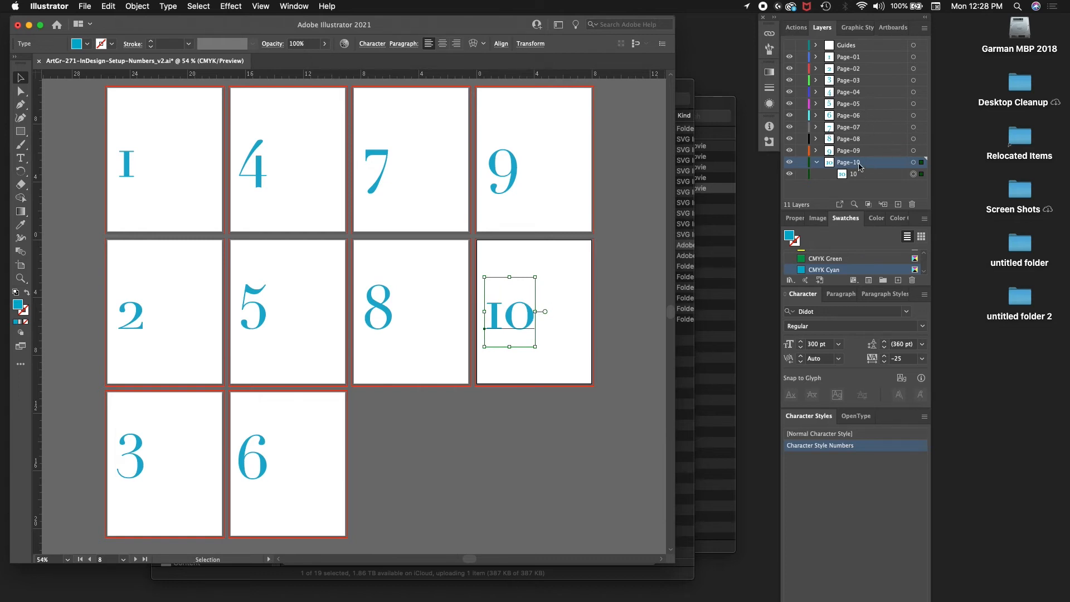
Select the numbers on all ten page layers, move them together to the artboards' upper-left area, then deselect them and collapse the Page-10 layer.
click(922, 57)
shift+click(923, 69)
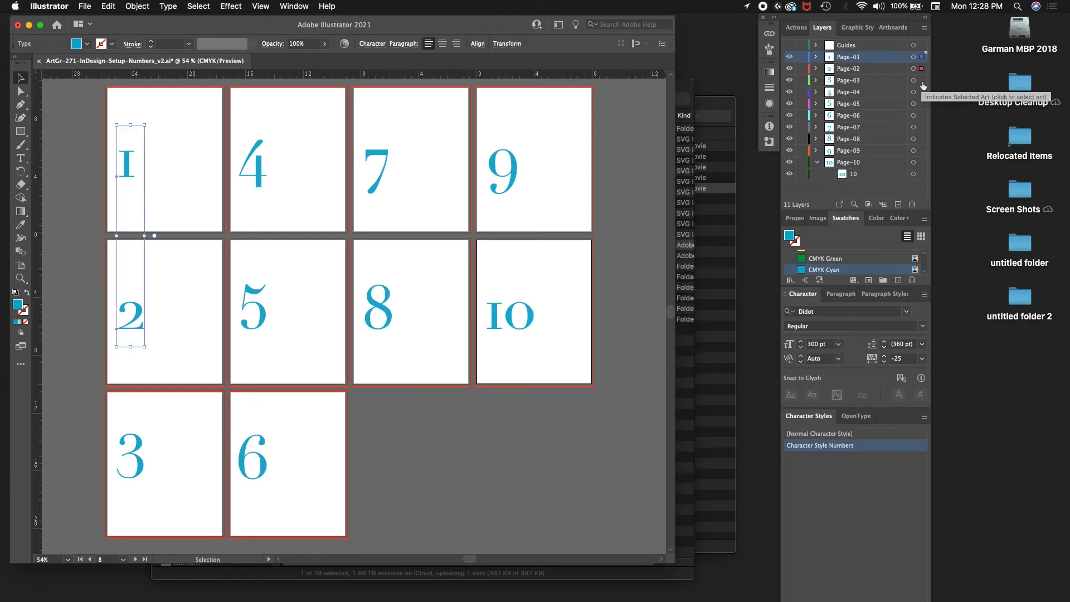
shift+click(922, 80)
shift+click(922, 92)
shift+click(921, 104)
shift+click(922, 115)
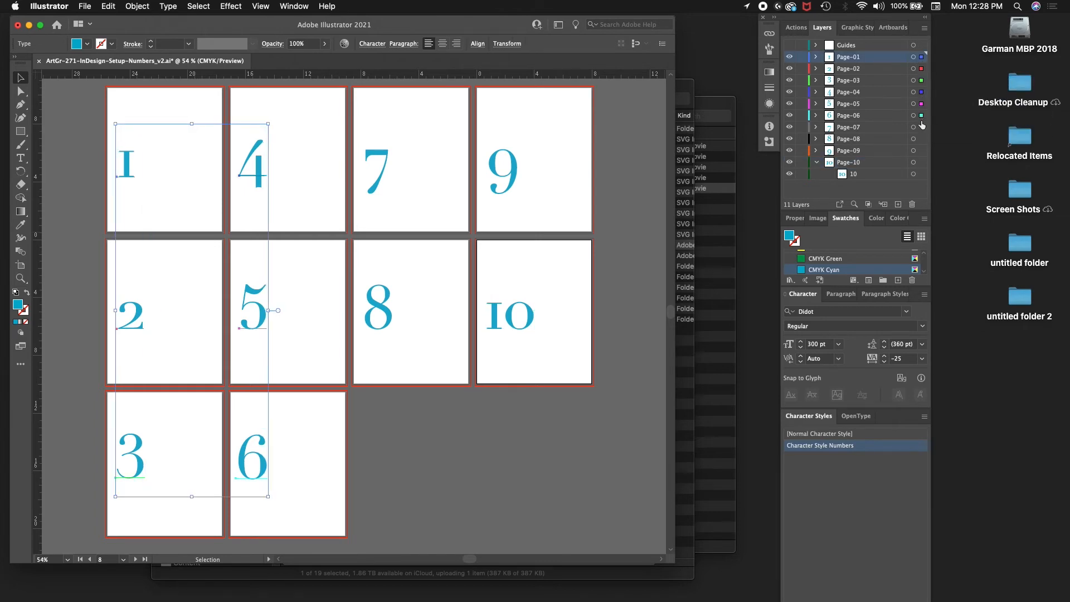
shift+click(922, 127)
shift+click(922, 139)
shift+click(922, 151)
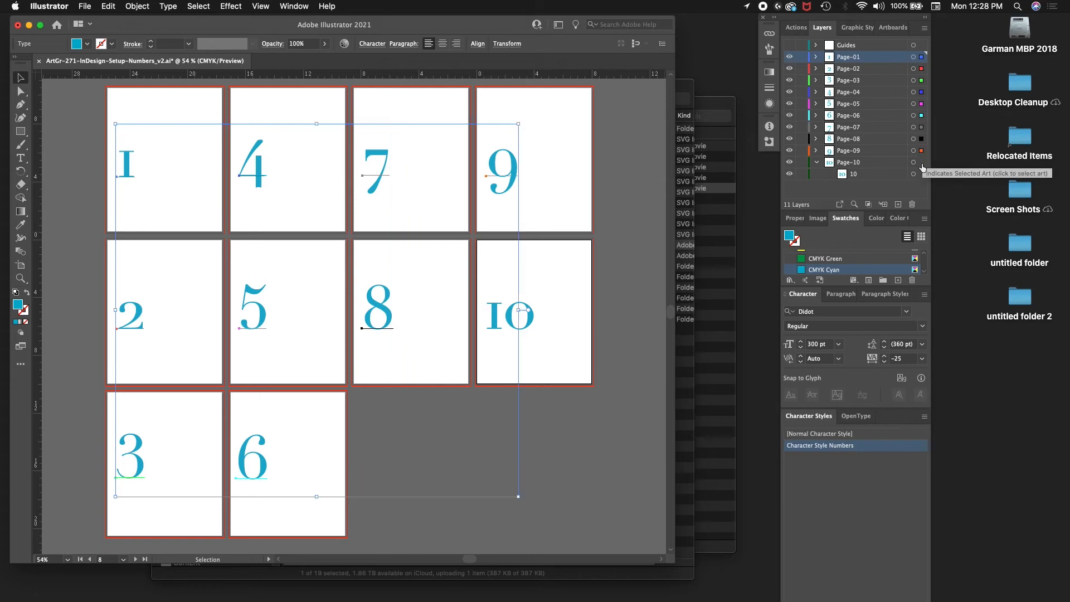
shift+click(921, 165)
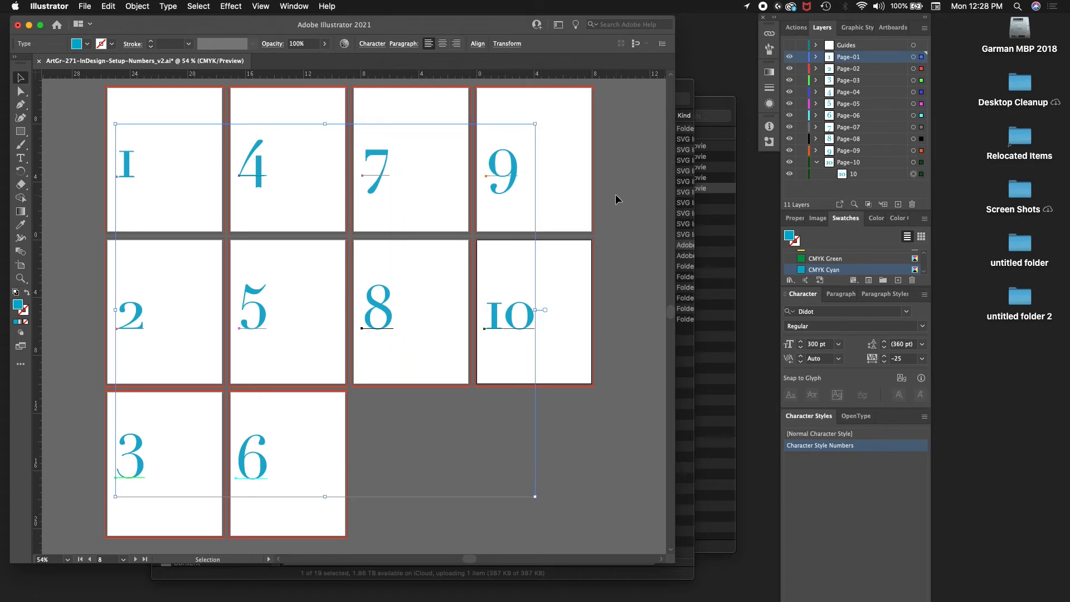
key(Up)
key(Up)
key(Up)
key(Up)
key(Up)
key(Up)
key(Up)
key(Up)
key(Up)
key(Up)
key(Up)
key(Up)
key(Up)
key(Up)
key(Up)
key(Up)
key(Up)
key(Up)
key(Up)
key(Up)
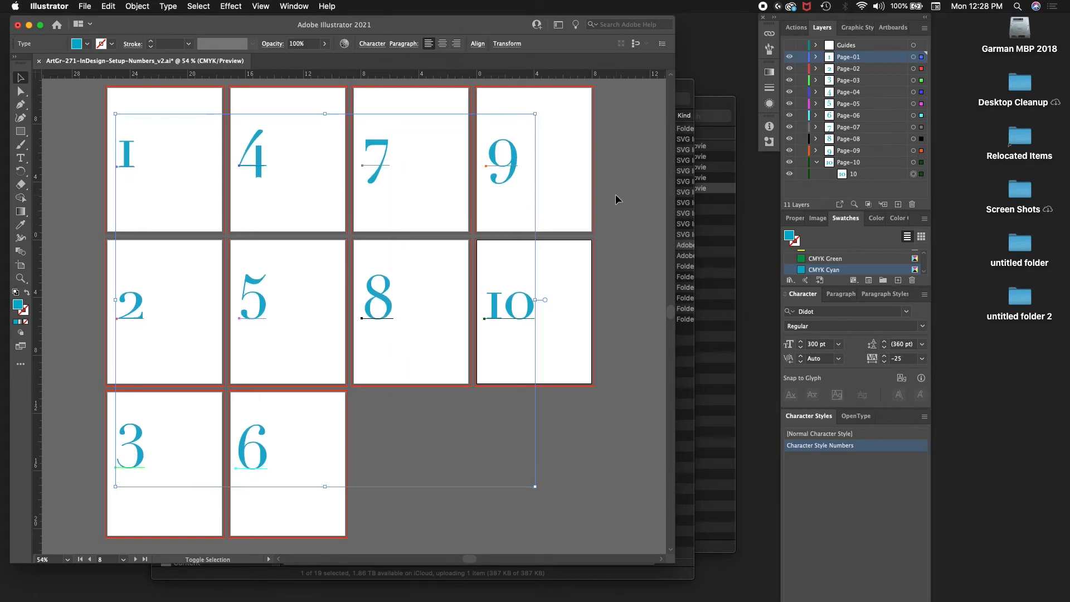
key(Up)
key(Up)
key(Up)
key(Up)
key(Up)
key(Up)
key(Up)
key(Up)
key(Up)
key(Up)
key(Up)
key(Up)
key(Up)
key(Up)
key(Up)
key(Up)
key(Up)
key(Up)
key(Up)
key(Up)
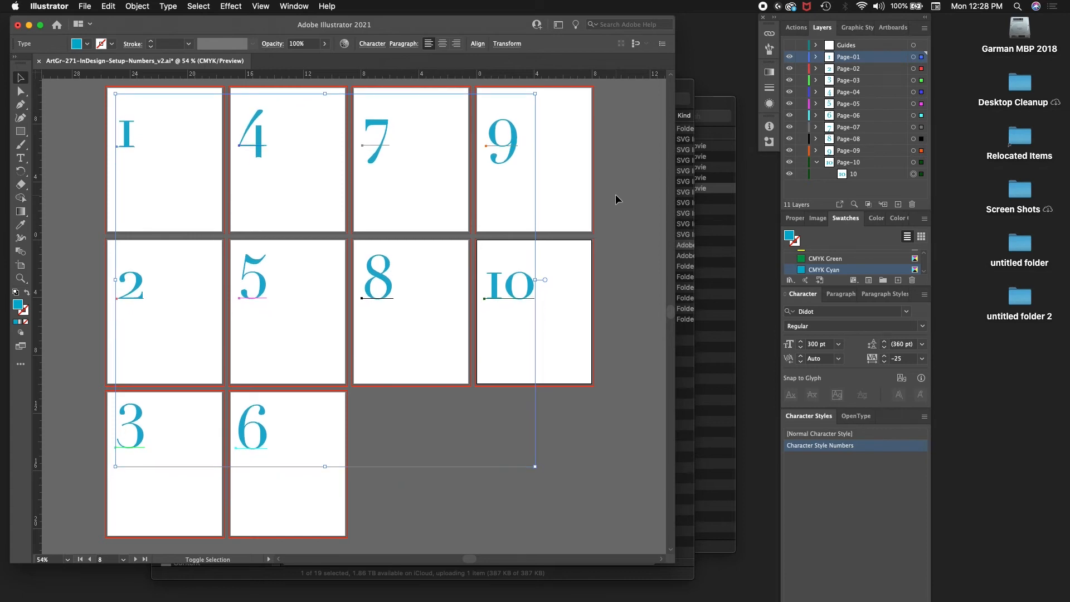
key(Right)
key(Right)
key(Right)
key(Down)
key(Down)
key(Down)
key(Down)
key(Down)
key(Down)
key(Down)
key(Down)
key(Down)
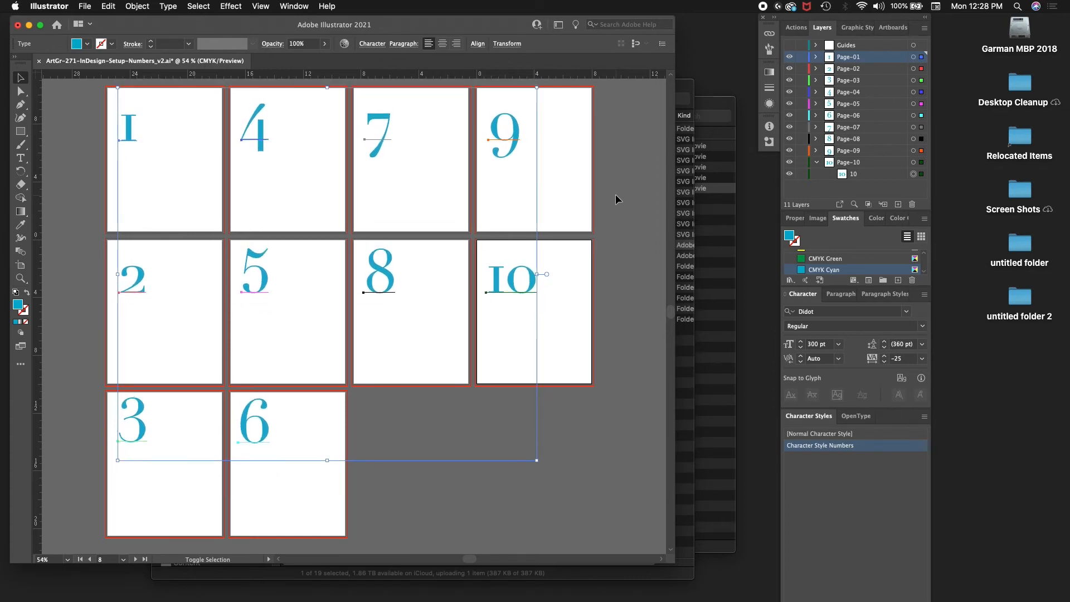
key(Down)
key(Down)
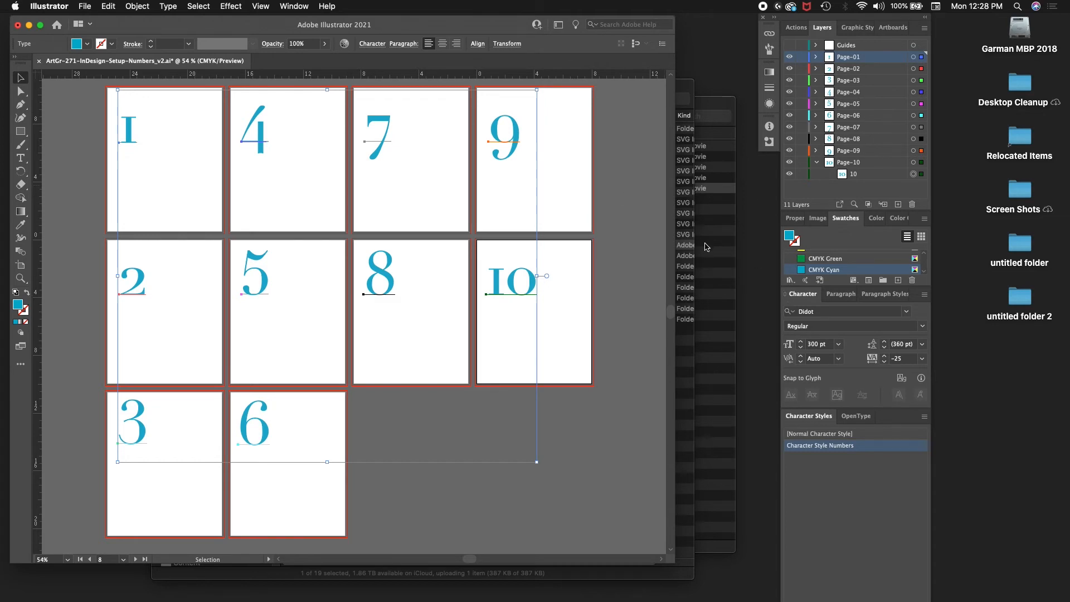
click(626, 243)
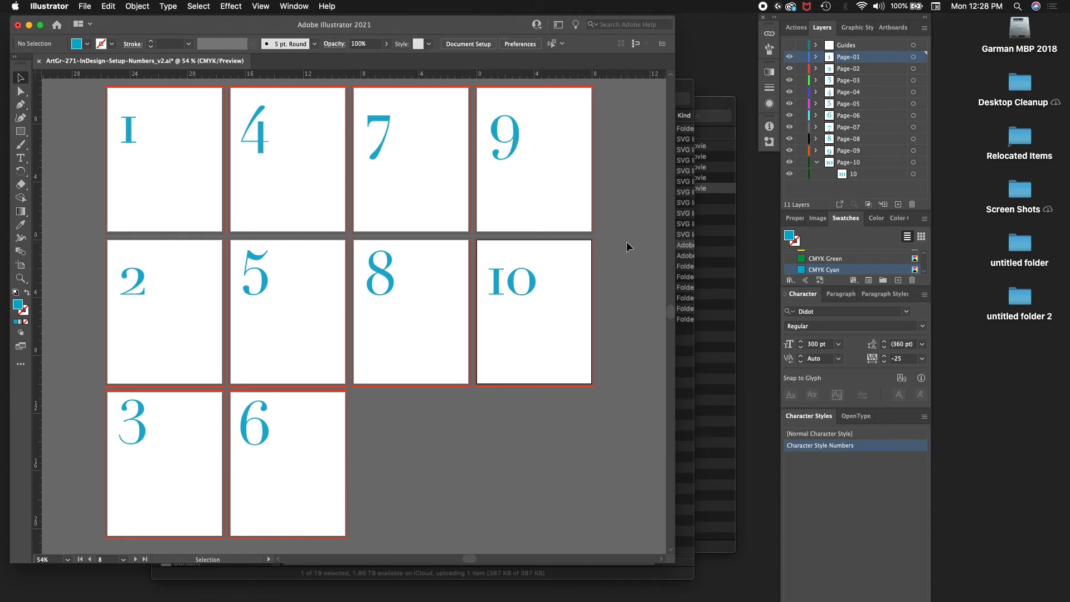
click(816, 163)
Save the document under the new name ArtGr-271-InDesign-Setup-Numbers_v3.ai with the Illustrator 2020 options.
click(84, 6)
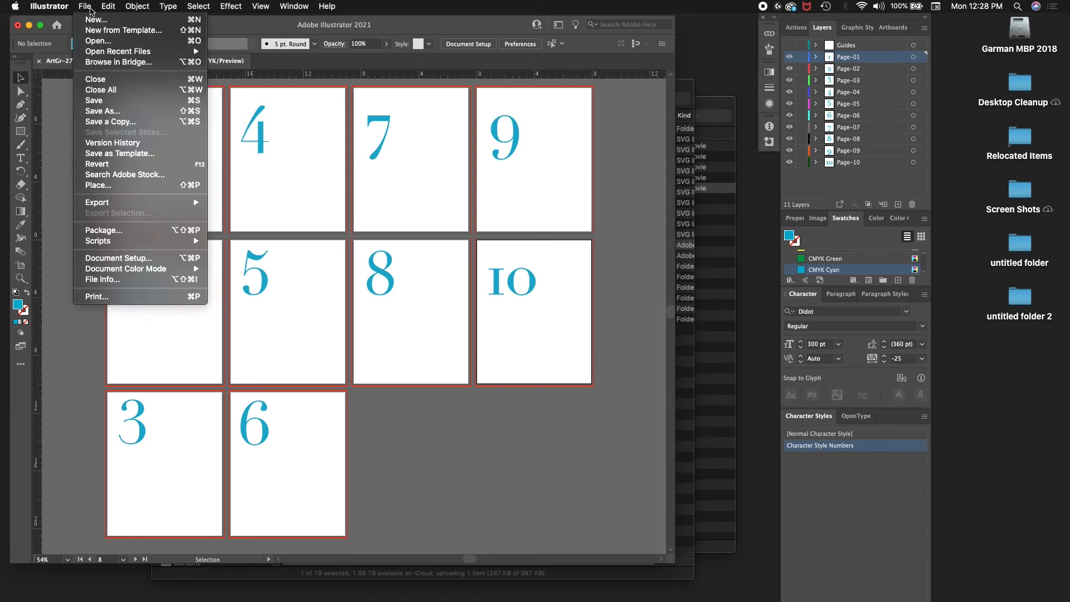
click(96, 112)
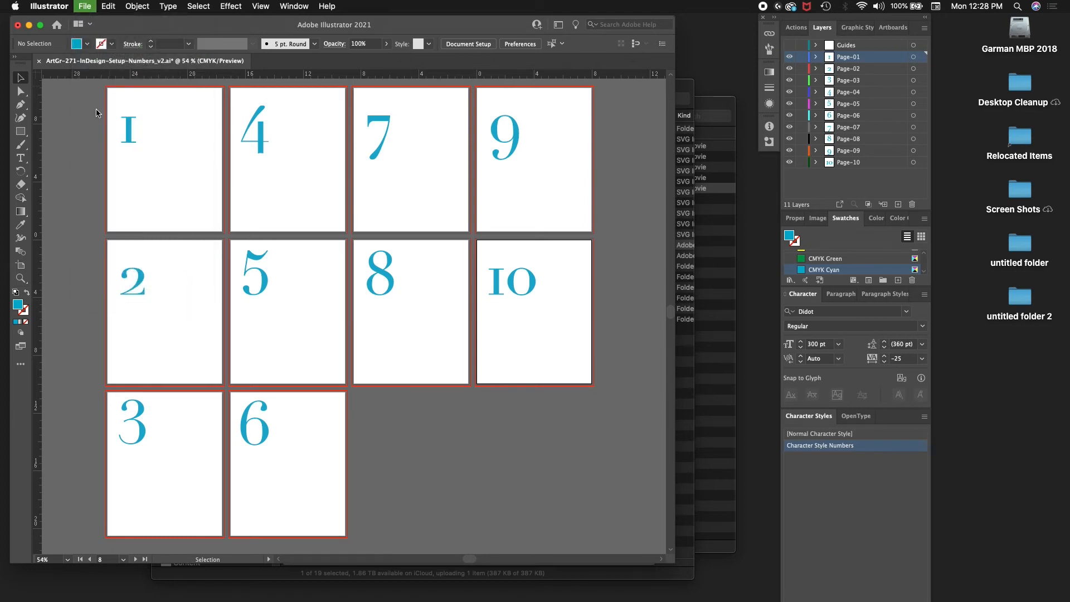
key(Right)
key(Left)
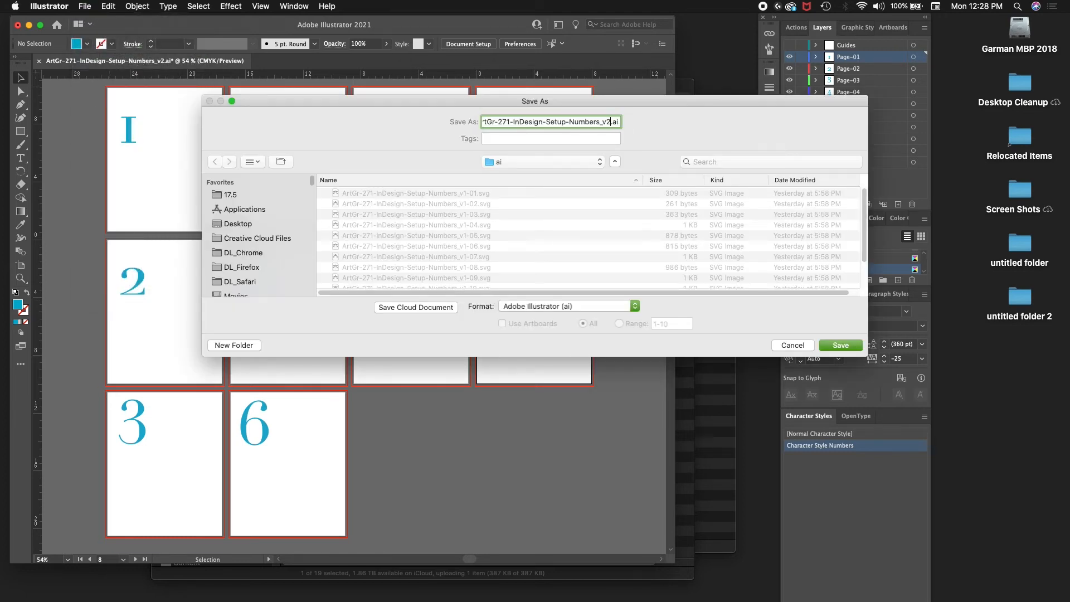
key(BackSpace)
text(3)
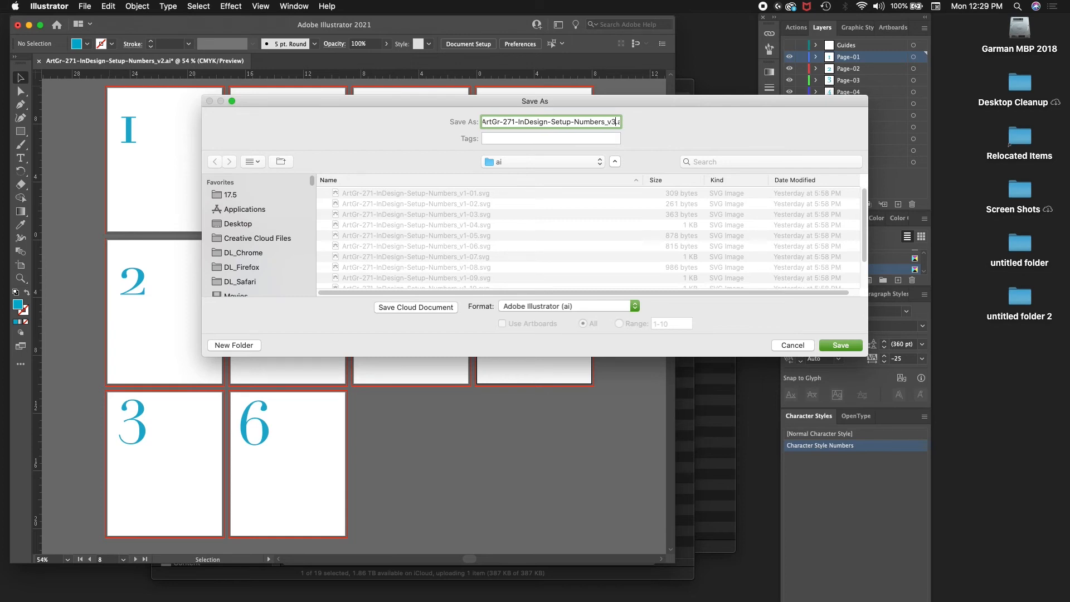
key(Return)
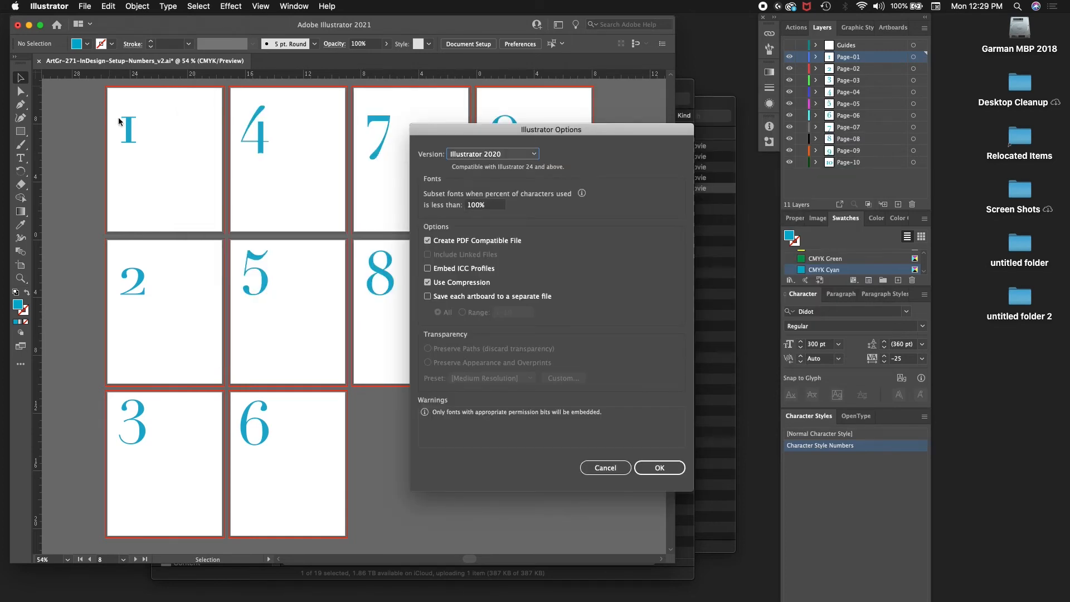
click(659, 468)
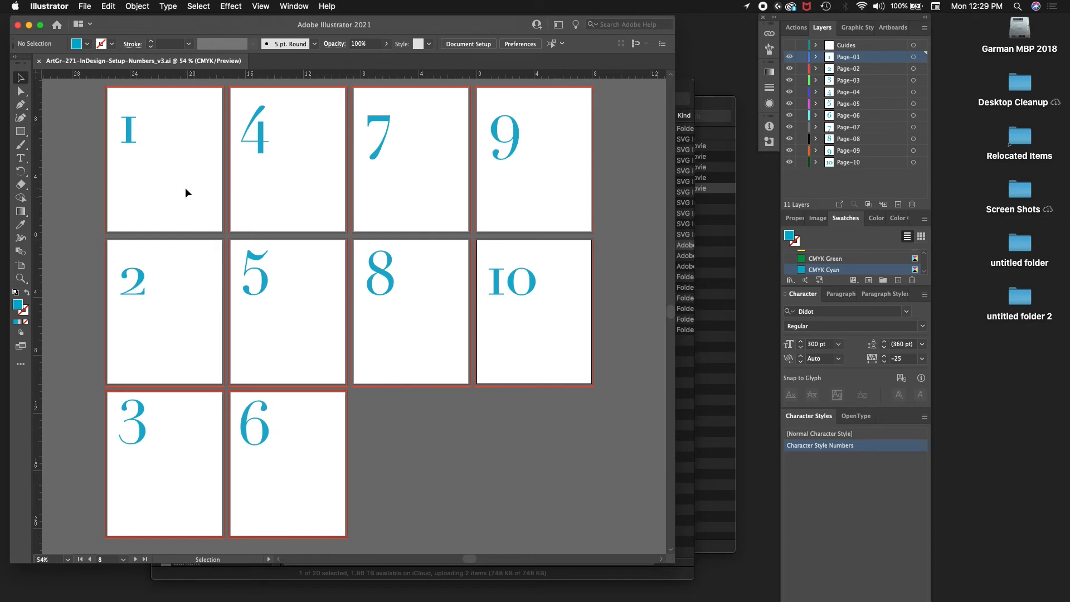
Export the document in SVG (svg) format to the ai folder, using all artboards.
click(81, 6)
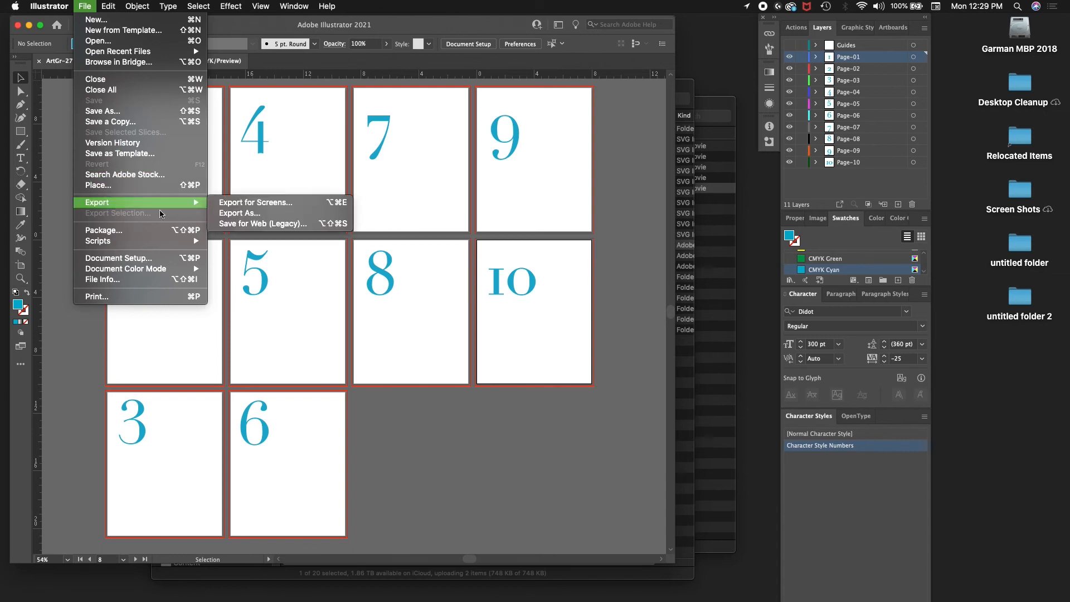
click(238, 213)
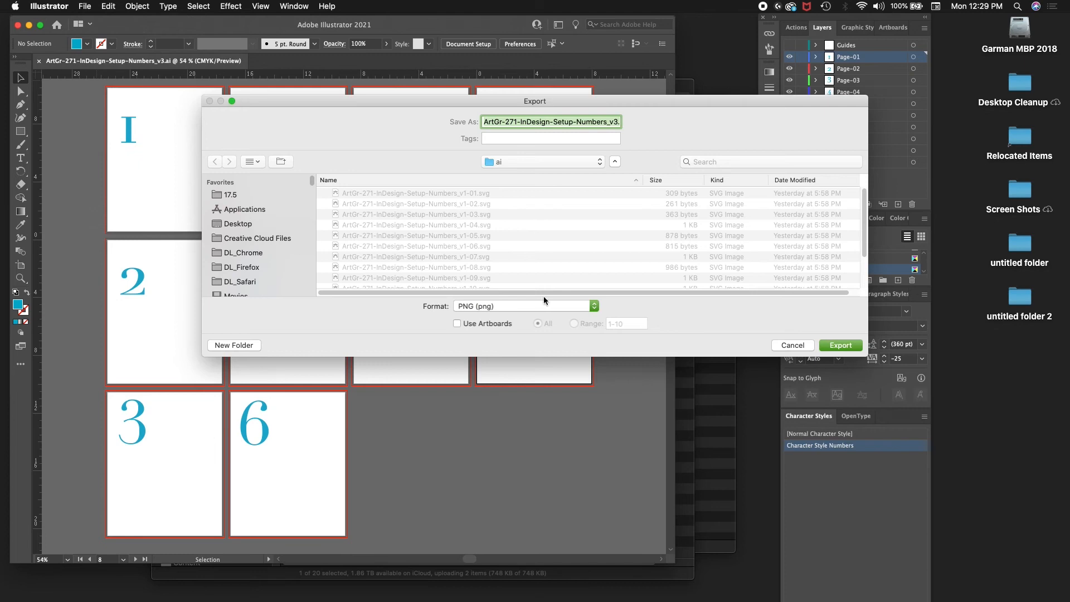
click(518, 308)
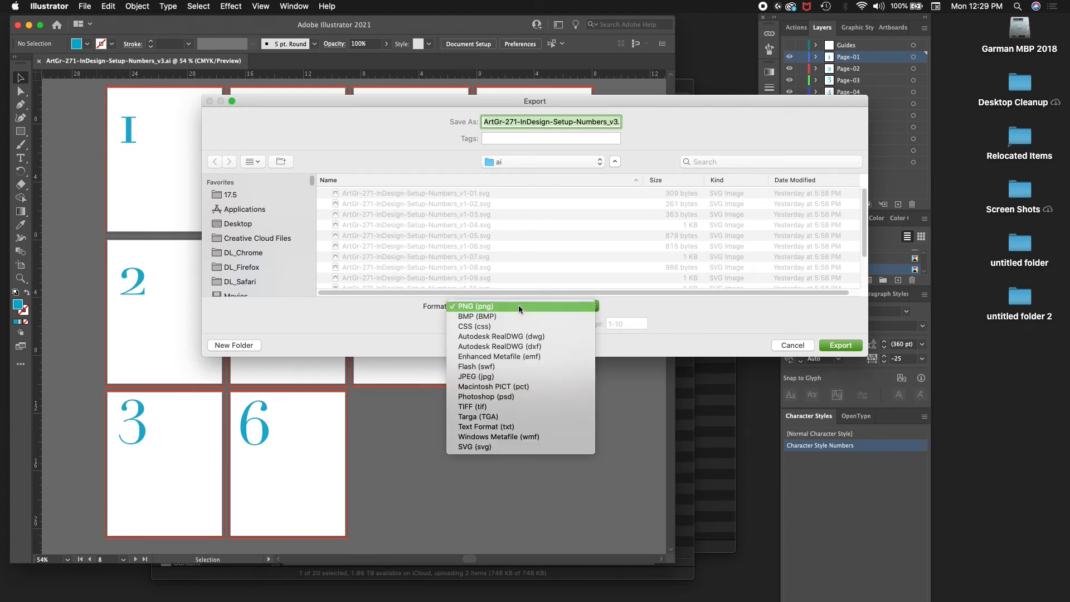
click(513, 449)
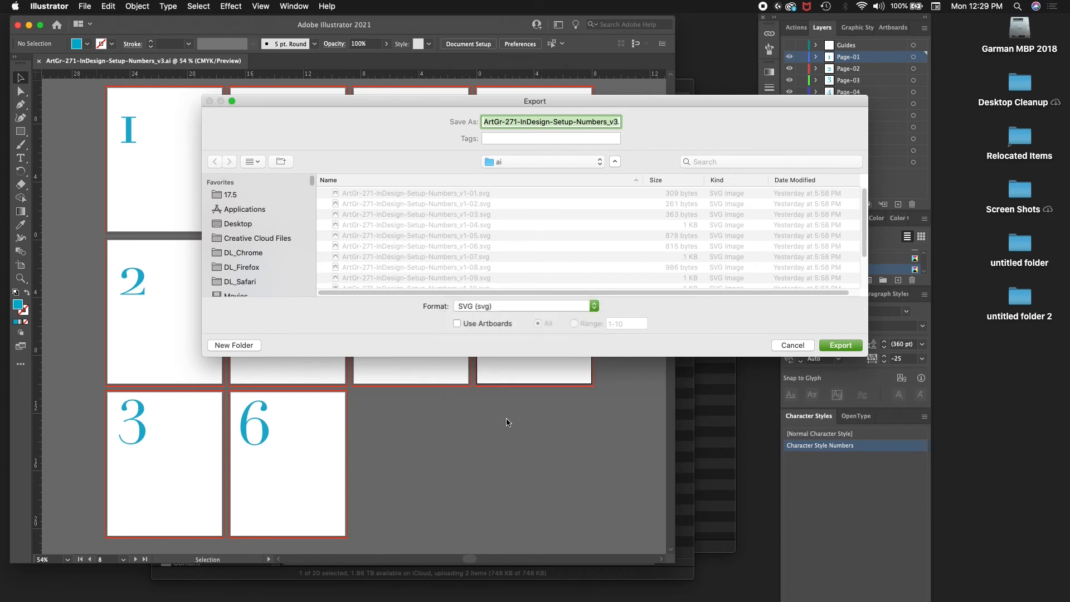
click(458, 321)
click(850, 346)
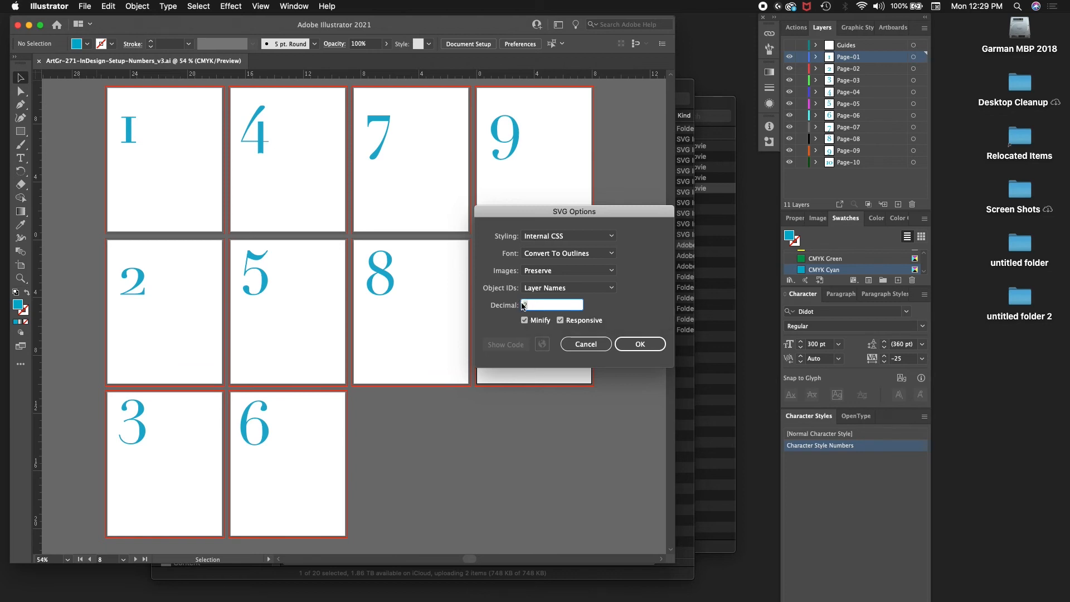
Set the SVG decimal precision to 4 and complete the export.
text(4)
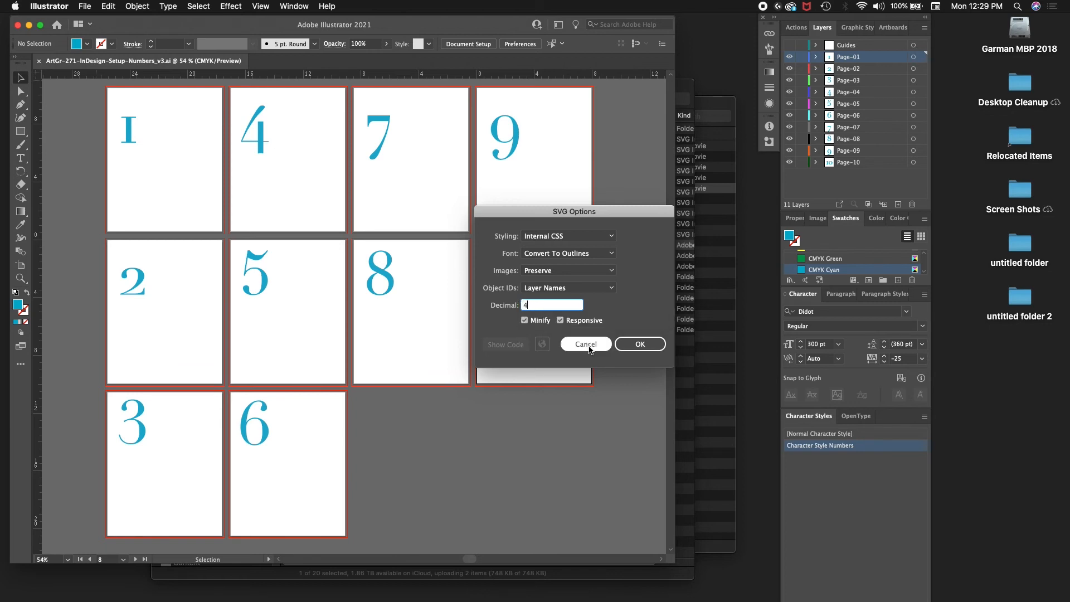
key(Tab)
click(654, 350)
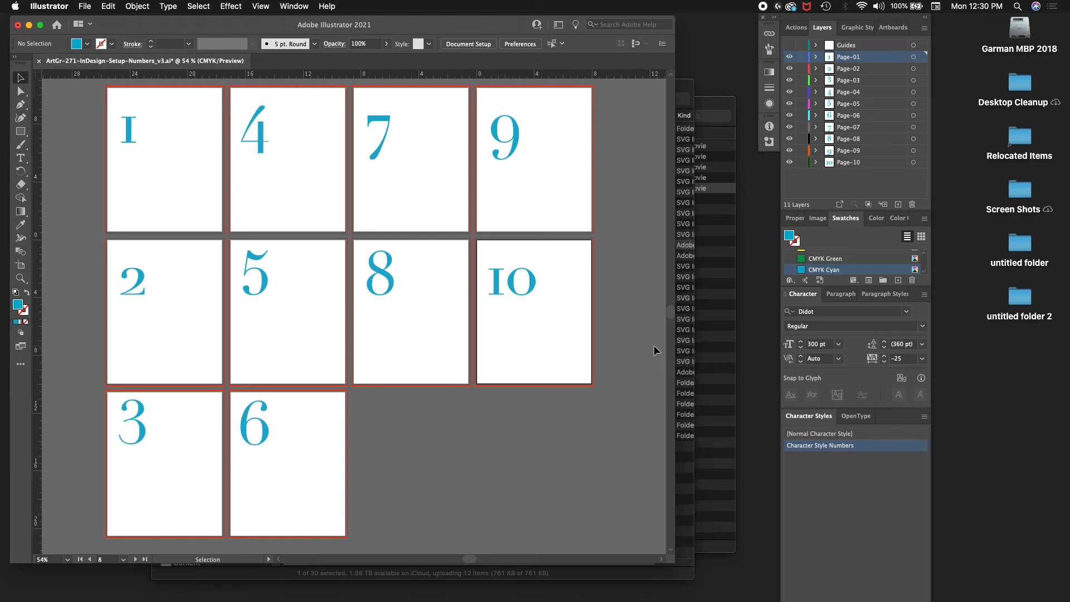
Switch to Finder, widen the window and preview the first exported v3 SVG files.
click(688, 479)
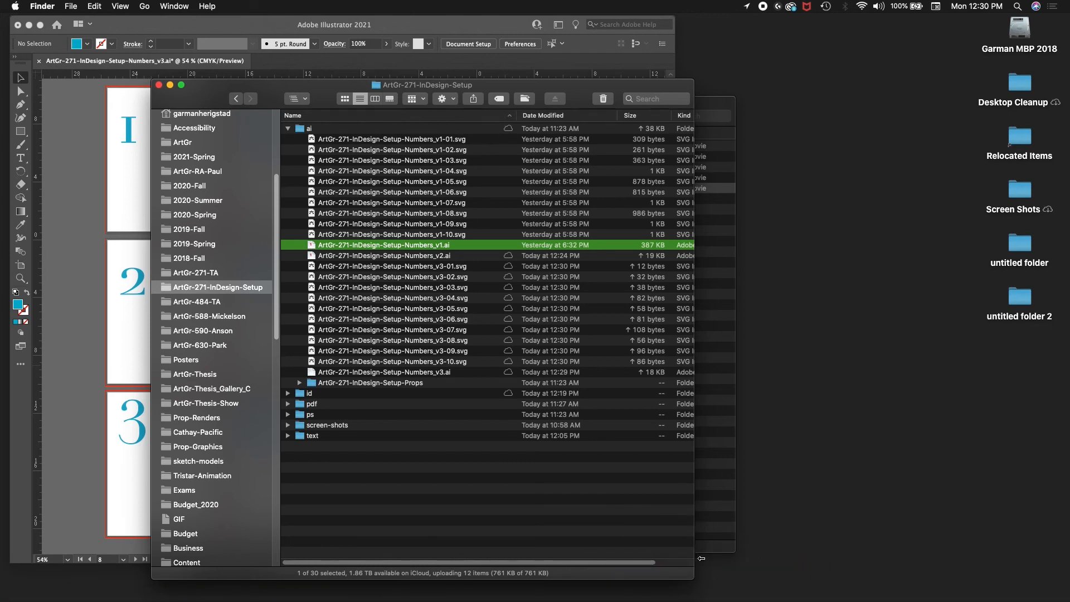
drag(701, 558, 926, 553)
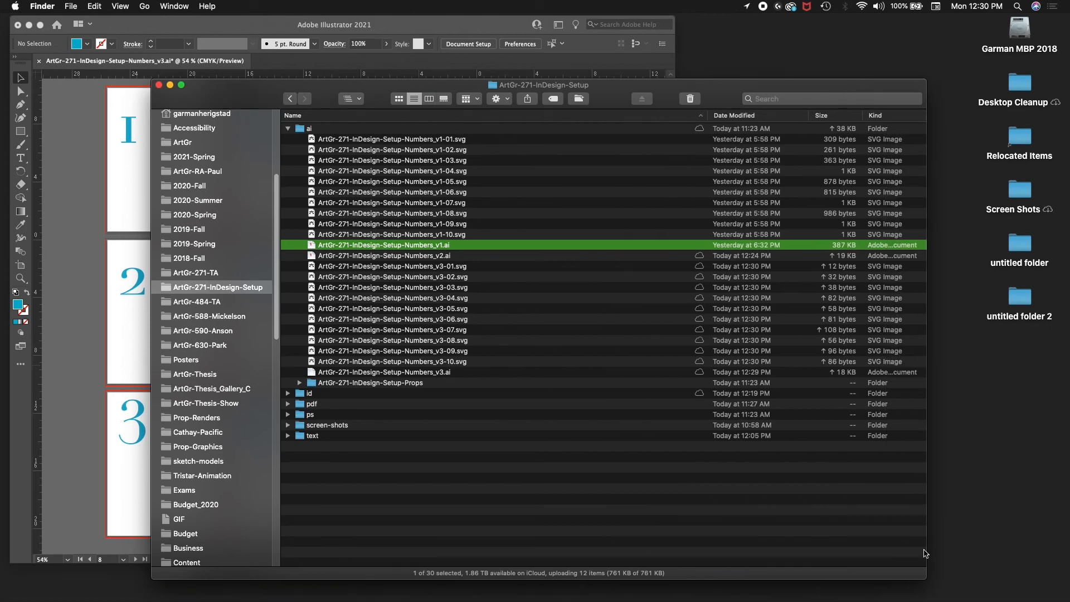
click(435, 270)
key(space)
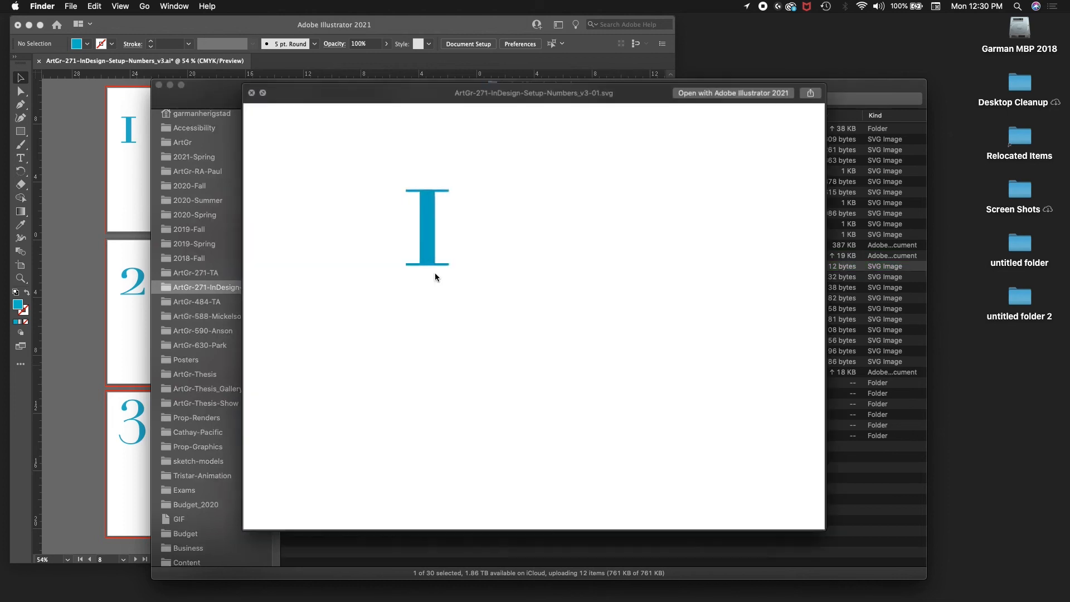
key(Down)
key(Down)
key(space)
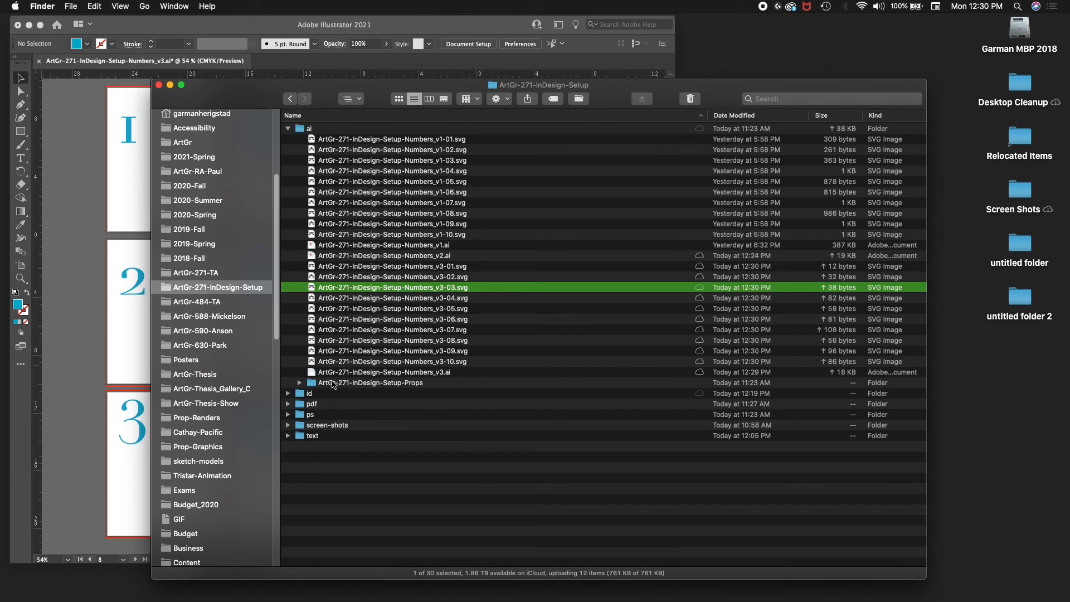
click(461, 267)
key(space)
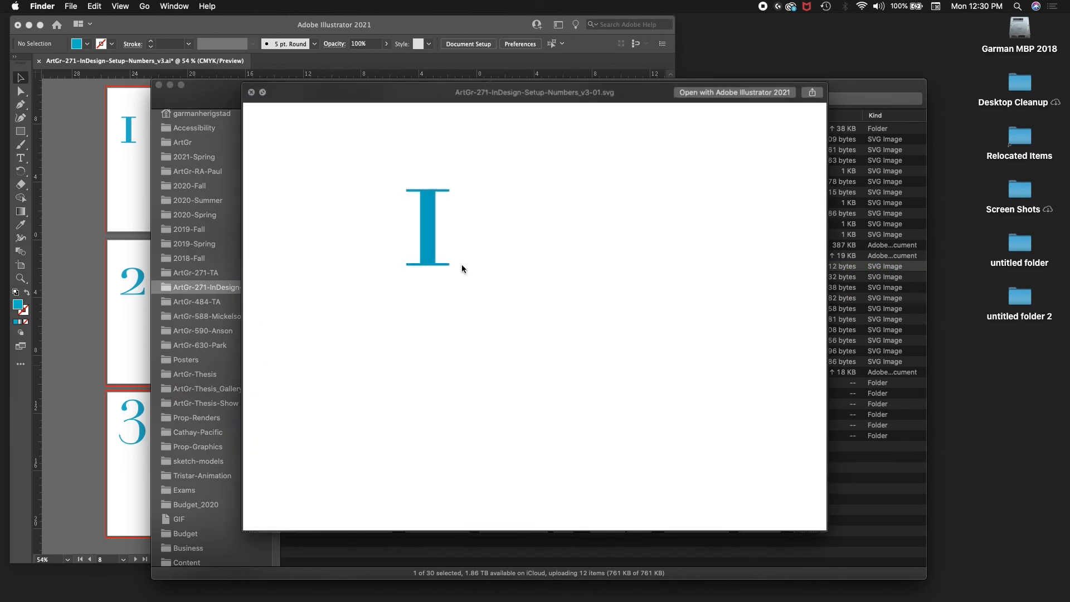
key(Down)
key(space)
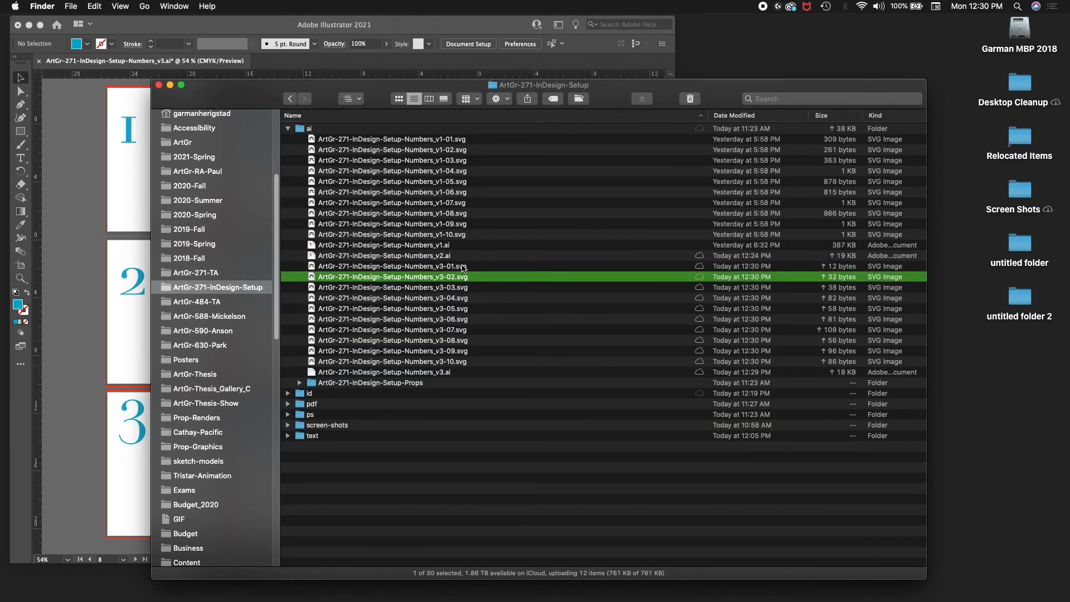
key(Up)
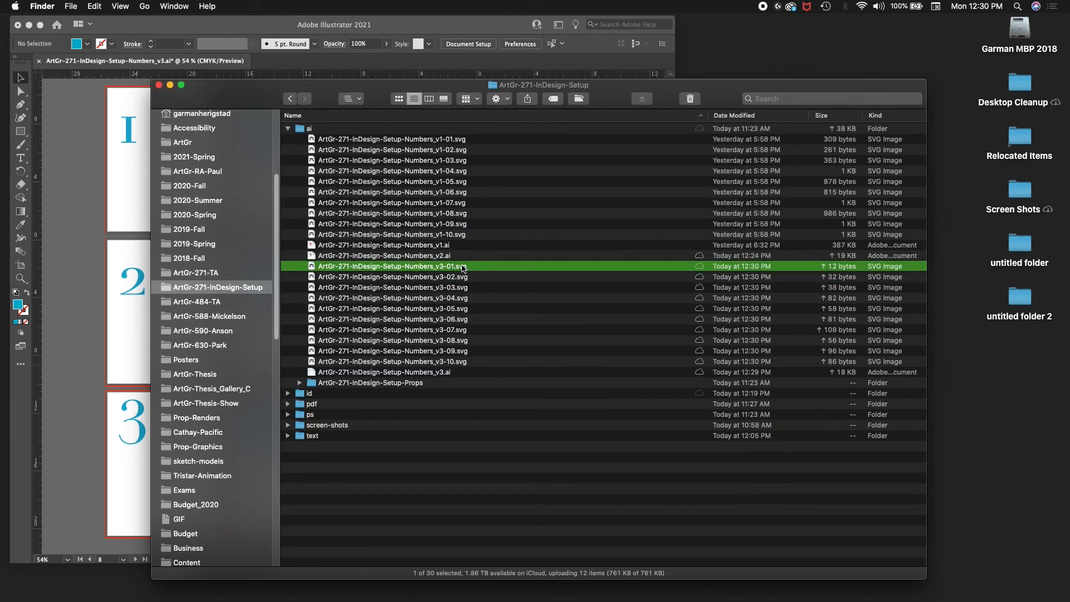
key(shift+Down)
key(shift+Down)
key(shift+Down)
key(shift+Down)
key(shift+Down)
key(shift+Down)
key(shift+Down)
key(shift+Down)
key(shift+Down)
key(shift+Down)
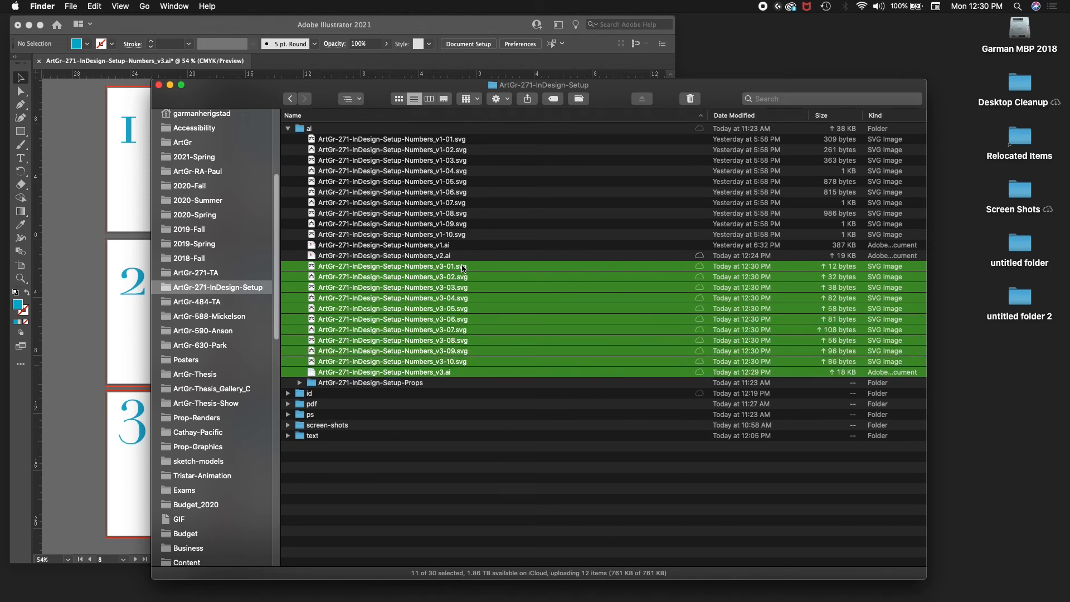
Select the ten exported SVG files v3-01 through v3-10, tag them blue and deselect them.
click(462, 268)
key(shift+Down)
key(shift+Down)
key(shift+Down)
key(shift+Down)
key(shift+Down)
key(shift+Down)
key(shift+Down)
key(shift+Down)
key(shift+Down)
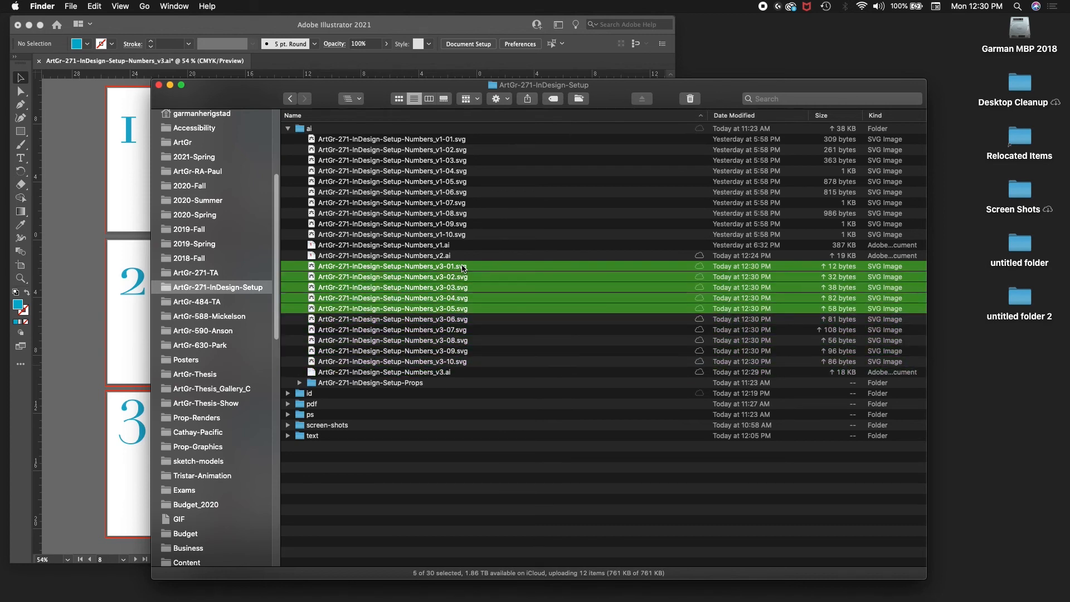
right_click(462, 268)
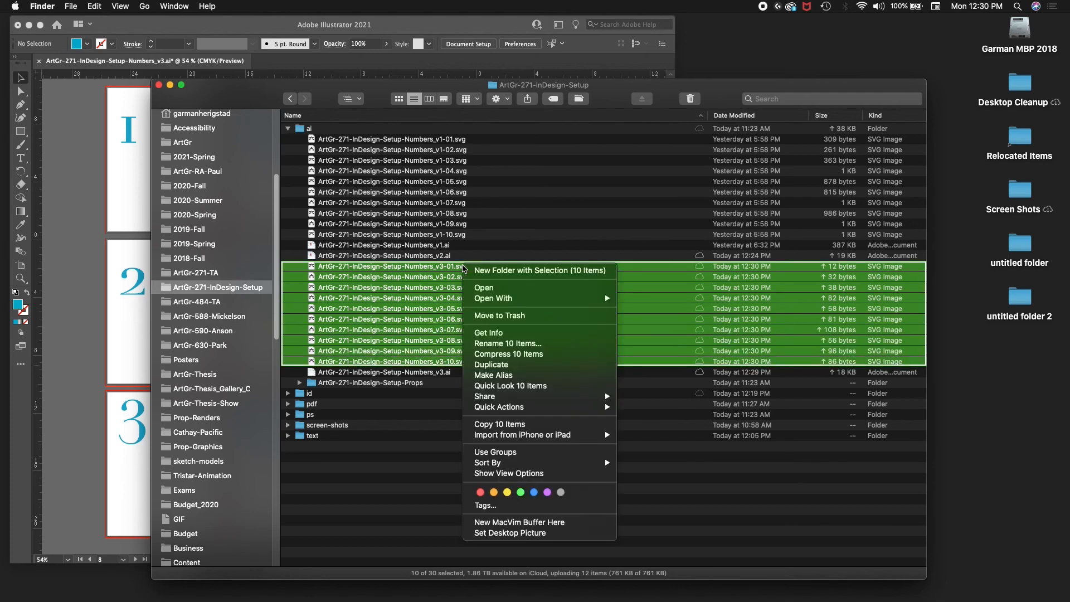
click(533, 493)
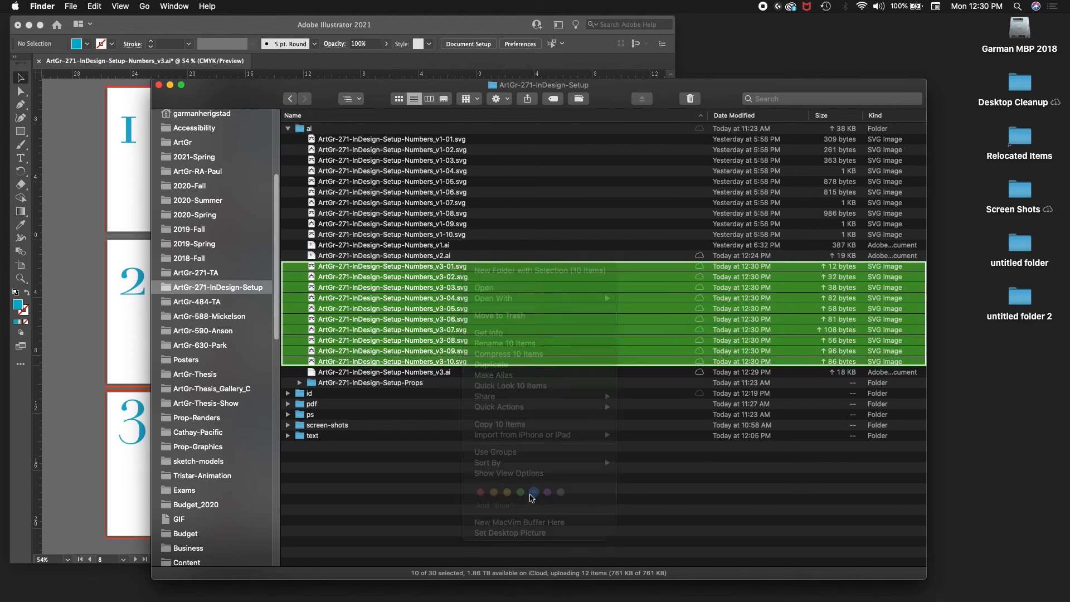
click(586, 499)
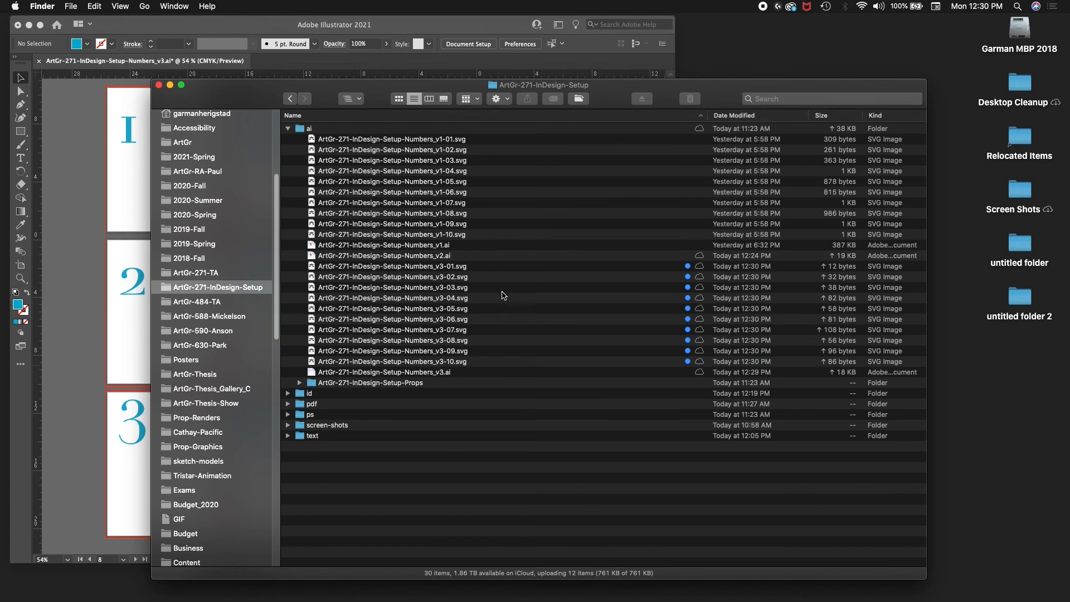
Check the artboard arrangement in Illustrator, return to Finder and preview the exported files v3-01 through v3-04.
click(495, 267)
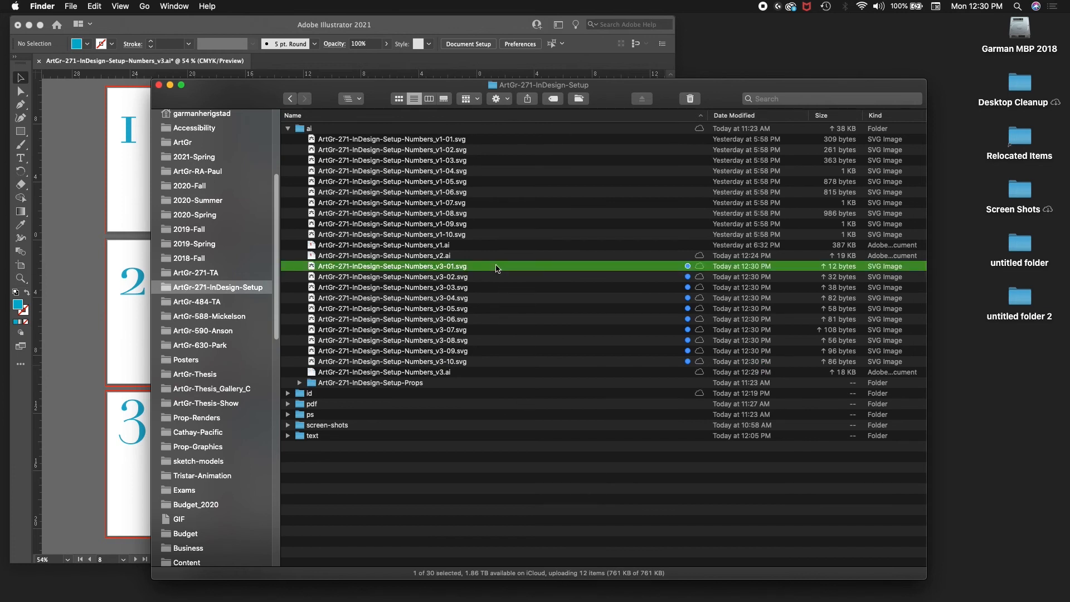
click(458, 24)
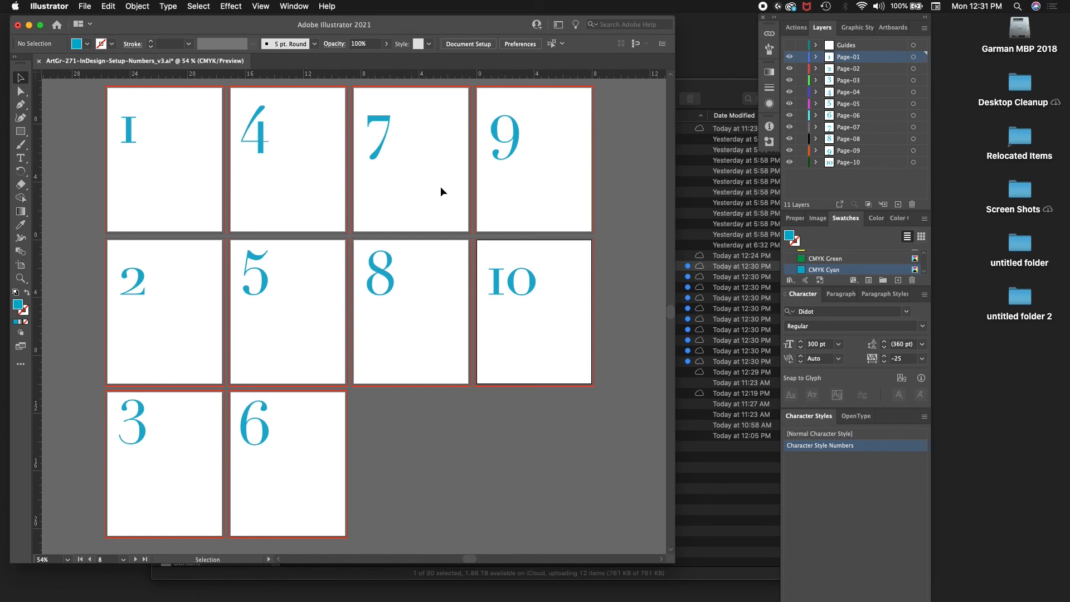
click(706, 96)
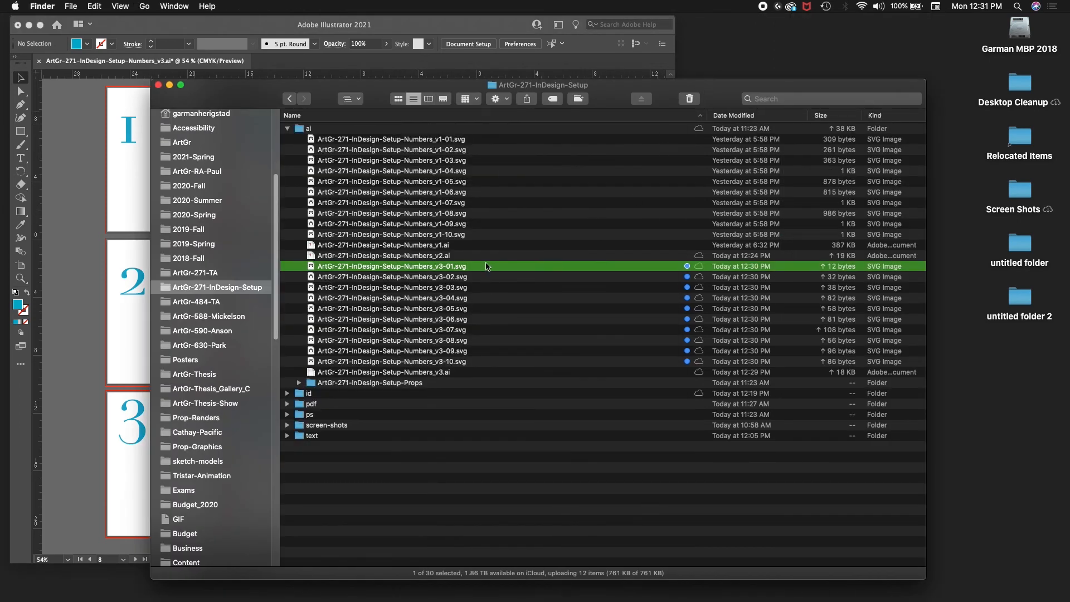
key(space)
key(Down)
key(Down)
key(Down)
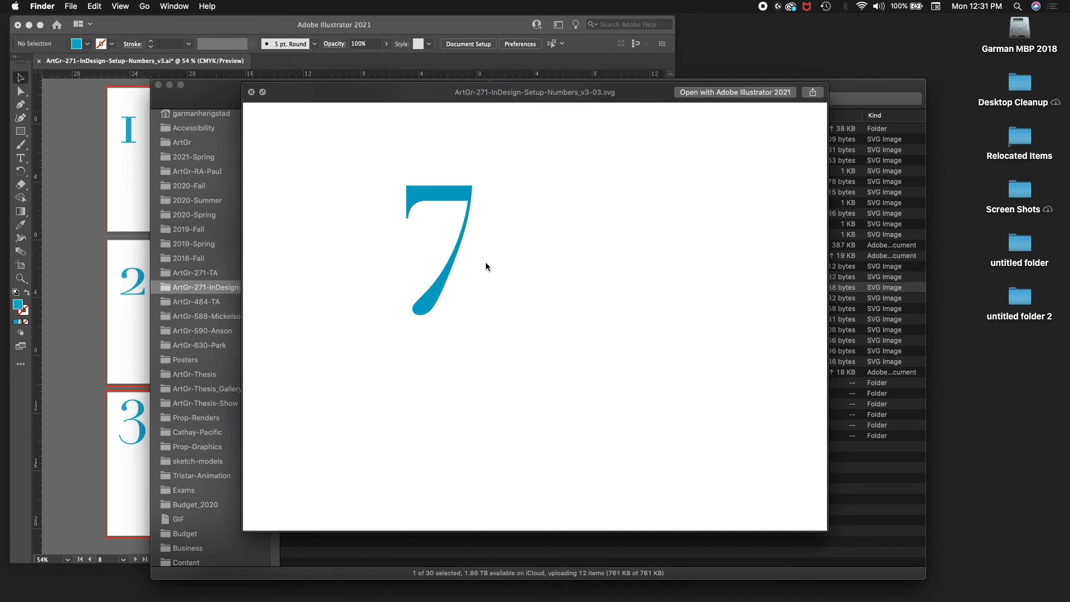
key(space)
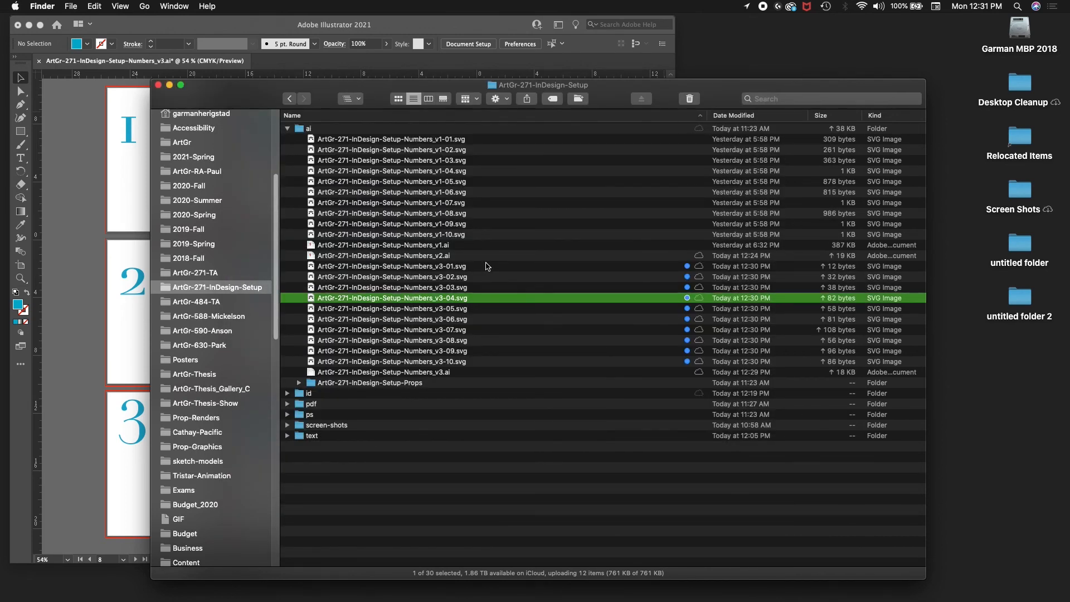
Rename the v3-04 SVG file as ArtGr-271-InDesign-Setup-Numbers_v3-009.svg.
key(Return)
key(Right)
key(BackSpace)
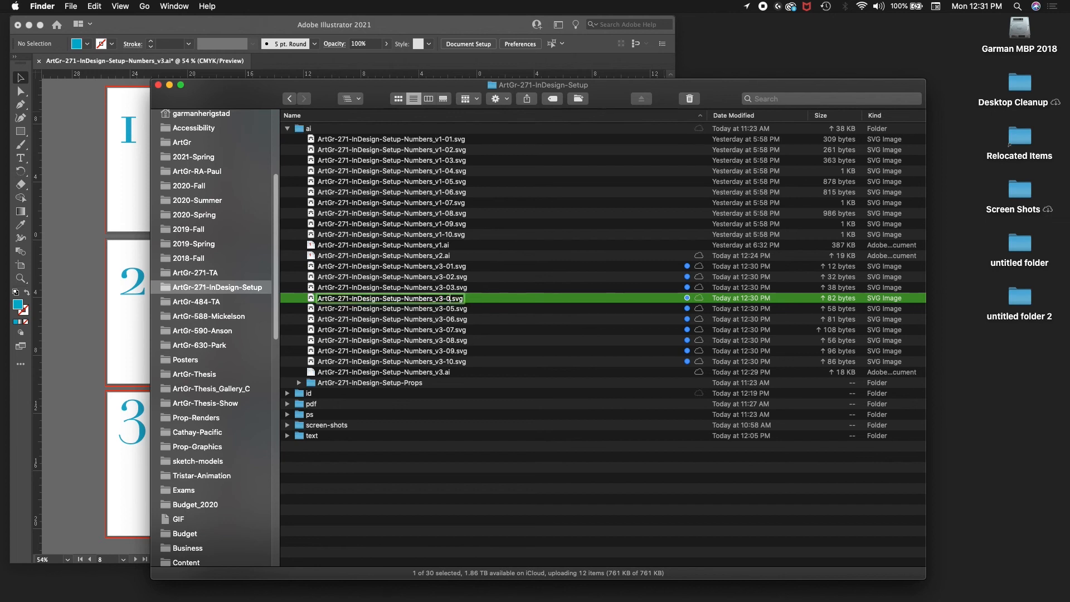
text(09)
key(Return)
Preview the v3-01 SVG file and rename it as ArtGr-271-InDesign-Setup-Numbers_v3-001.svg.
key(Up)
key(Up)
key(Up)
key(Up)
key(Up)
key(Up)
key(Up)
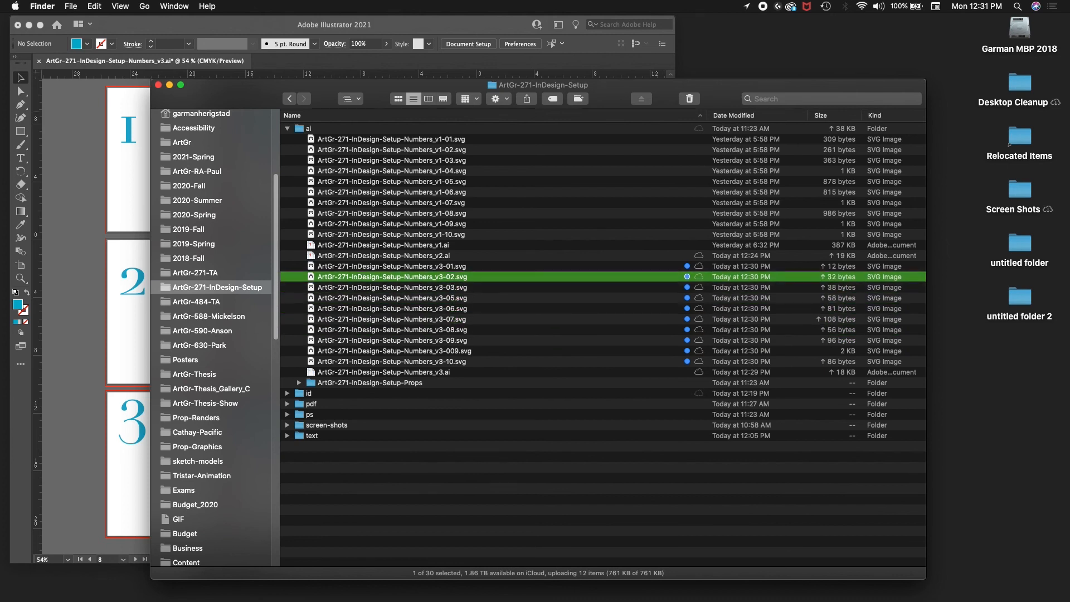
key(Up)
key(space)
key(space)
key(Return)
key(Right)
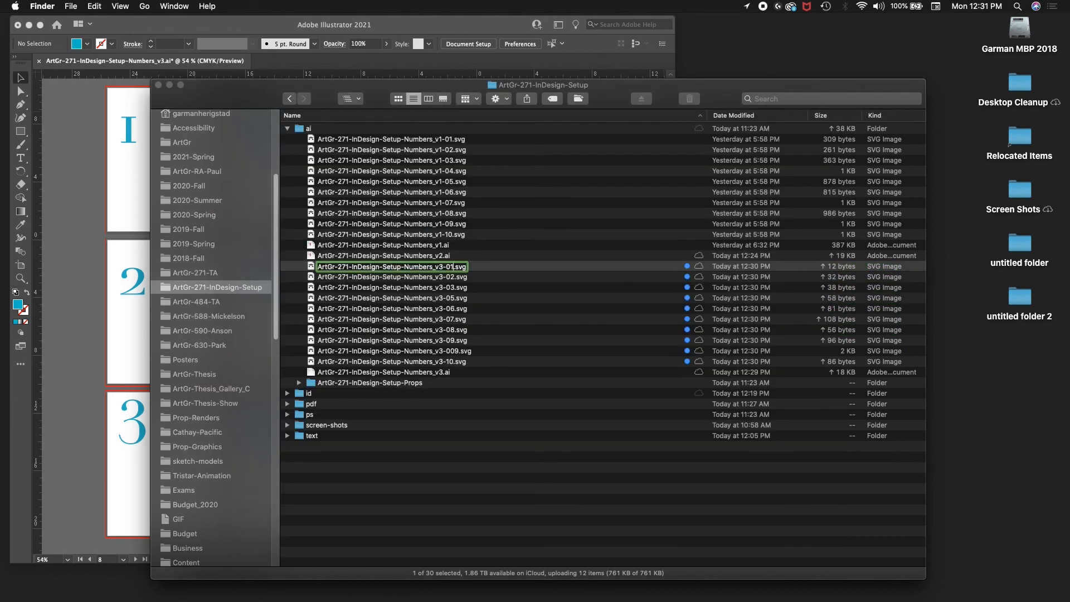
key(Left)
text(0)
key(Return)
Preview the v3-02 SVG file and rename it as ArtGr-271-InDesign-Setup-Numbers_v3-004.svg.
key(Down)
key(Down)
key(Down)
key(Down)
key(Down)
key(Down)
key(Down)
key(Down)
key(Down)
key(Down)
key(Down)
key(Down)
key(Down)
key(Down)
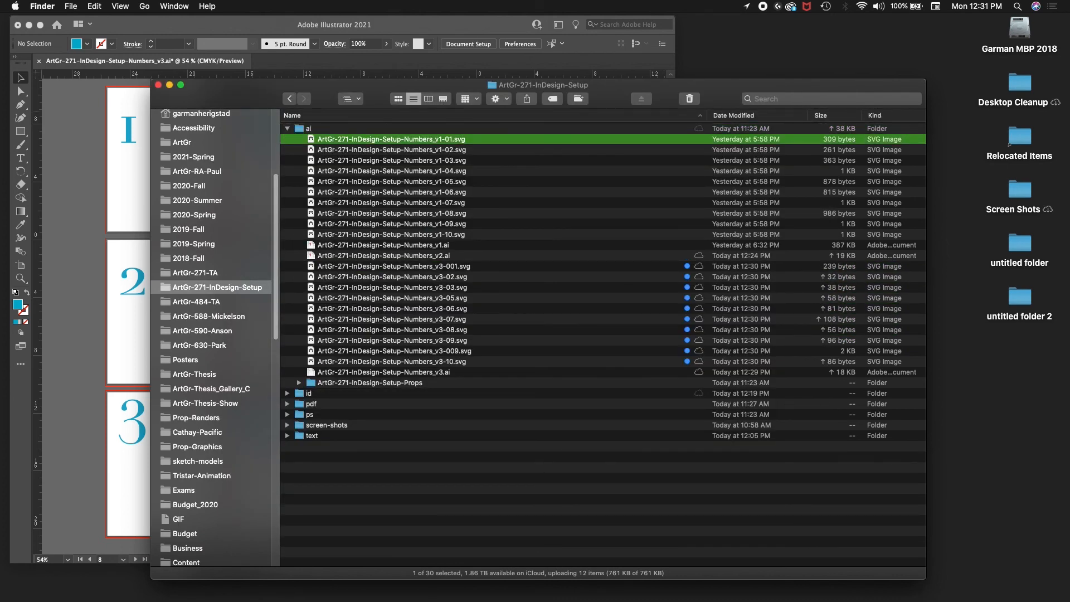
key(space)
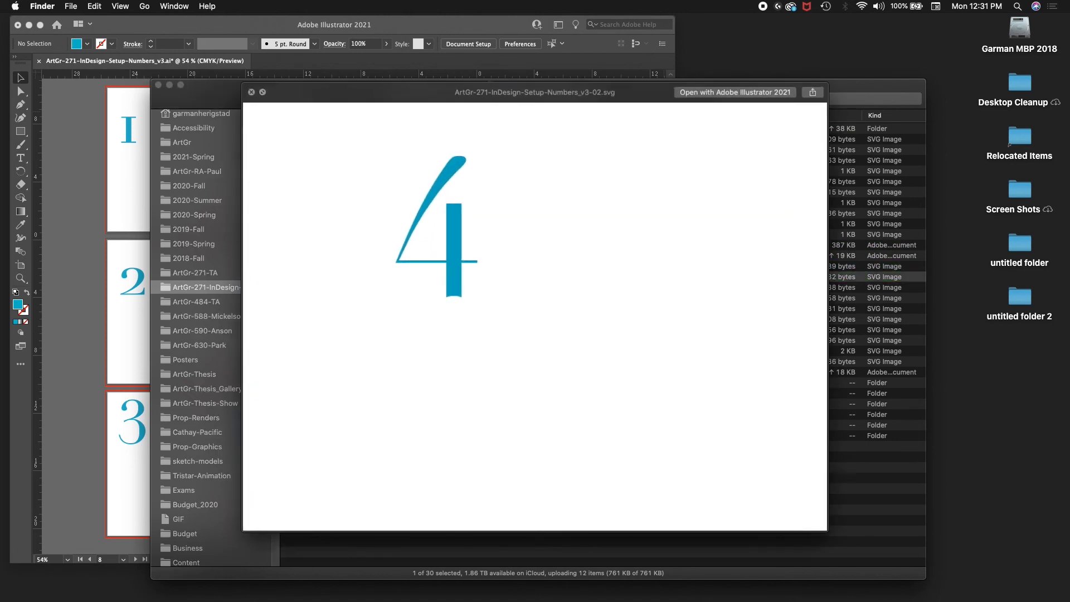
key(space)
key(Return)
key(Right)
key(Left)
text(0)
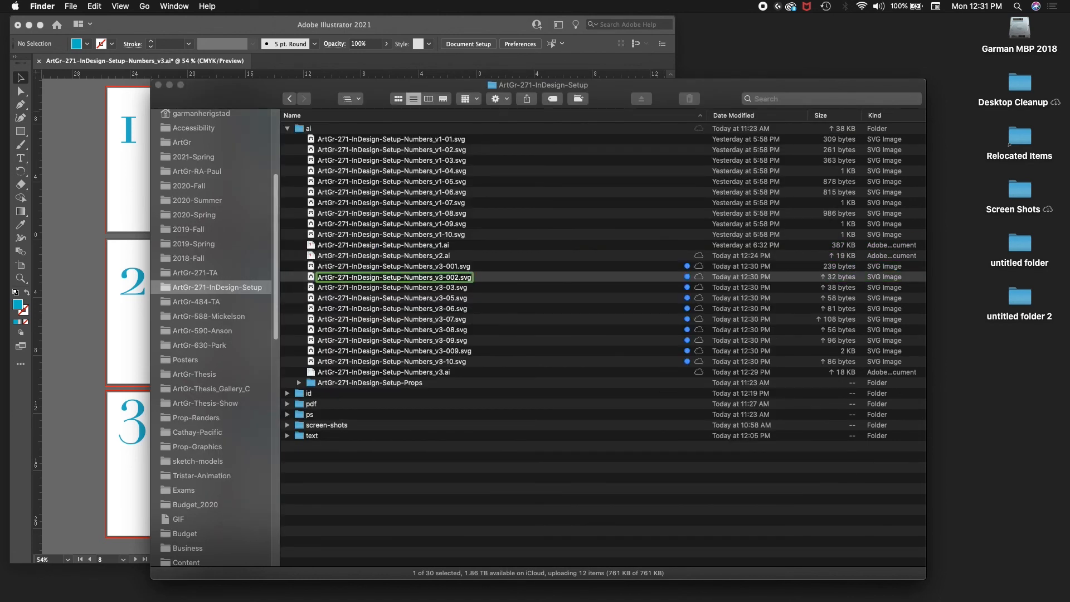
text(4)
key(Delete)
key(Return)
Preview the v3-03 SVG file and rename it as ArtGr-271-InDesign-Setup-Numbers_v3-007.svg.
key(Up)
key(space)
key(space)
key(Return)
key(Right)
key(BackSpace)
text(07)
key(Return)
Preview the v3-05 SVG file and rename it as ArtGr-271-InDesign-Setup-Numbers_v3-002.svg.
key(Up)
key(Up)
key(Up)
key(space)
key(space)
key(Return)
key(Right)
key(BackSpace)
text(02)
key(Return)
Preview the v3-06 SVG file and rename it as ArtGr-271-InDesign-Setup-Numbers_v3-005.svg.
key(Down)
key(Down)
key(space)
key(space)
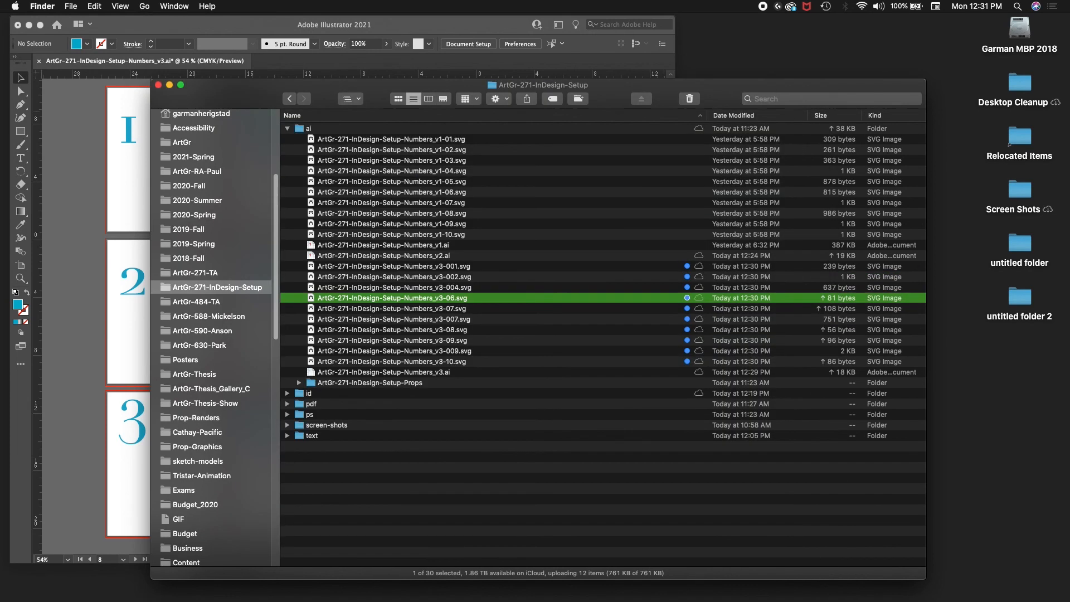
key(Return)
key(Right)
key(BackSpace)
text(05)
key(Return)
Preview the v3-07 SVG file and rename it as ArtGr-271-InDesign-Setup-Numbers_v3-008.svg.
key(Down)
key(space)
key(space)
key(Return)
key(Right)
key(BackSpace)
text(0)
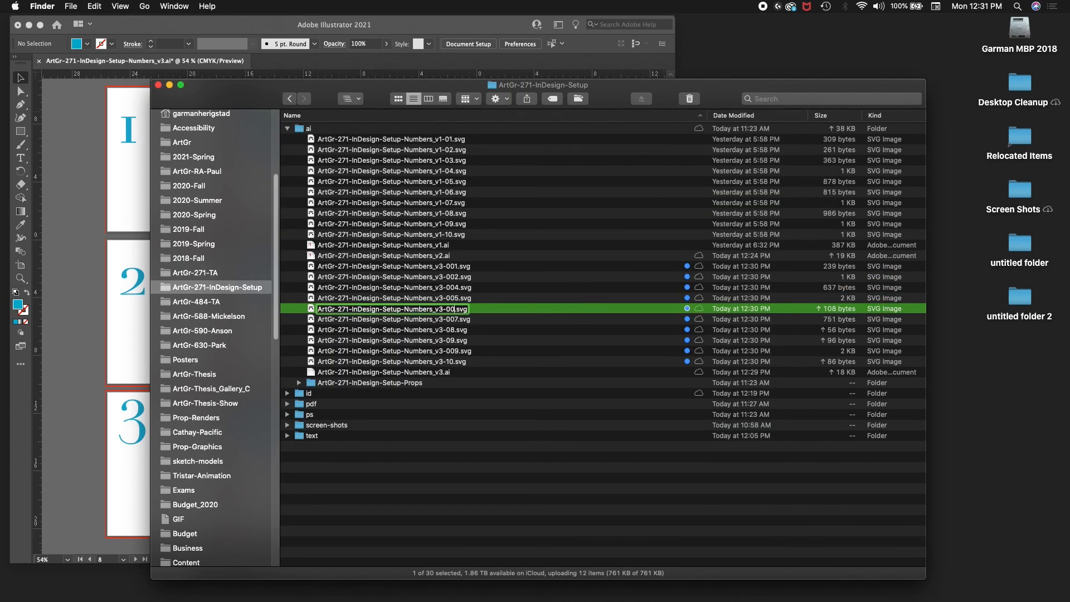
text(8)
key(Return)
Preview the v3-08 SVG file and rename it as ArtGr-271-InDesign-Setup-Numbers_v3-010.svg.
key(Up)
key(space)
key(space)
key(Return)
key(Right)
key(BackSpace)
text(10)
key(Return)
Rename the v3-10 SVG file as ArtGr-271-InDesign-Setup-Numbers_v3-006.svg.
key(Up)
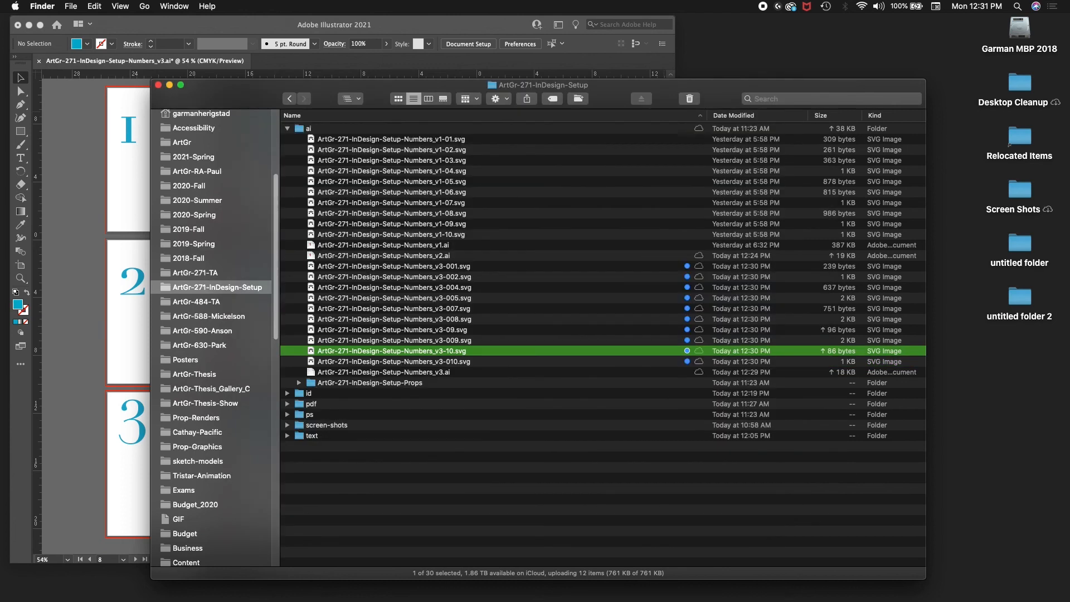
key(Return)
key(Right)
key(BackSpace)
key(BackSpace)
text(006)
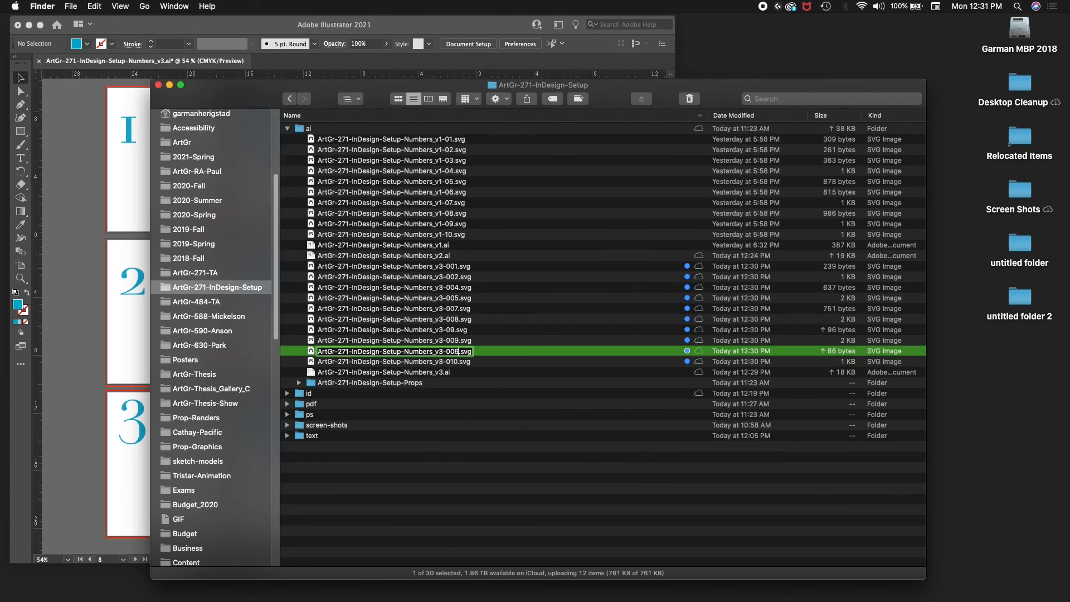
key(Return)
Preview the v3-09 SVG file and rename it as ArtGr-271-InDesign-Setup-Numbers_v3-003.svg.
key(Down)
key(Down)
key(Down)
key(space)
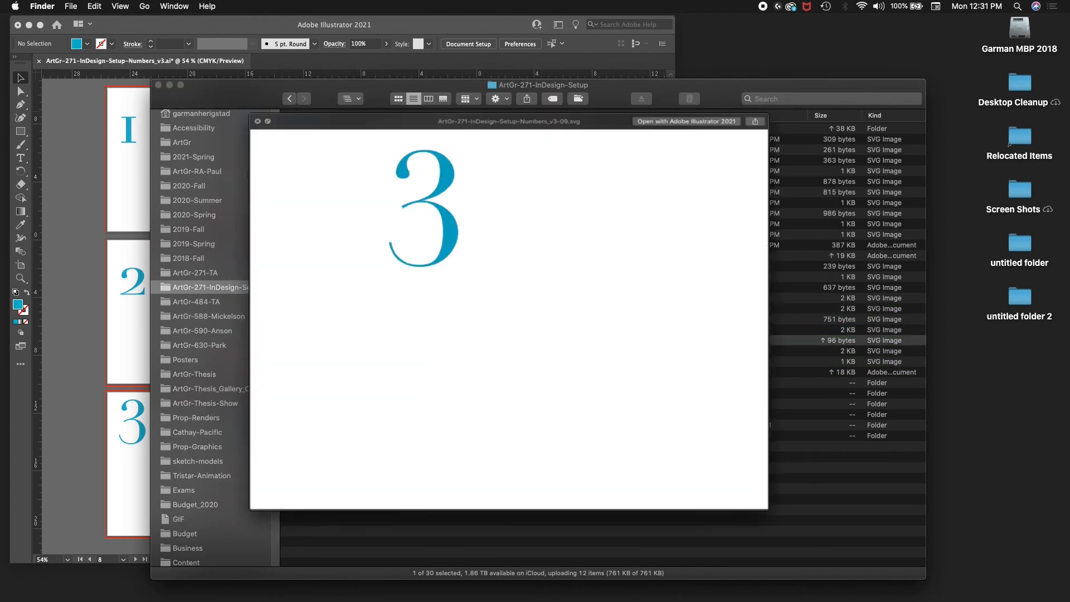
key(space)
key(Return)
key(Right)
key(BackSpace)
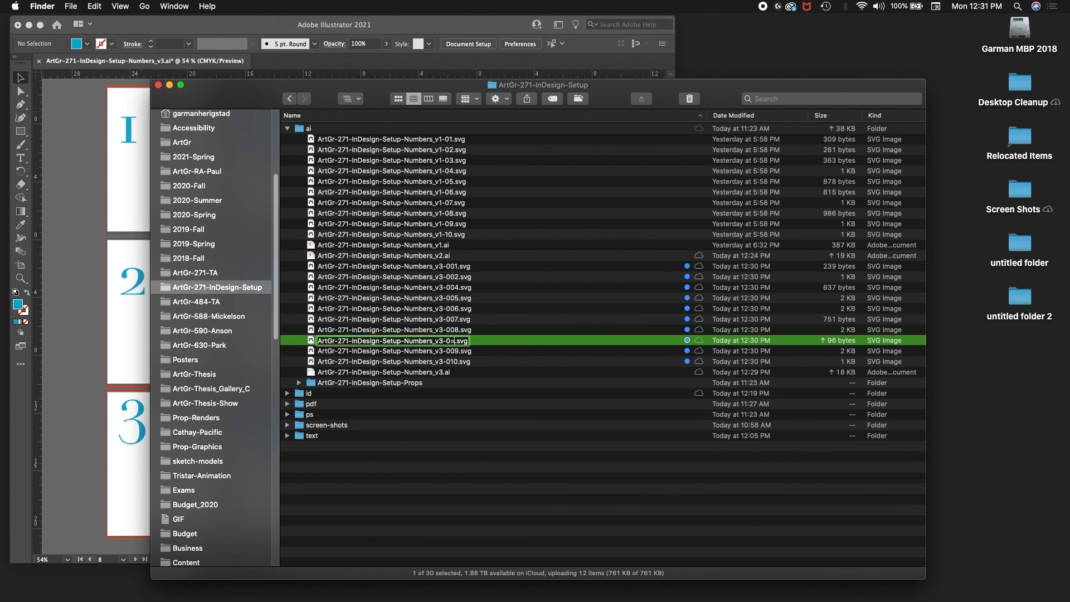
key(BackSpace)
text(03)
key(Return)
Preview the v3-003 and v3-004 SVG files to check that their numerals match the file names.
key(space)
key(space)
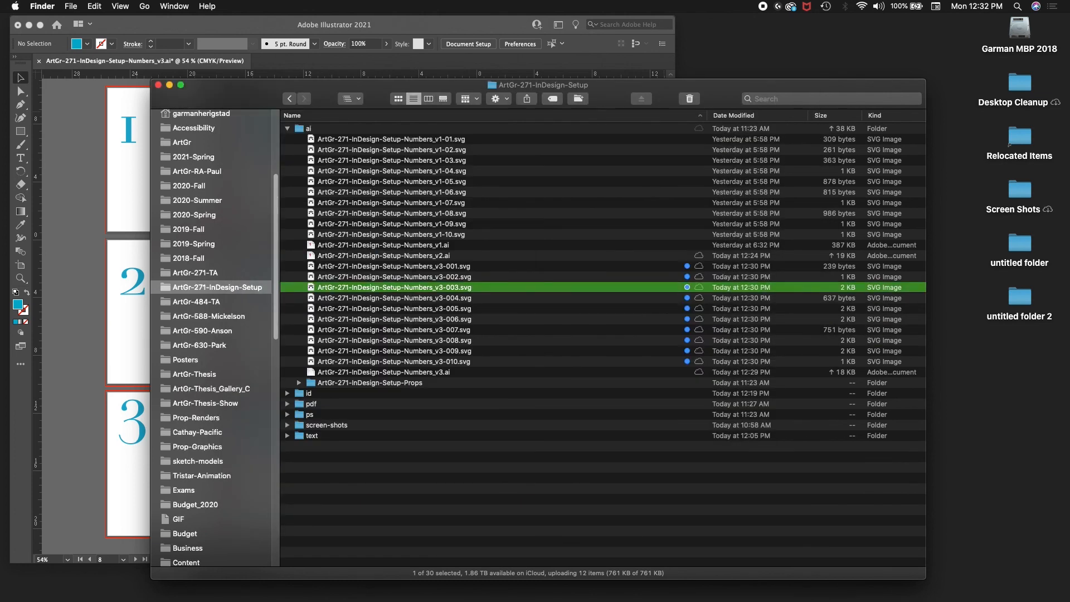
key(Down)
key(space)
key(space)
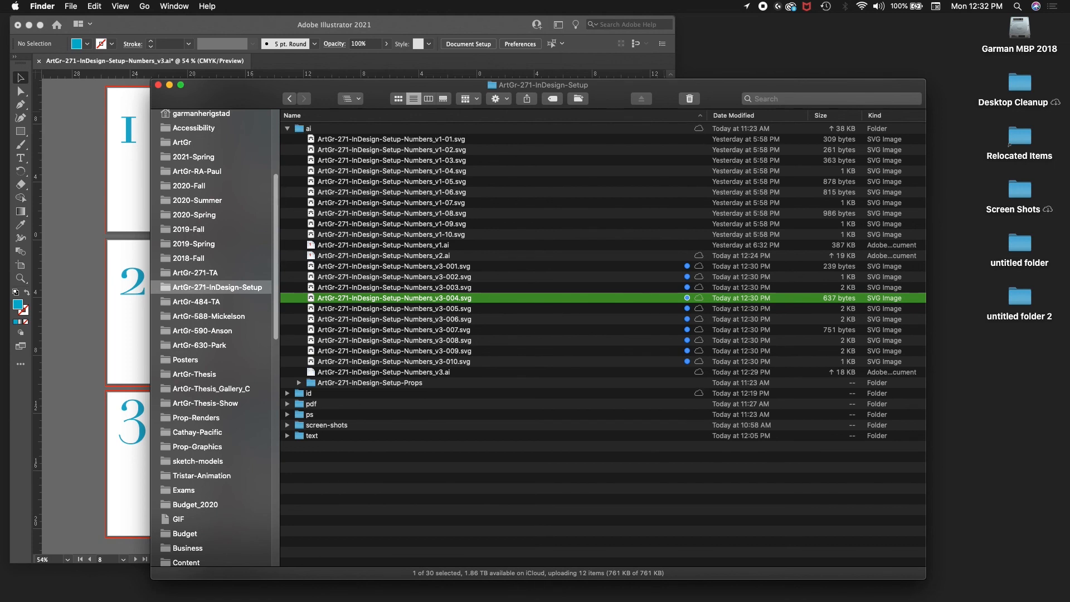
Preview the version 3 SVG files in sequence from v3-001 through v3-007, comparing each numeral with its file name.
key(Up)
key(Up)
key(Up)
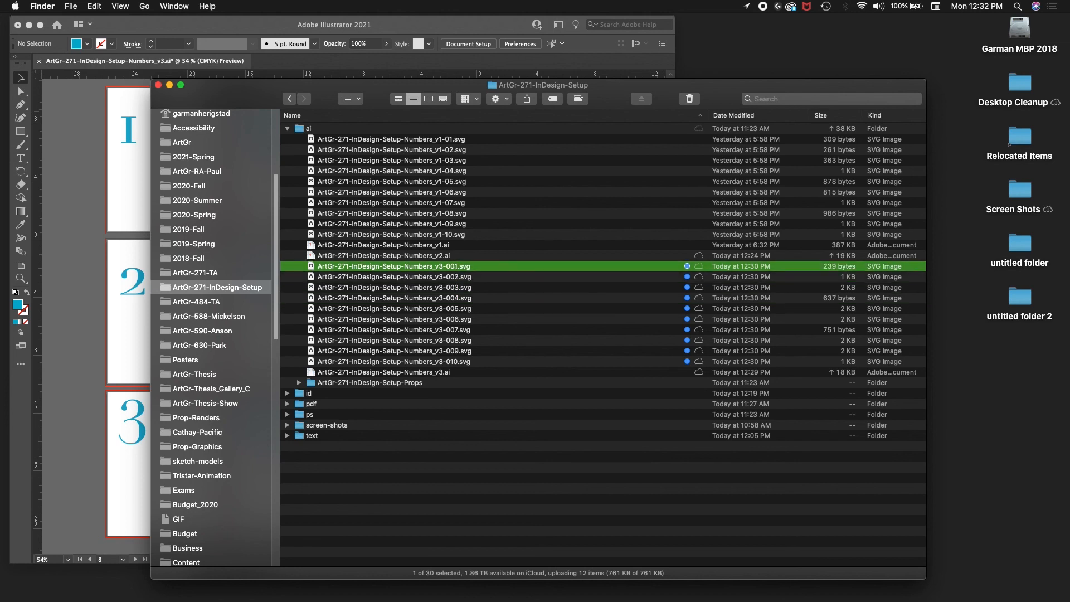
key(space)
key(Down)
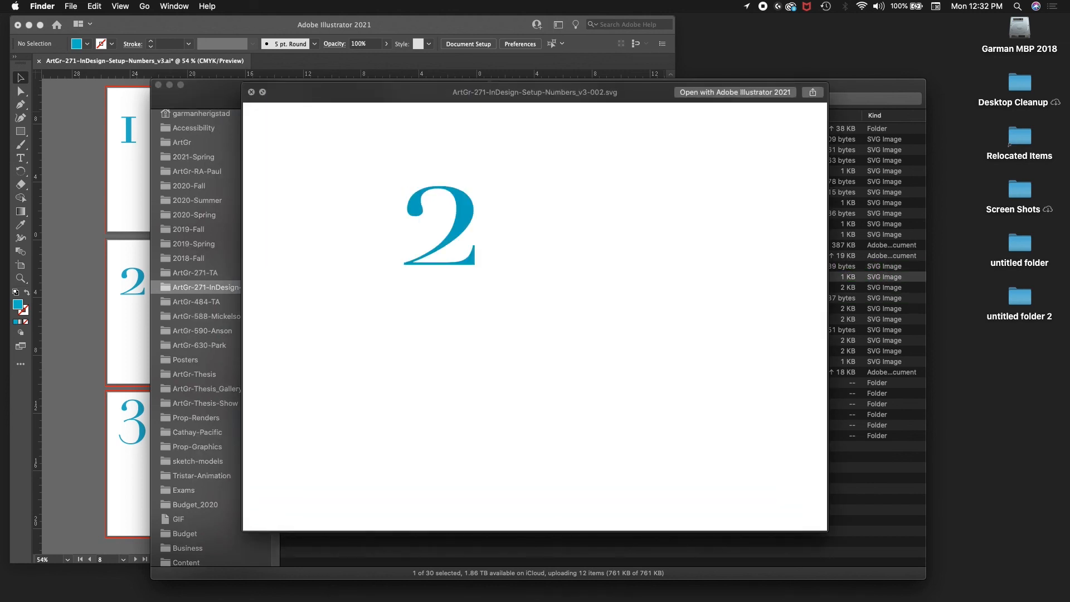
key(Up)
key(Down)
key(Down)
key(Down)
key(Down)
key(Down)
key(Down)
key(Down)
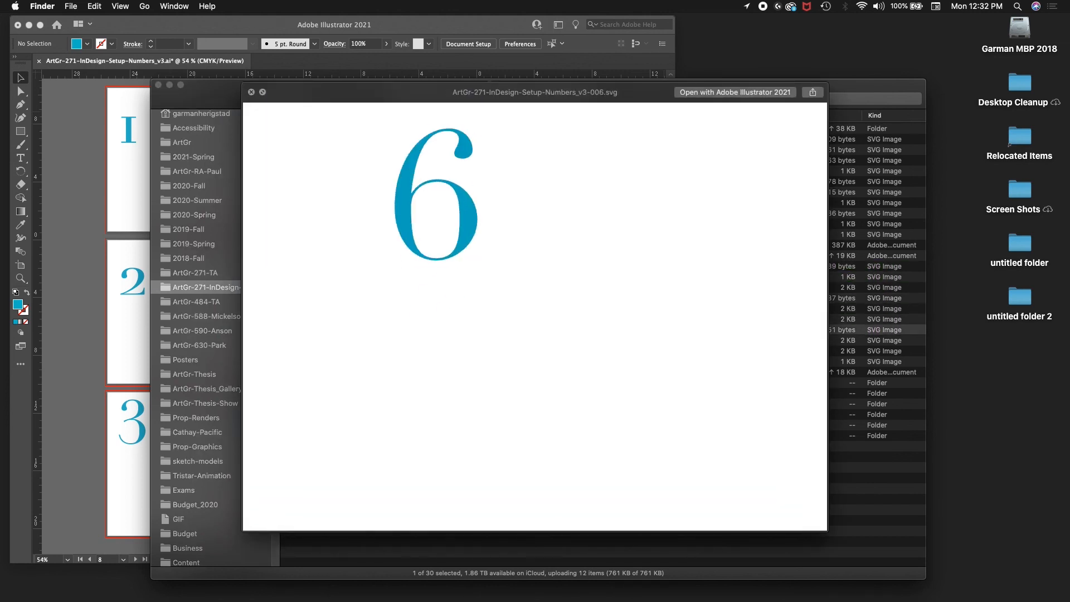
key(Up)
key(space)
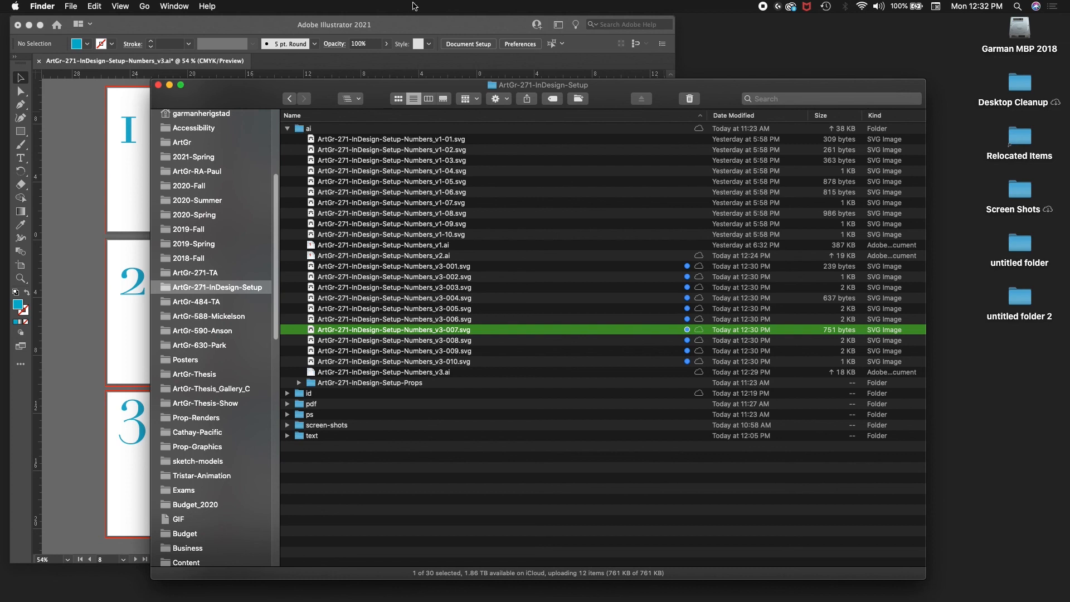
Look at the numbered artboards in Illustrator, return to Finder and preview the SVG files v3-001 through v3-004.
click(406, 26)
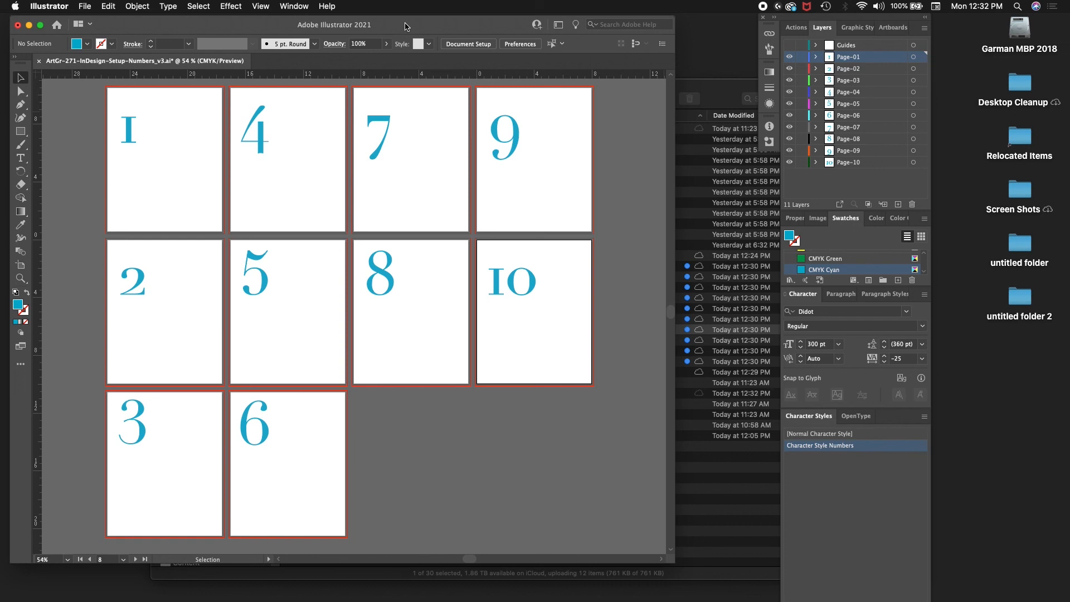
click(699, 93)
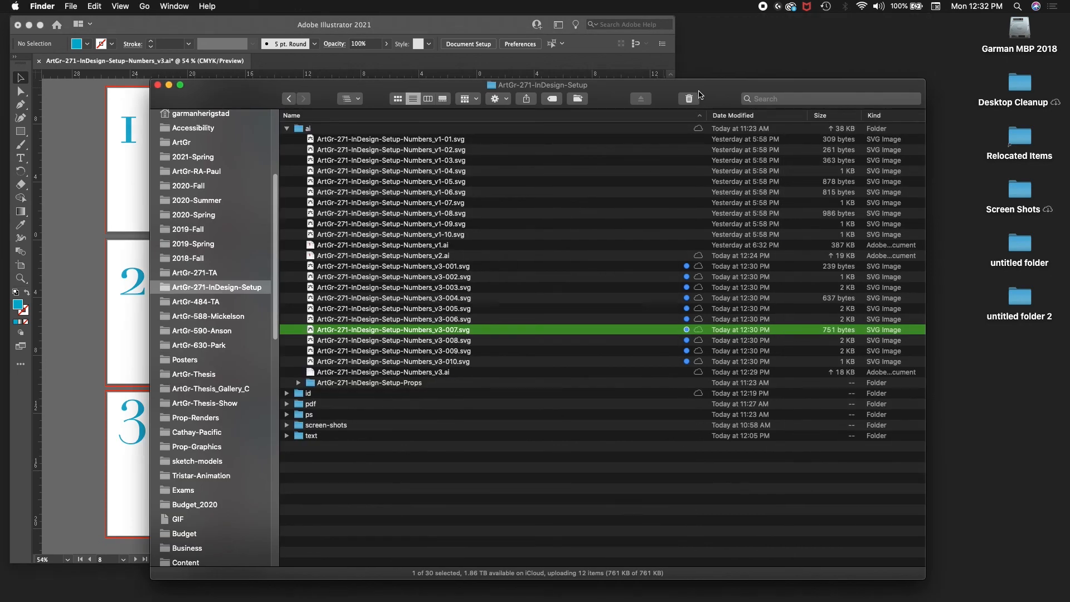
key(Up)
key(Up)
key(Up)
key(Up)
key(Up)
key(Up)
key(space)
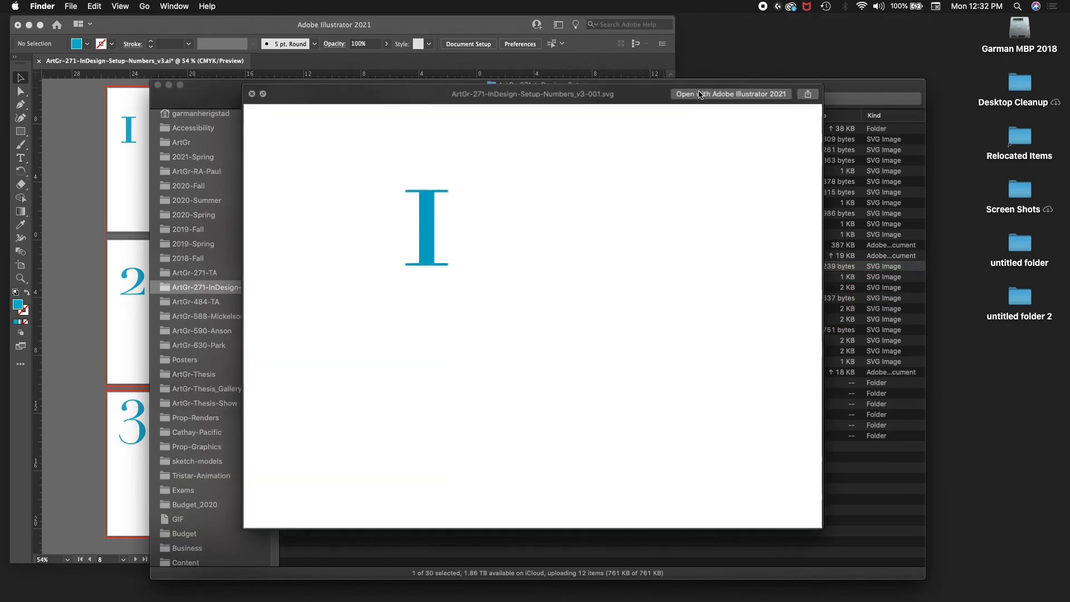
key(Down)
key(Down)
key(Down)
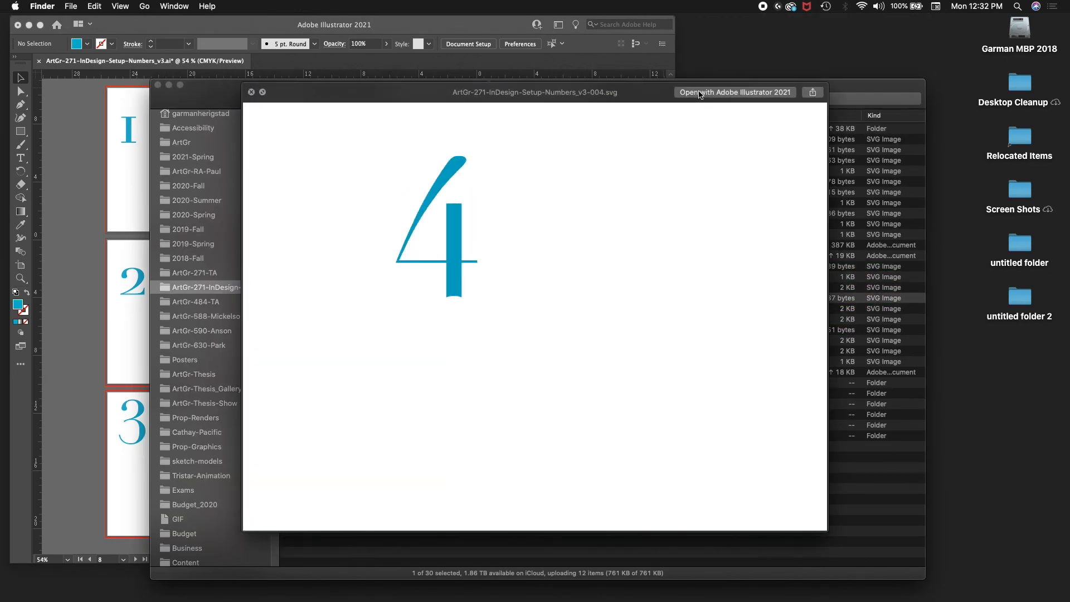
key(space)
Review the Illustrator artboards once more, return to Finder and preview only the v3-001 SVG file.
click(510, 21)
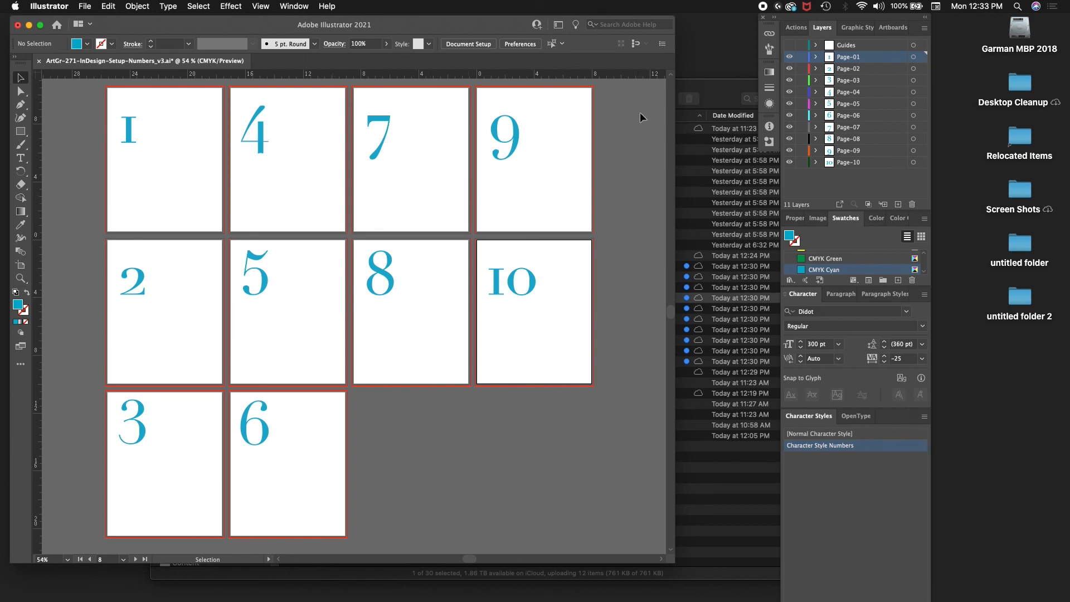
click(679, 90)
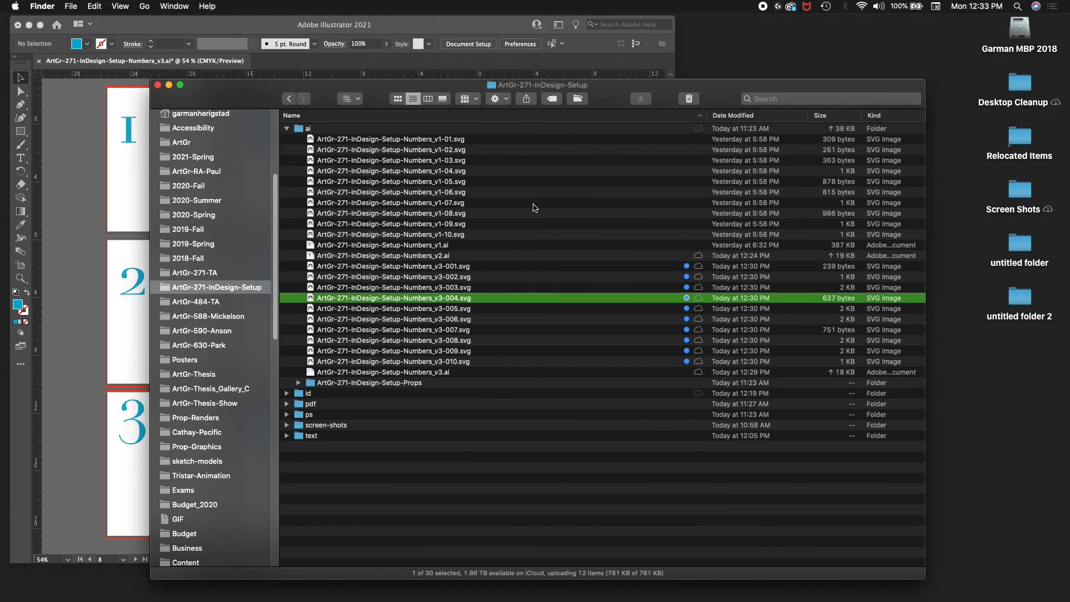
key(Up)
key(Up)
key(Up)
key(space)
key(space)
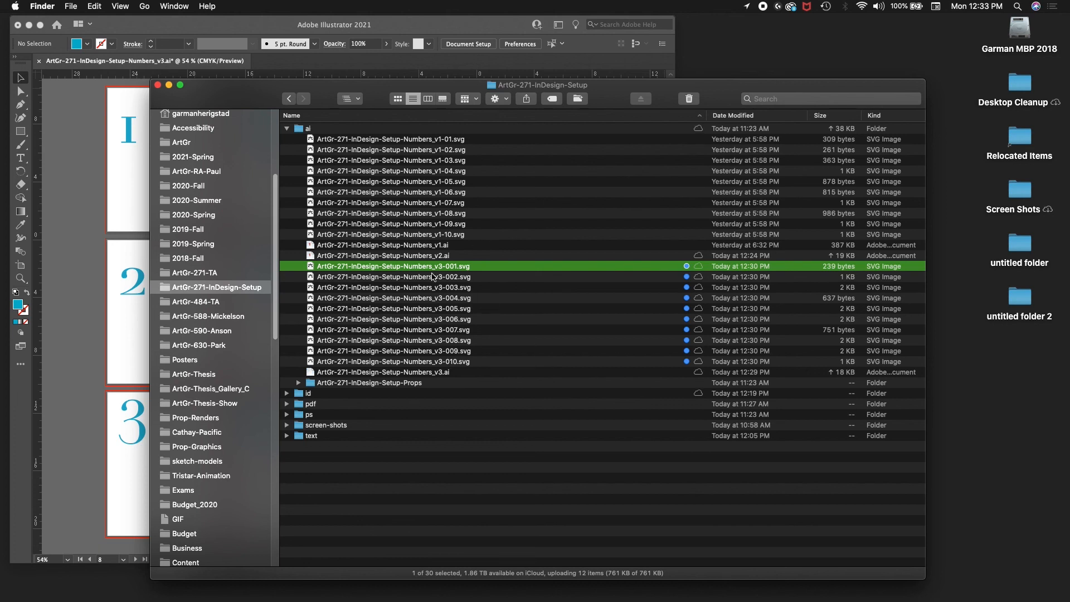
Open the ai folder and create a new folder named KEEPers inside it.
double_click(299, 130)
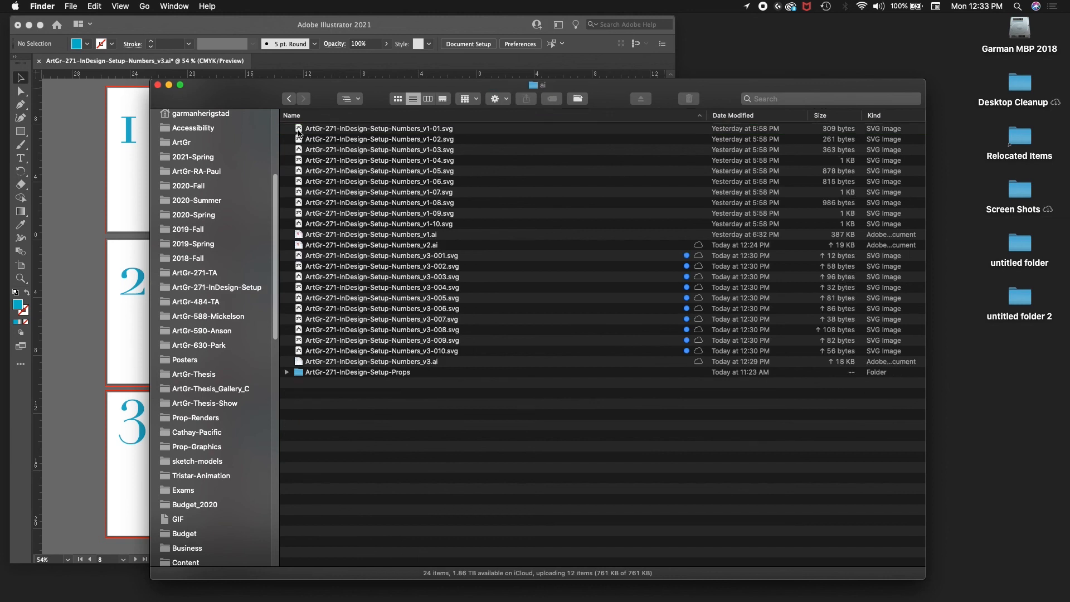
key(super+shift+n)
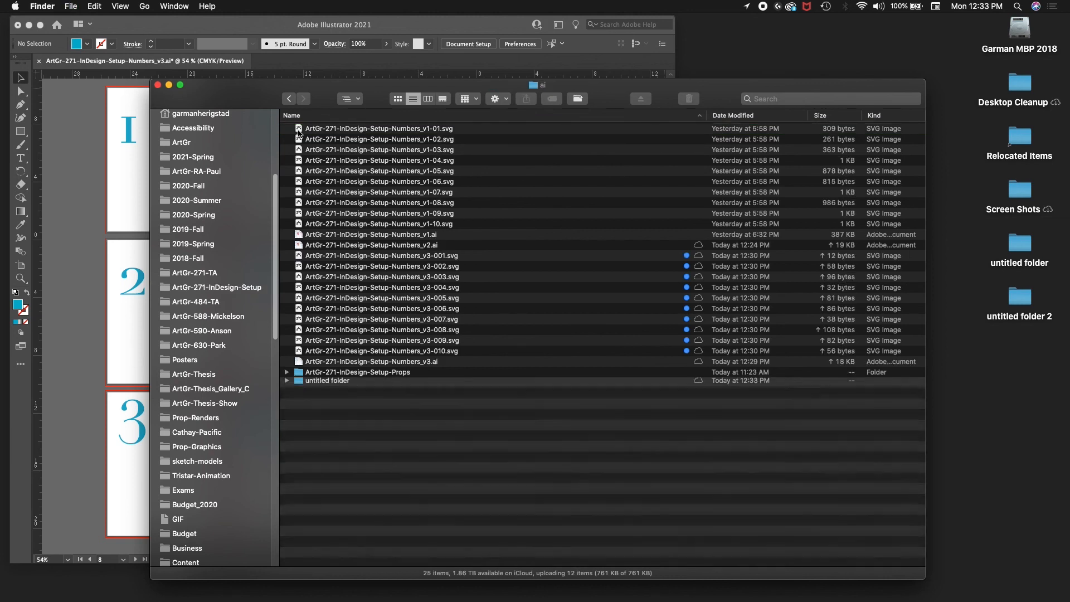
text(KEEPers)
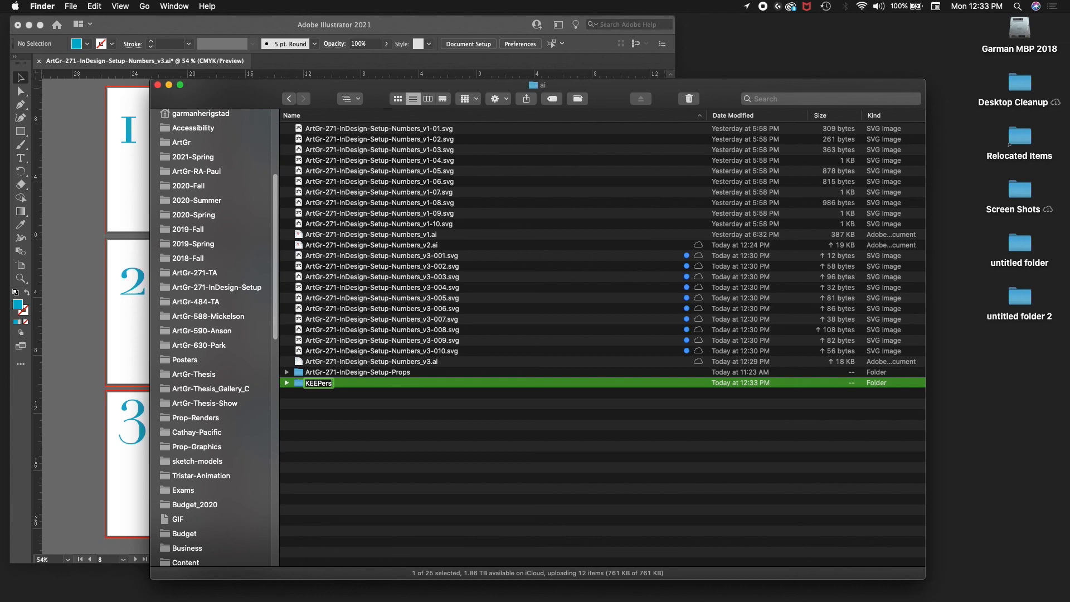
key(Return)
Move all the v1 SVG files and the v1 and v2 Illustrator files into the KEEPers folder.
click(428, 247)
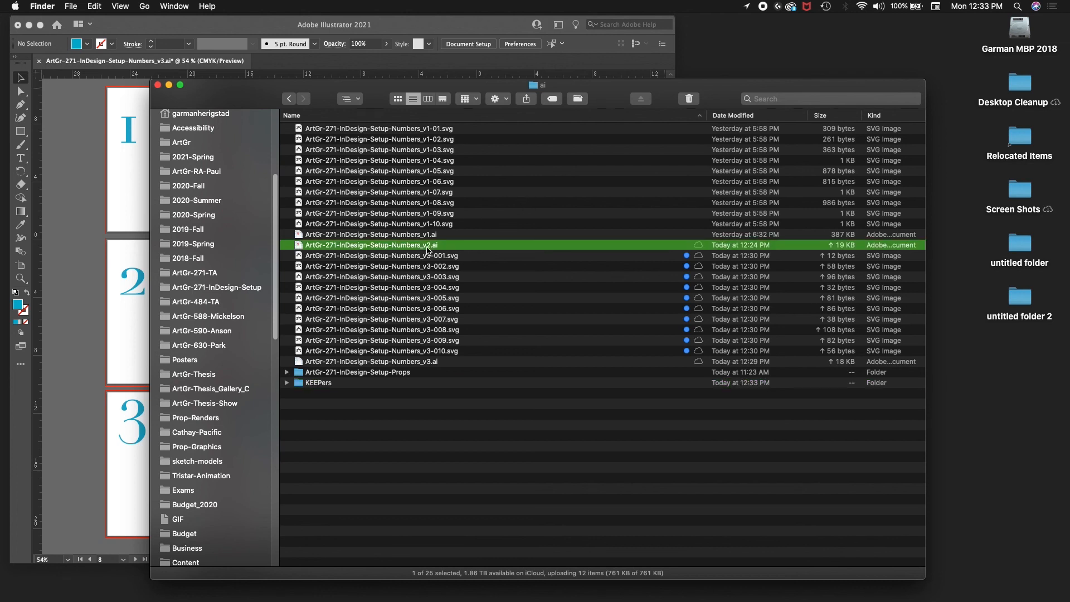
shift+click(426, 133)
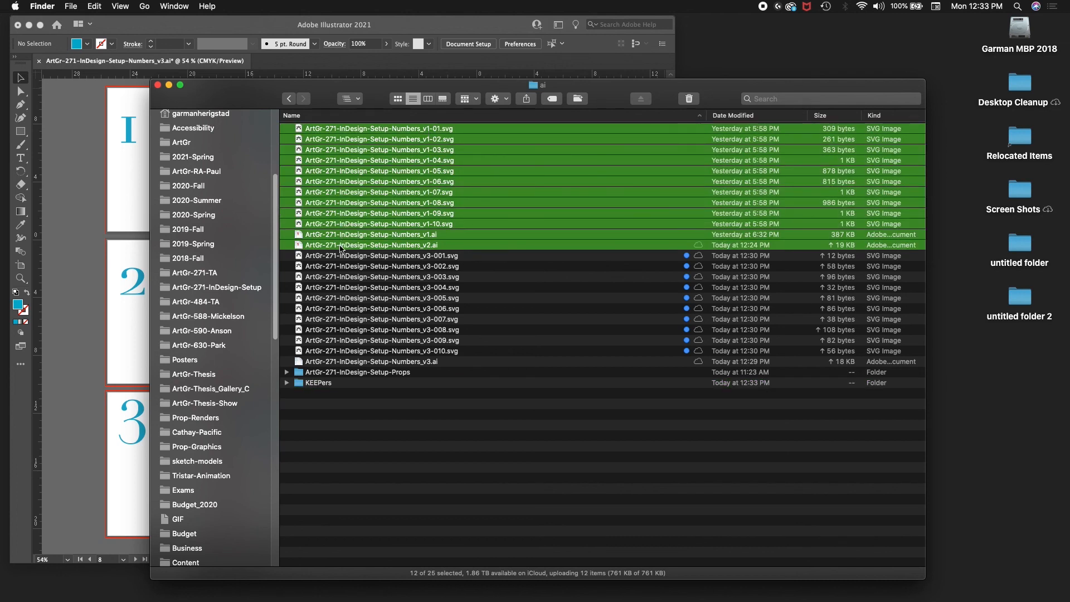
drag(342, 247, 311, 386)
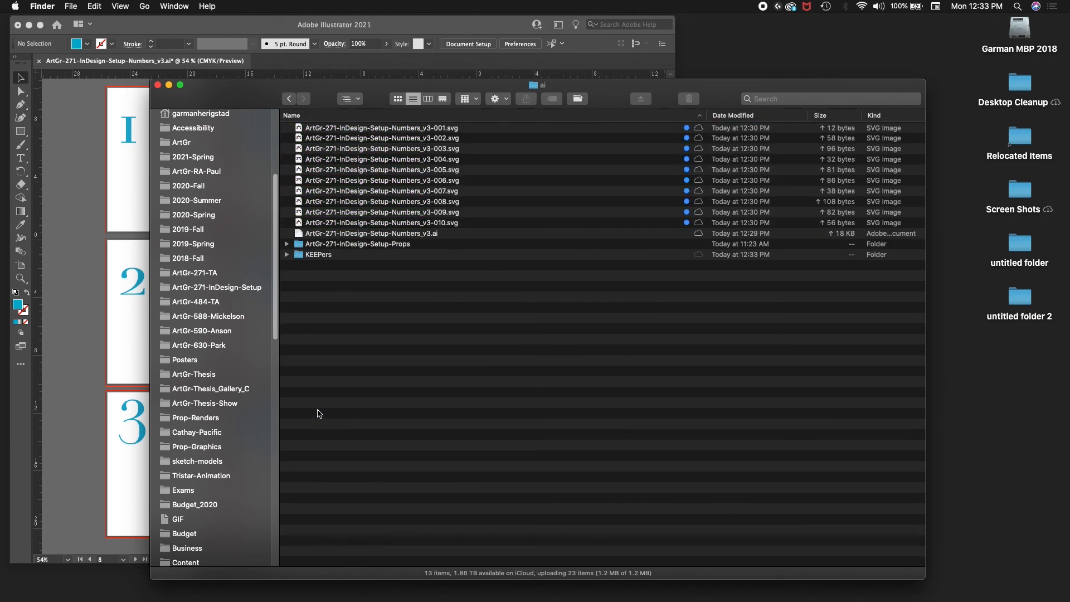
Create another new folder named KILL in the ai folder.
key(super+shift+n)
text(KILL)
key(Return)
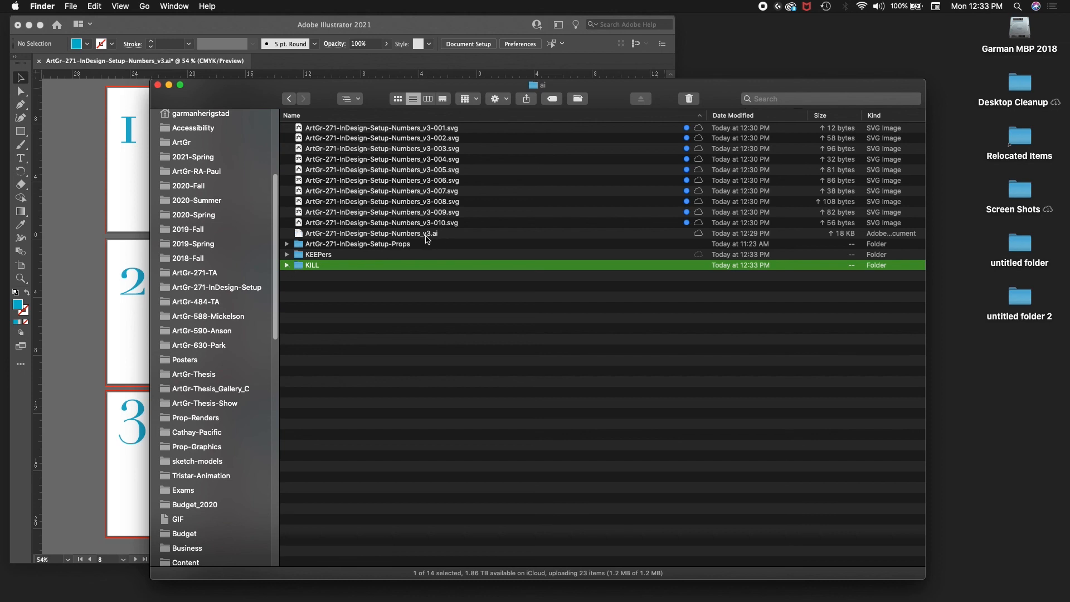
Look through the remaining version 3 files, from the Illustrator document up the SVG list to v3-001.
click(426, 235)
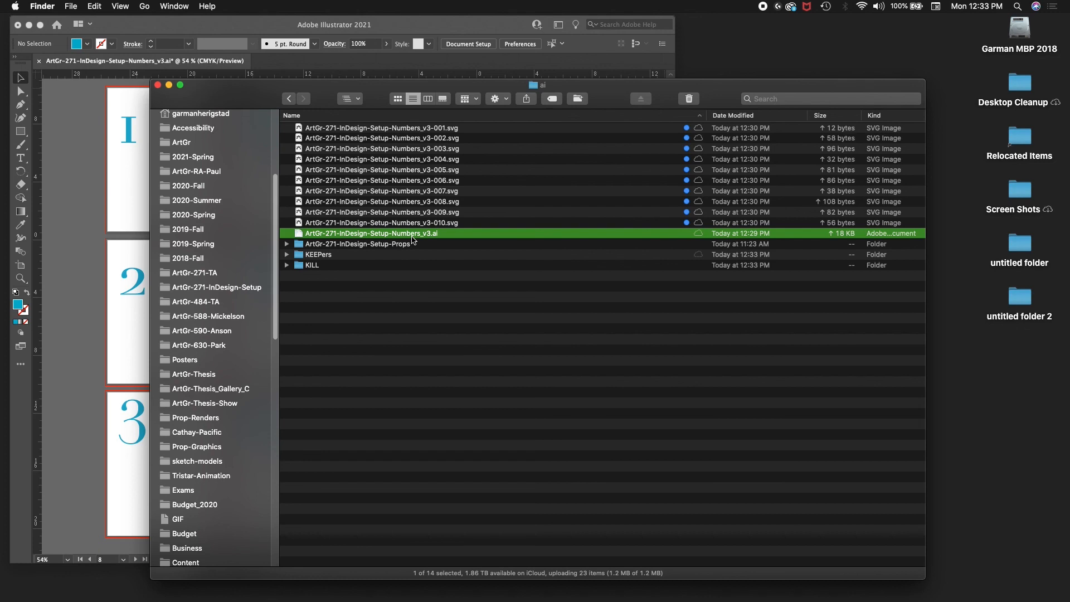
click(414, 225)
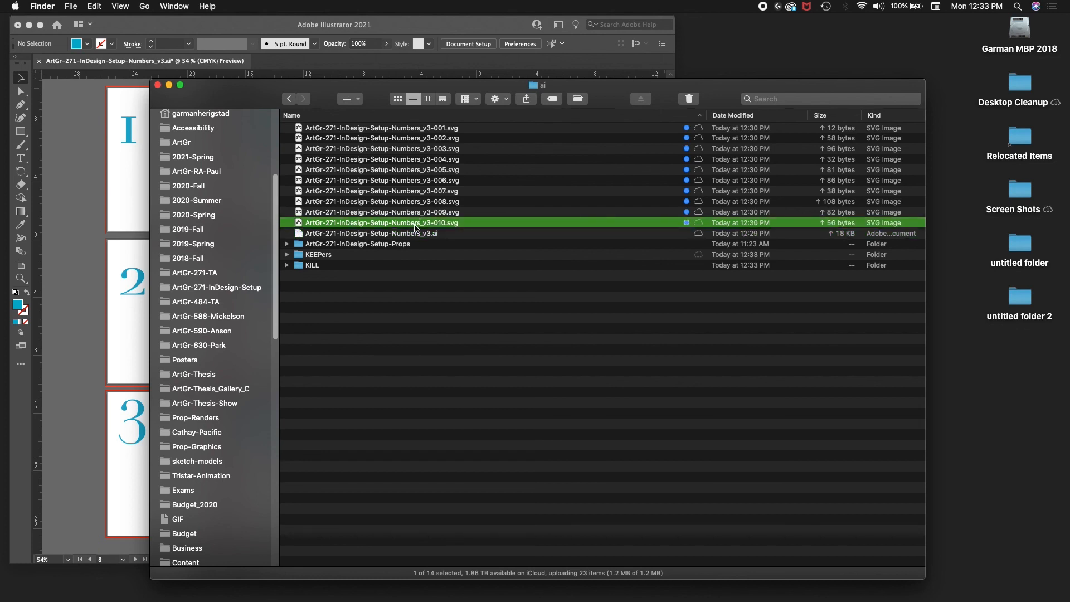
key(Up)
key(Up)
key(Up)
key(Up)
key(Up)
key(Up)
key(Up)
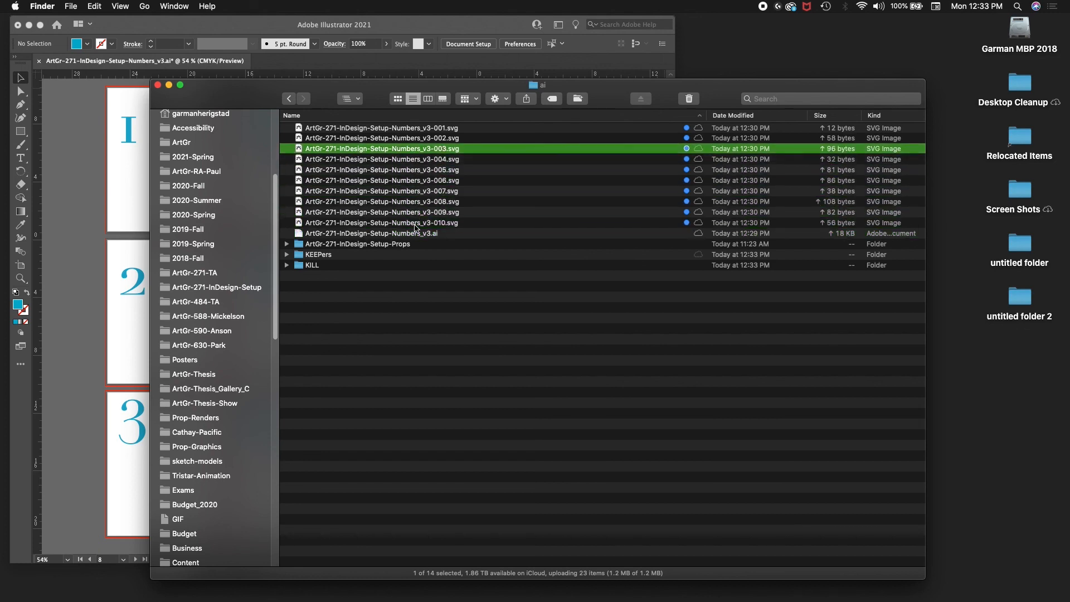
key(Up)
key(Up)
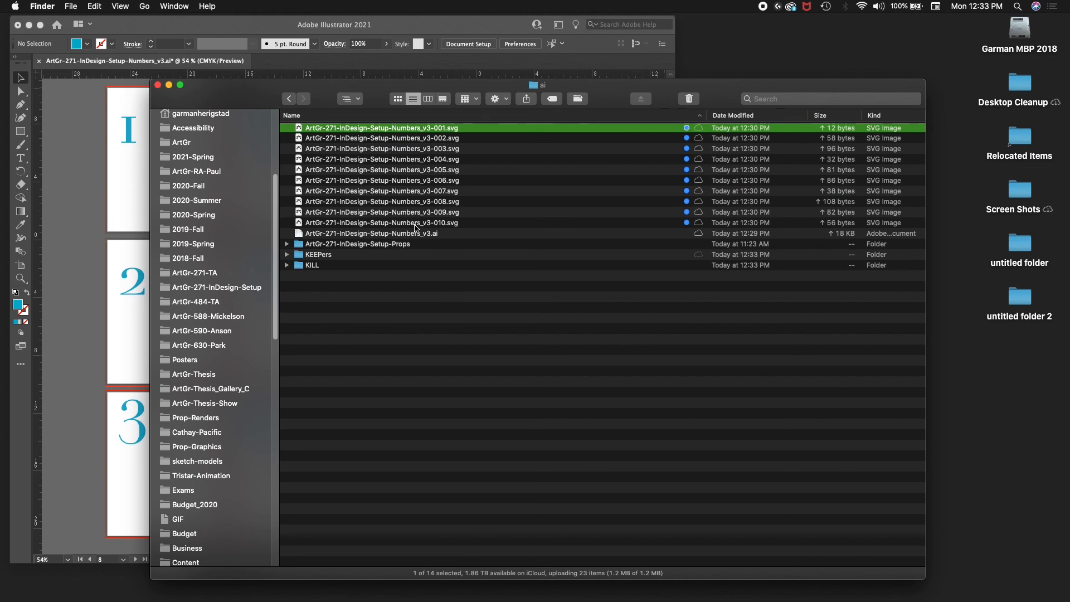